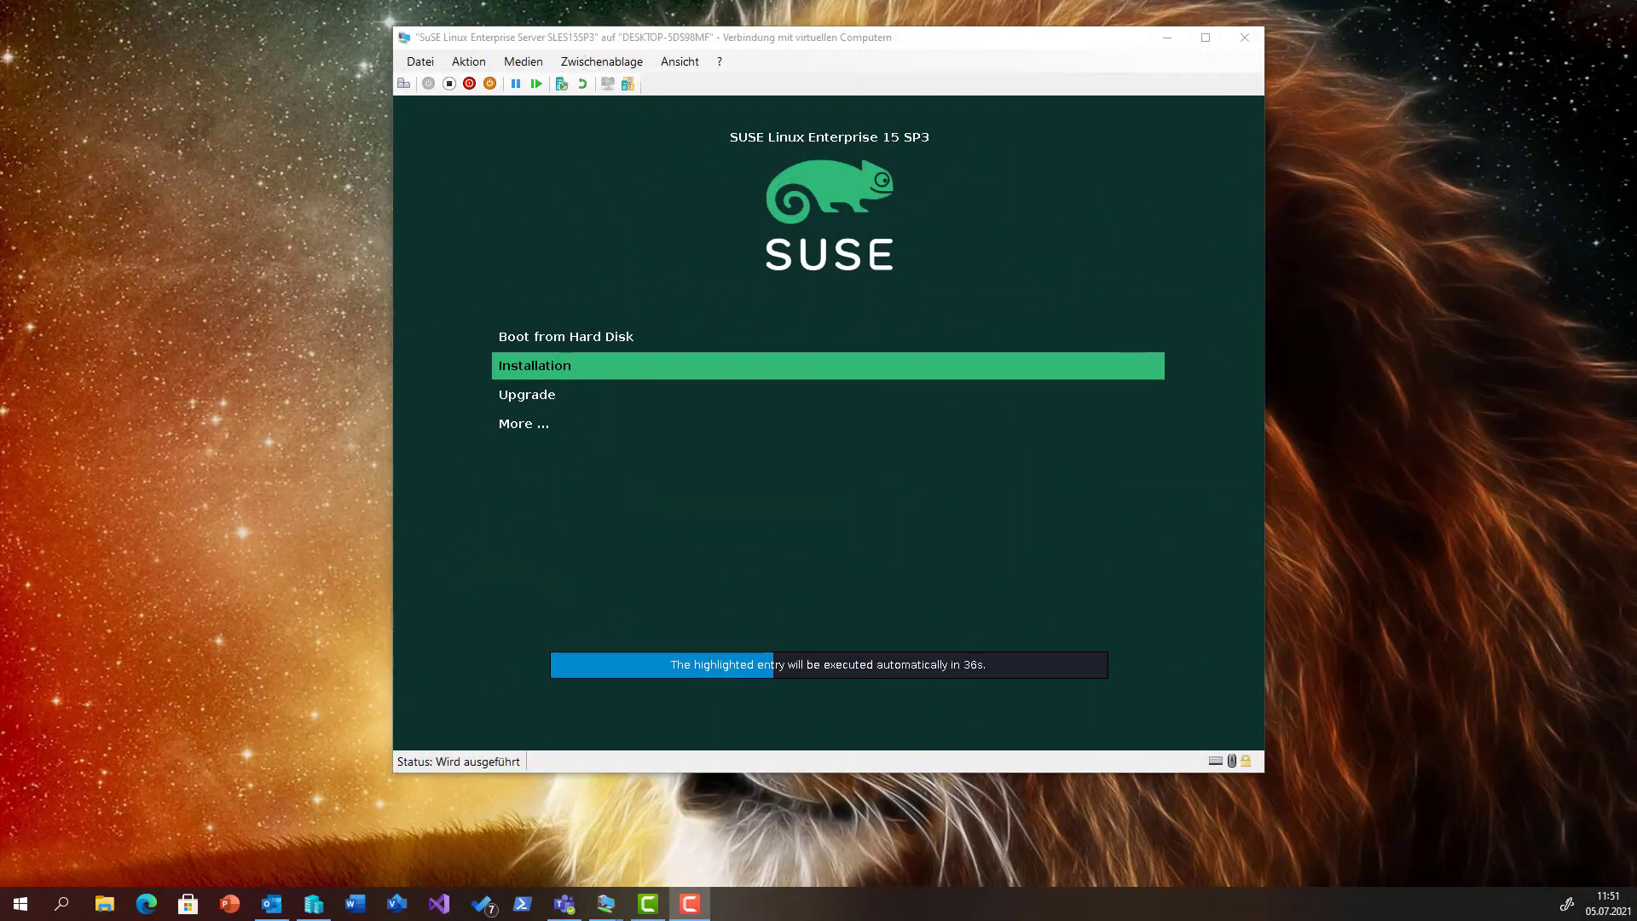
Boot the Installation entry from the SLES 15 SP3 boot menu and let the installer load.
left_click(714, 443)
key("Return")
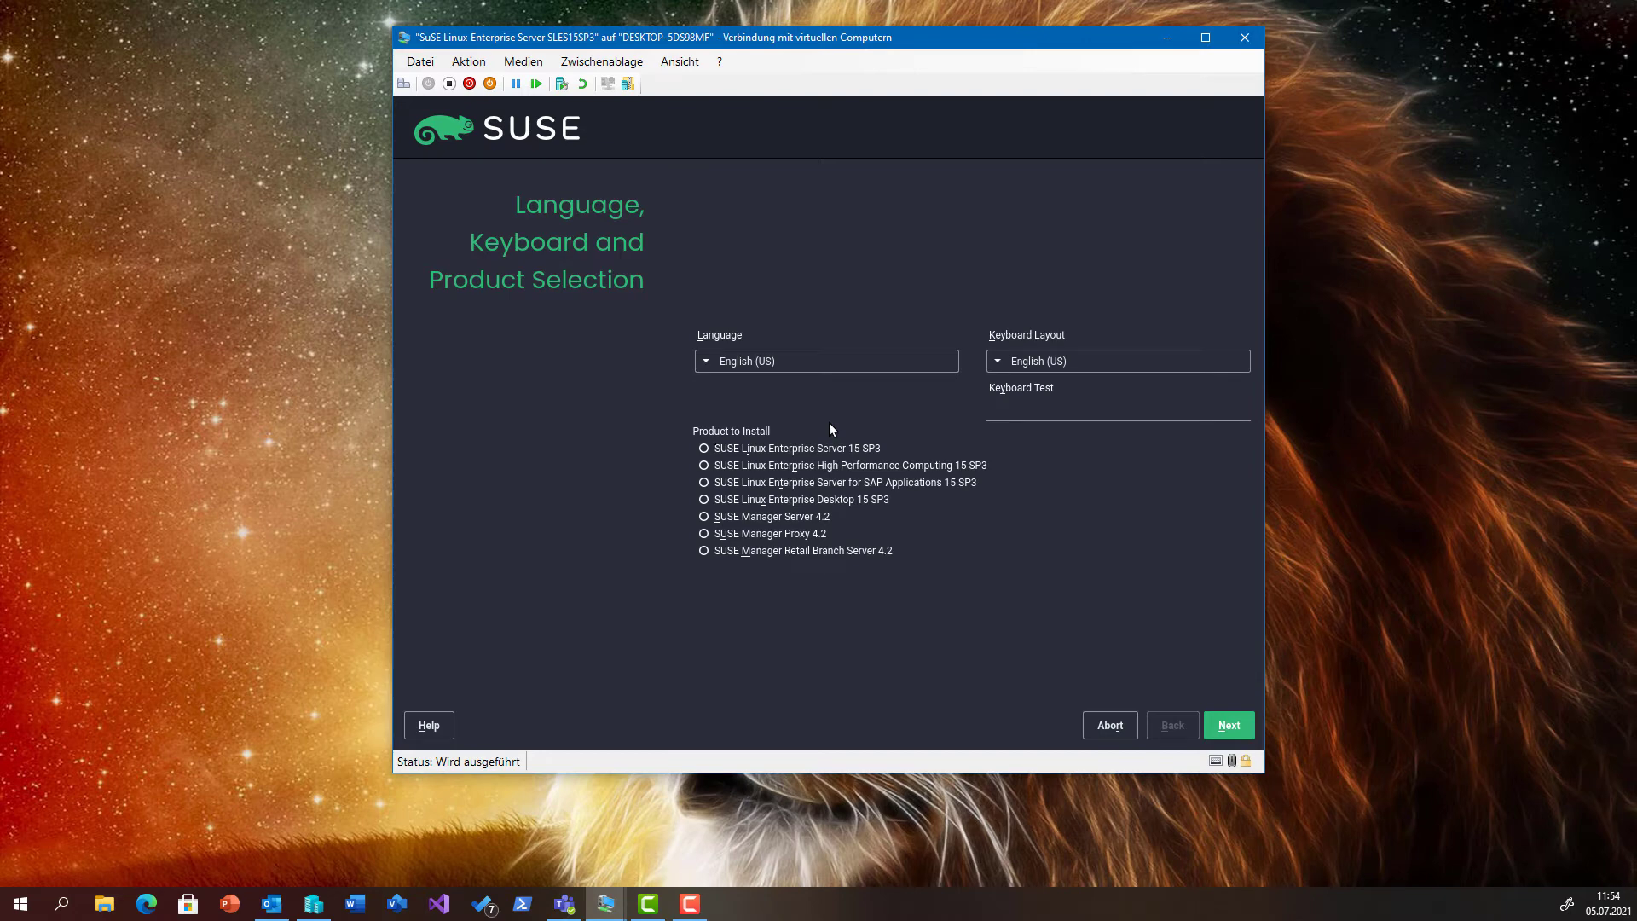
Set the installer language to German - Deutsch, choose SUSE Linux Enterprise Server 15 SP3, and continue.
left_click(720, 361)
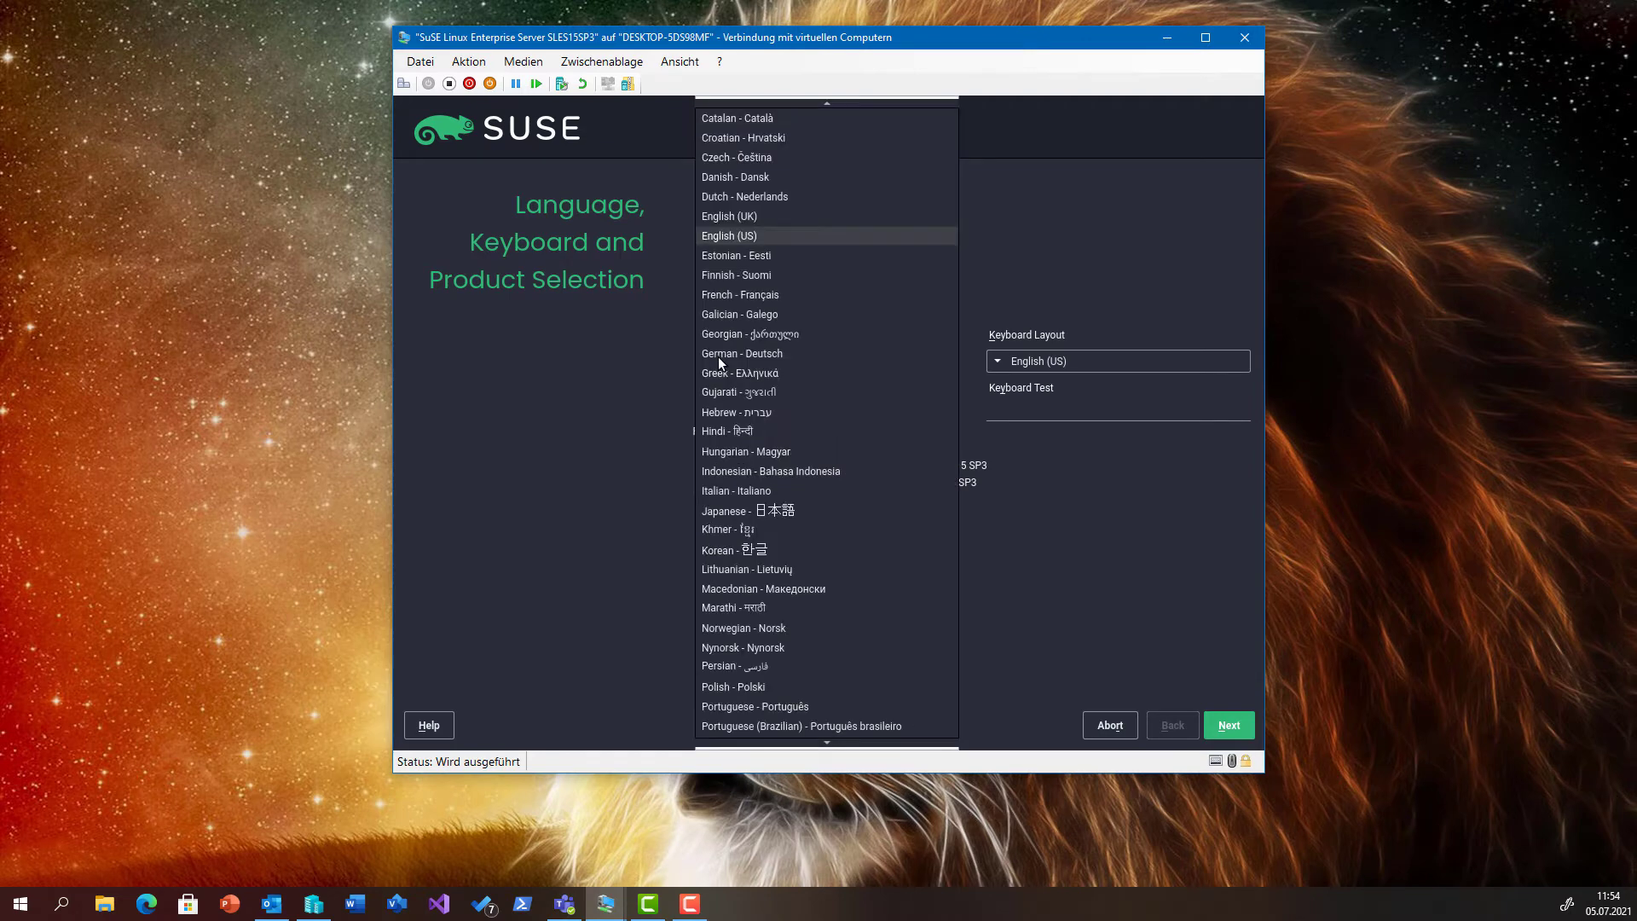
left_click(718, 353)
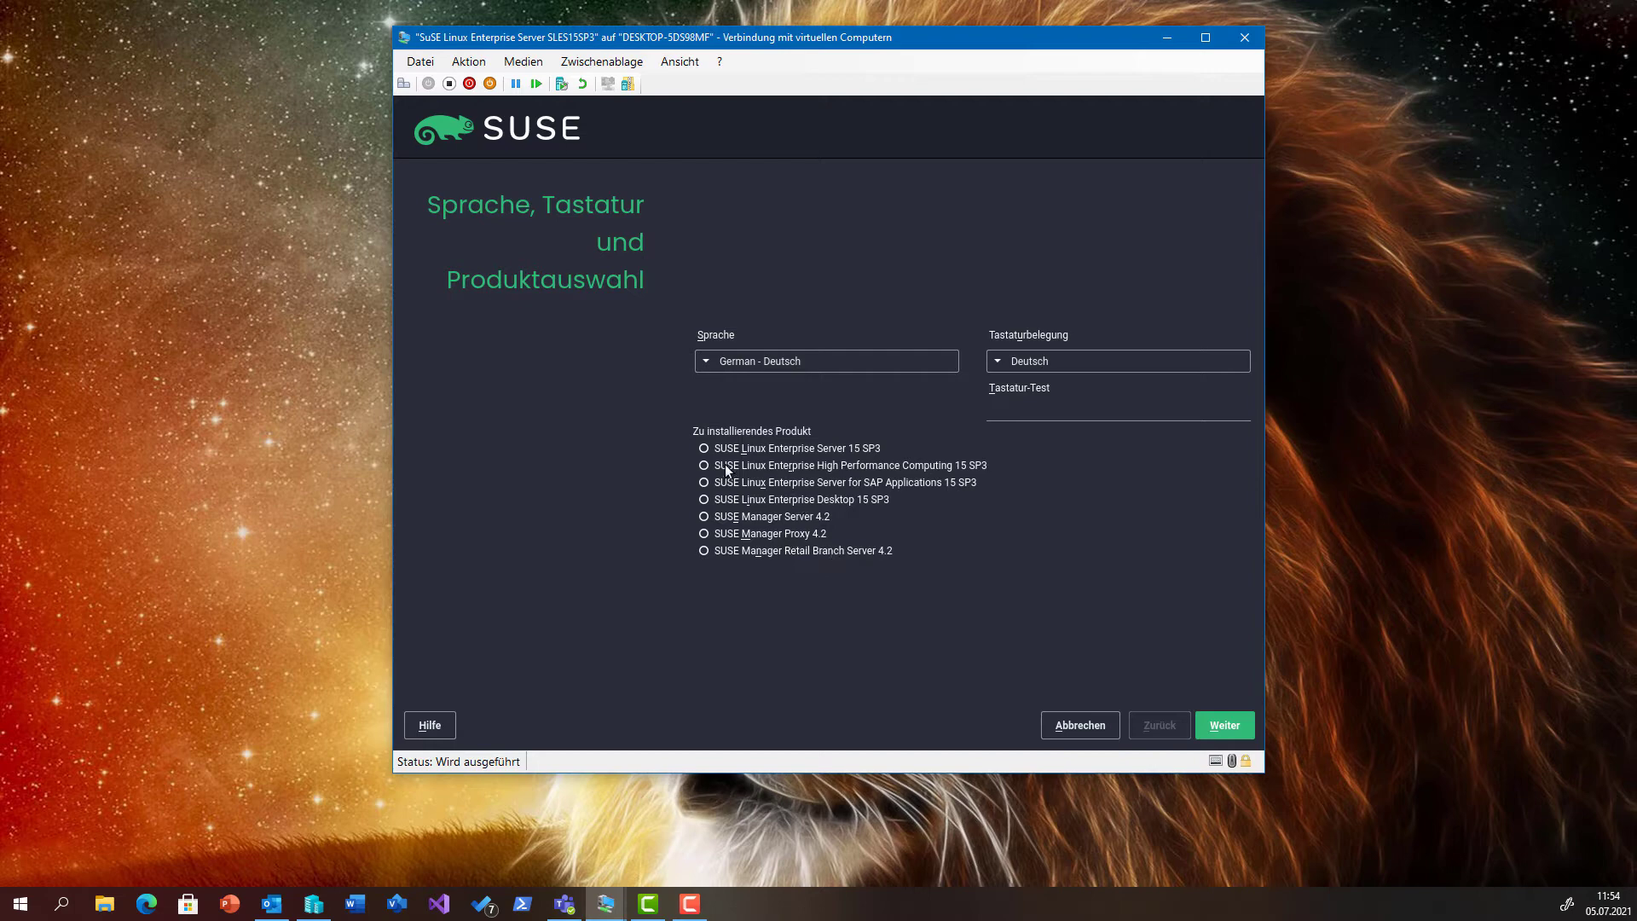
left_click(704, 449)
left_click(1224, 726)
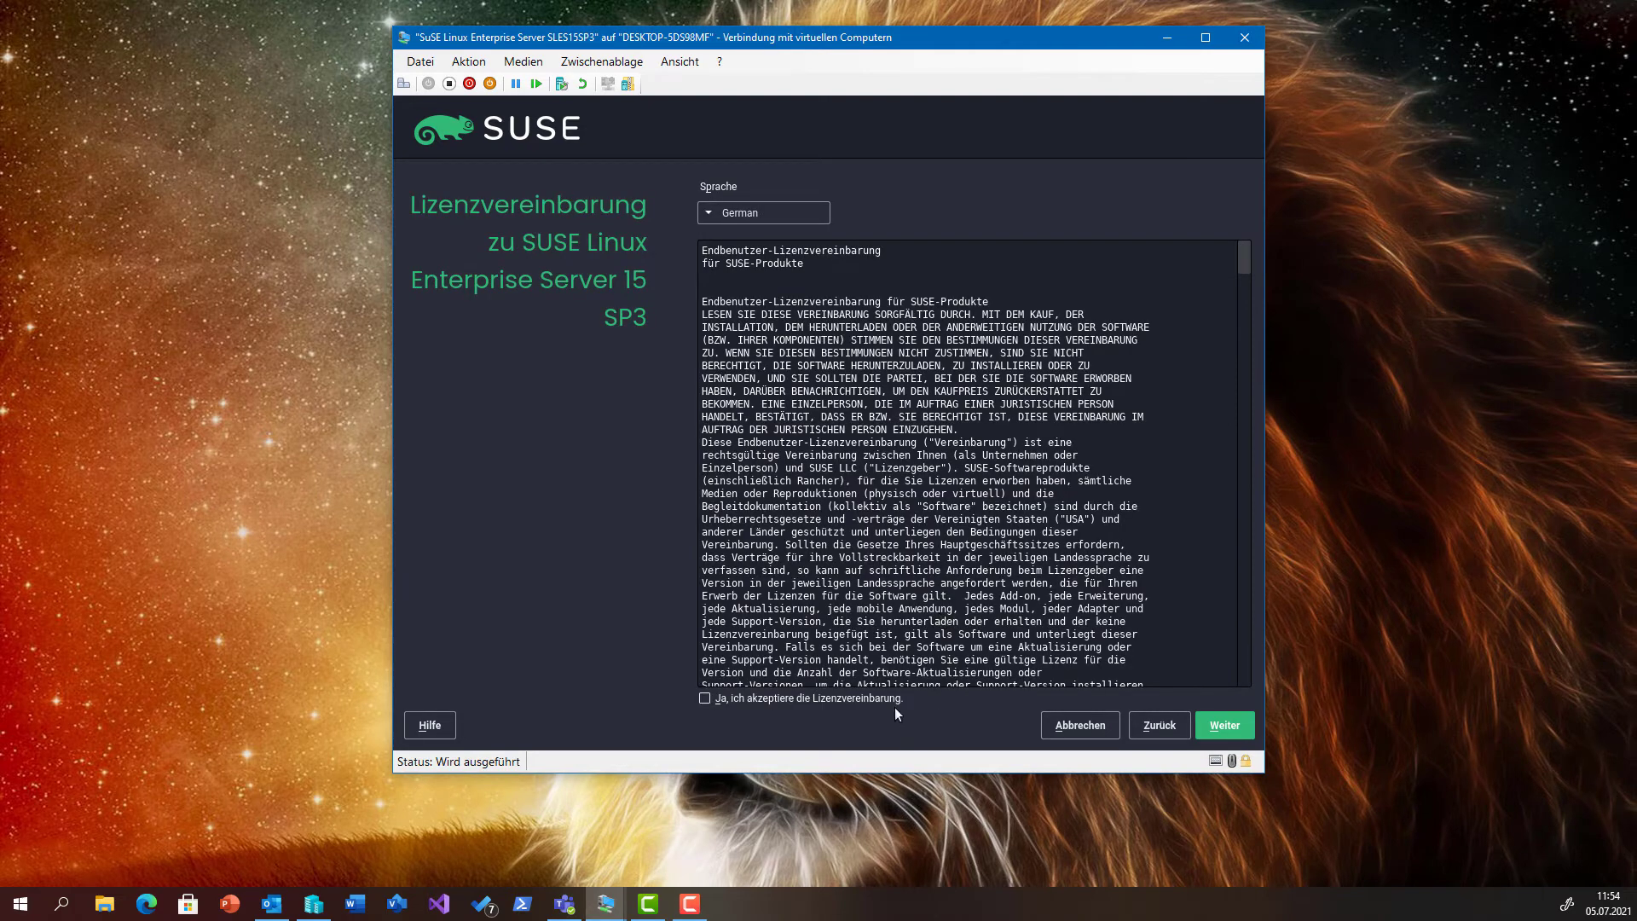
Accept the SLES licence agreement and proceed to registration.
left_click(891, 699)
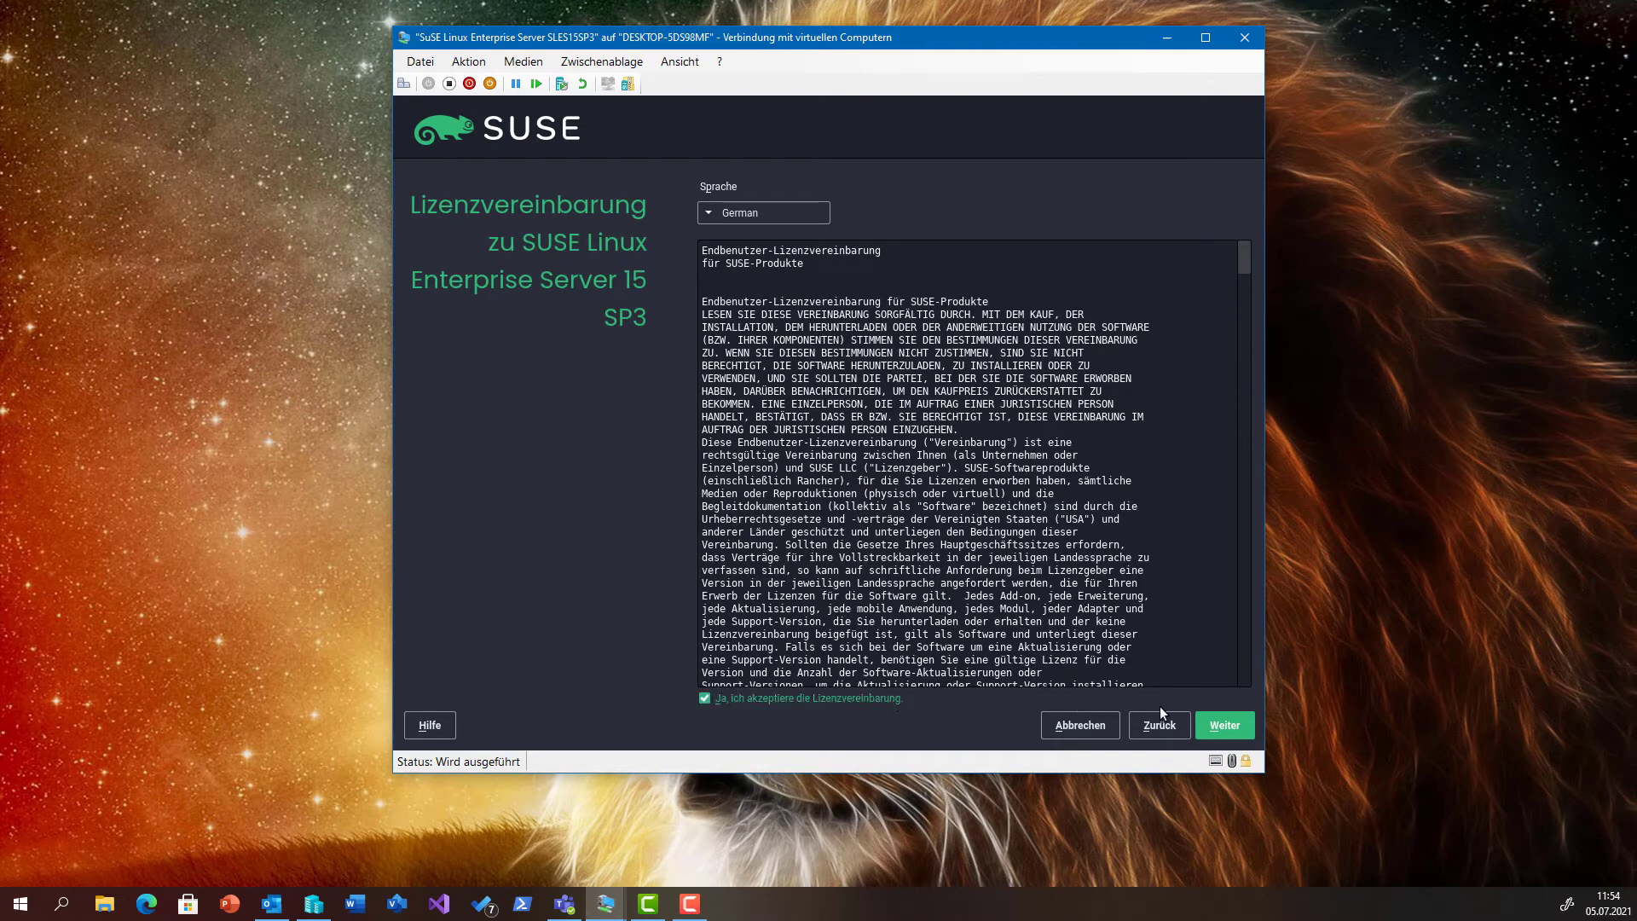
left_click(1222, 728)
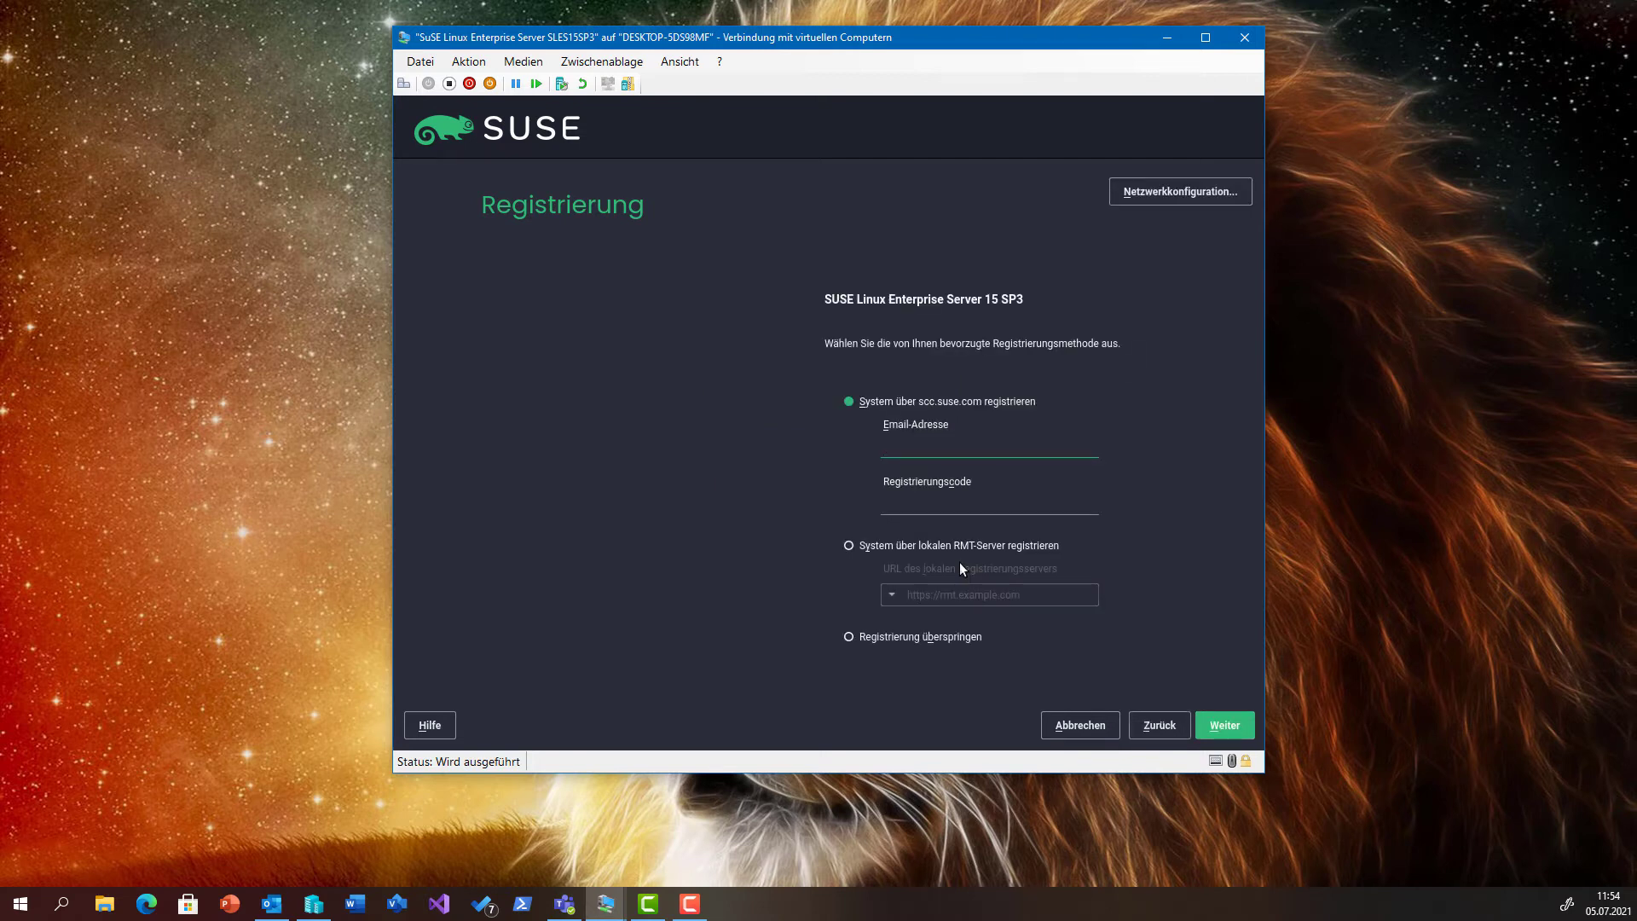
Choose 'Registrierung überspringen', confirm skipping registration, and continue.
left_click(953, 637)
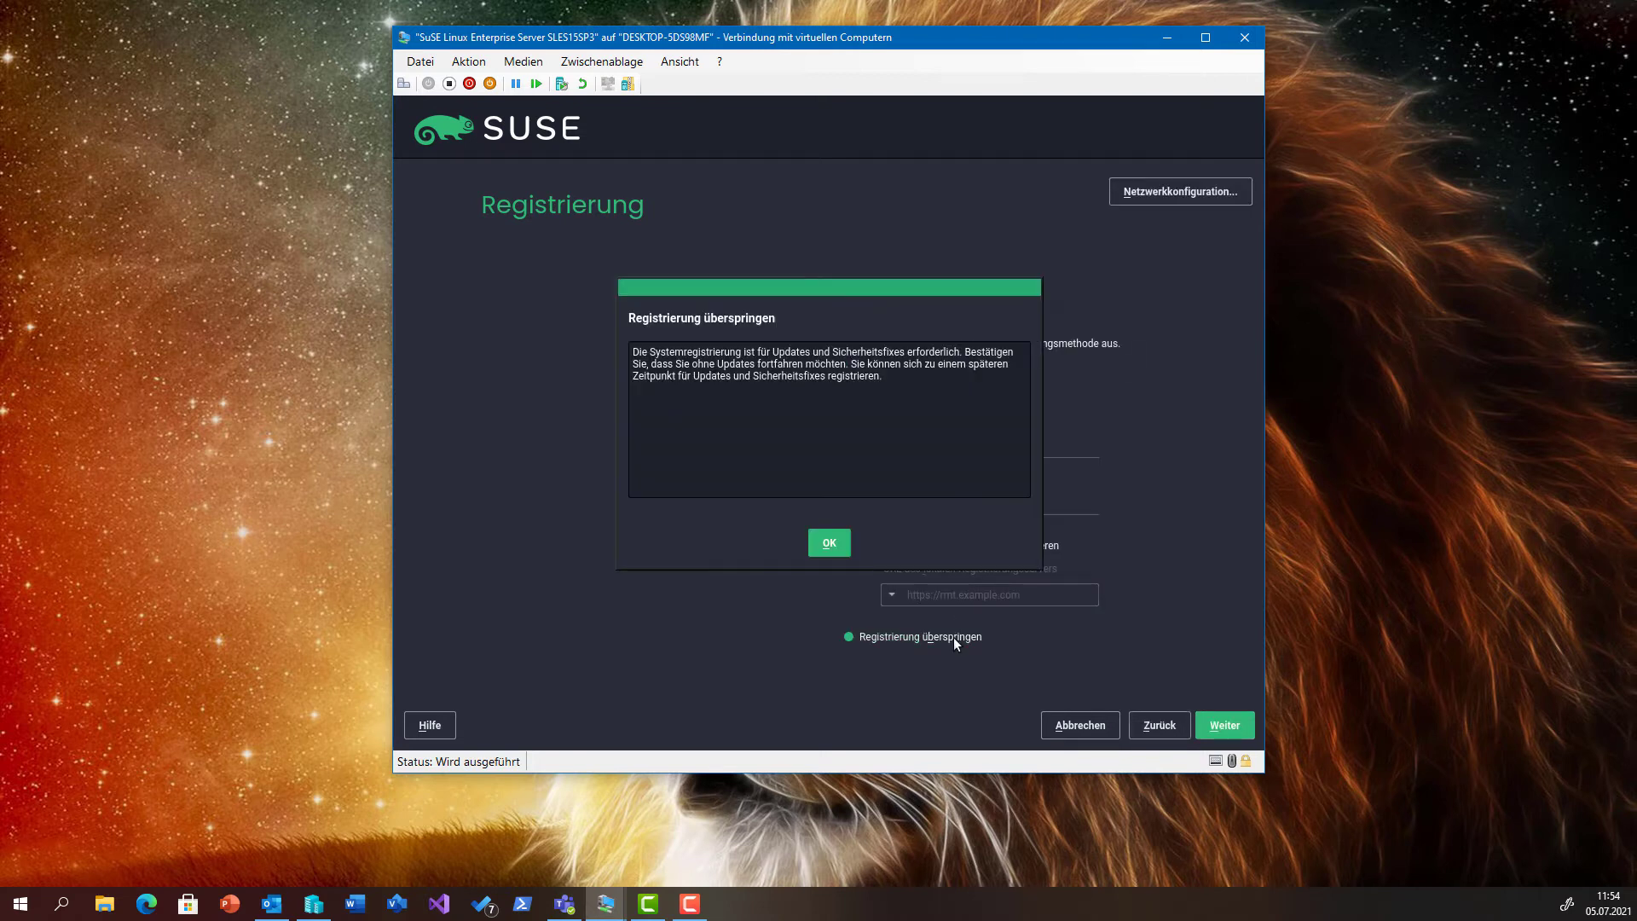
left_click(829, 546)
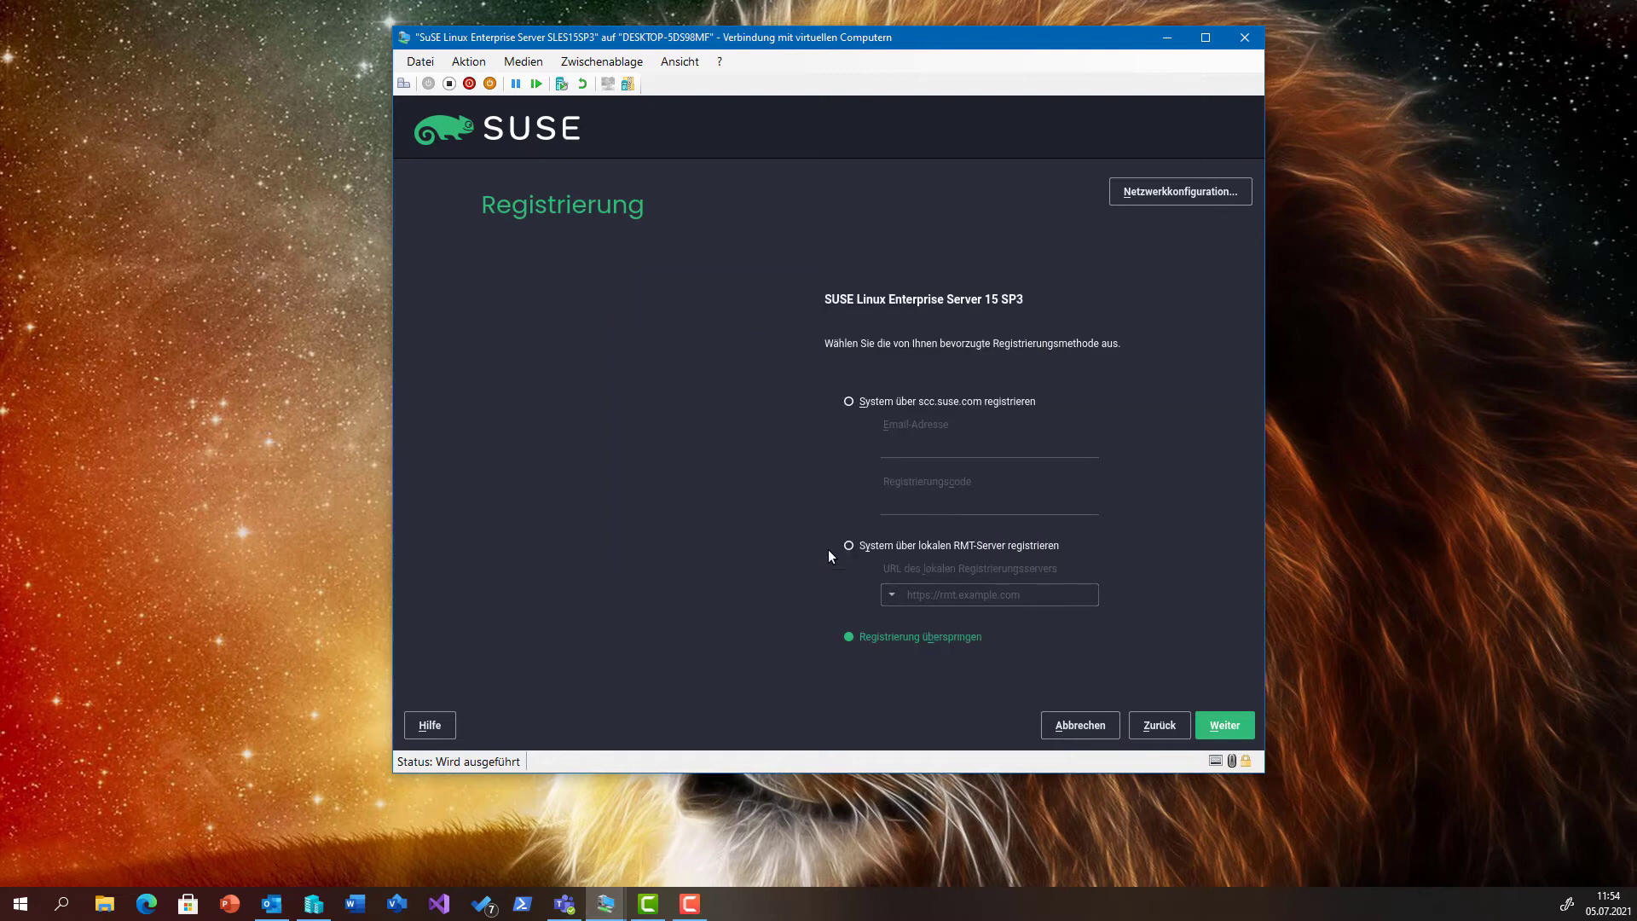
left_click(1225, 725)
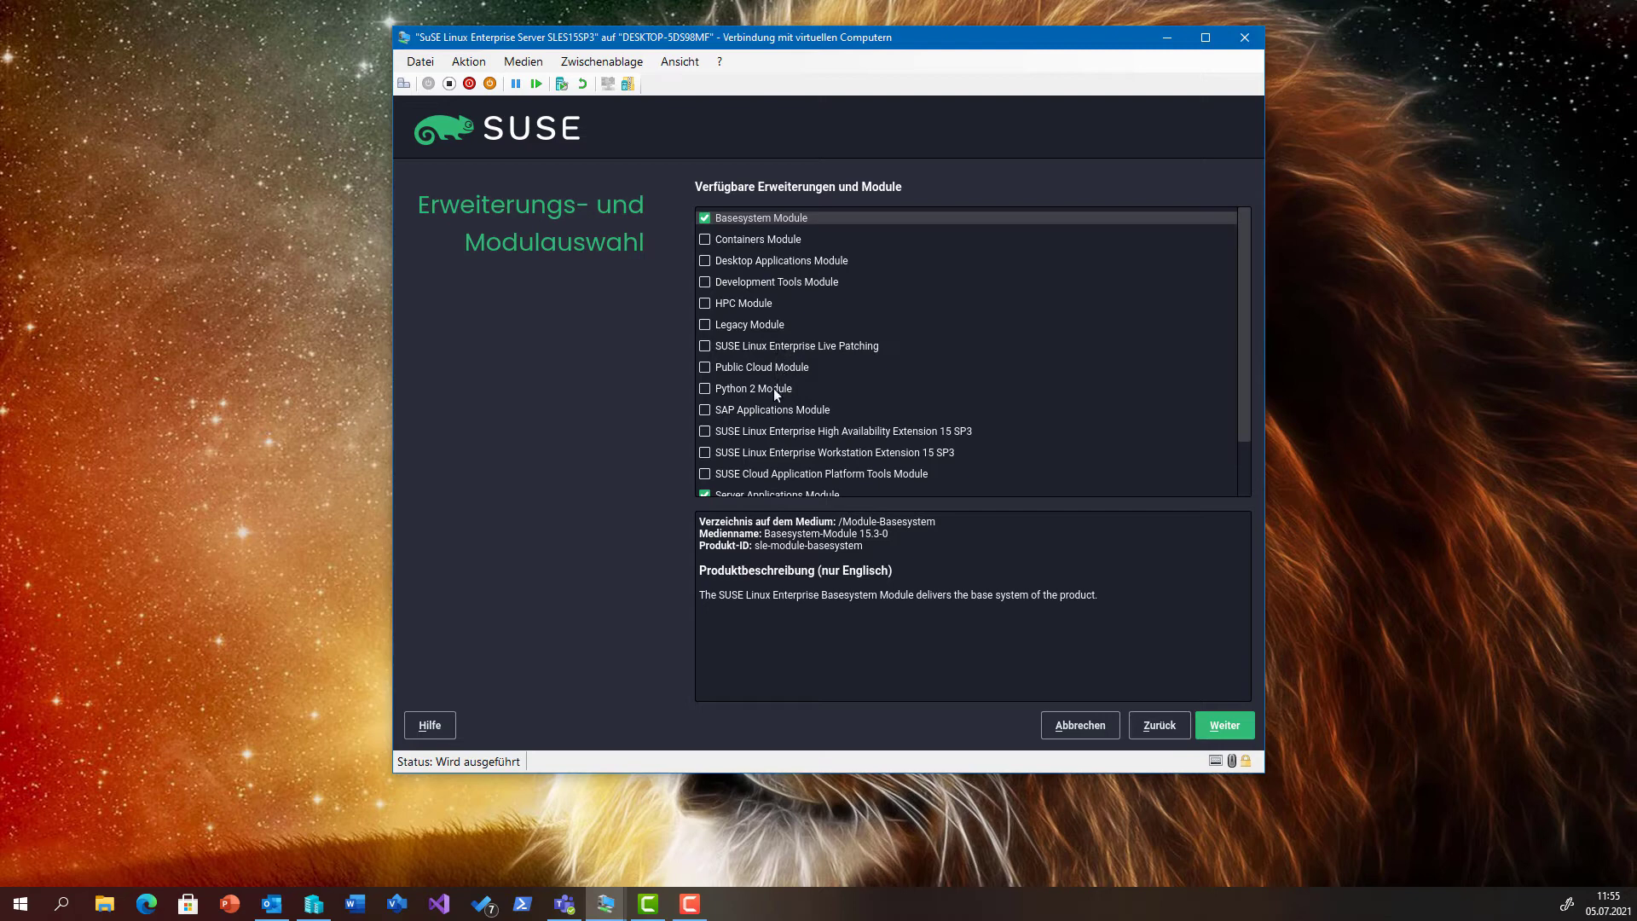
Keep only the Basesystem and Server Applications modules selected and continue.
scroll(775, 390, "down", 1)
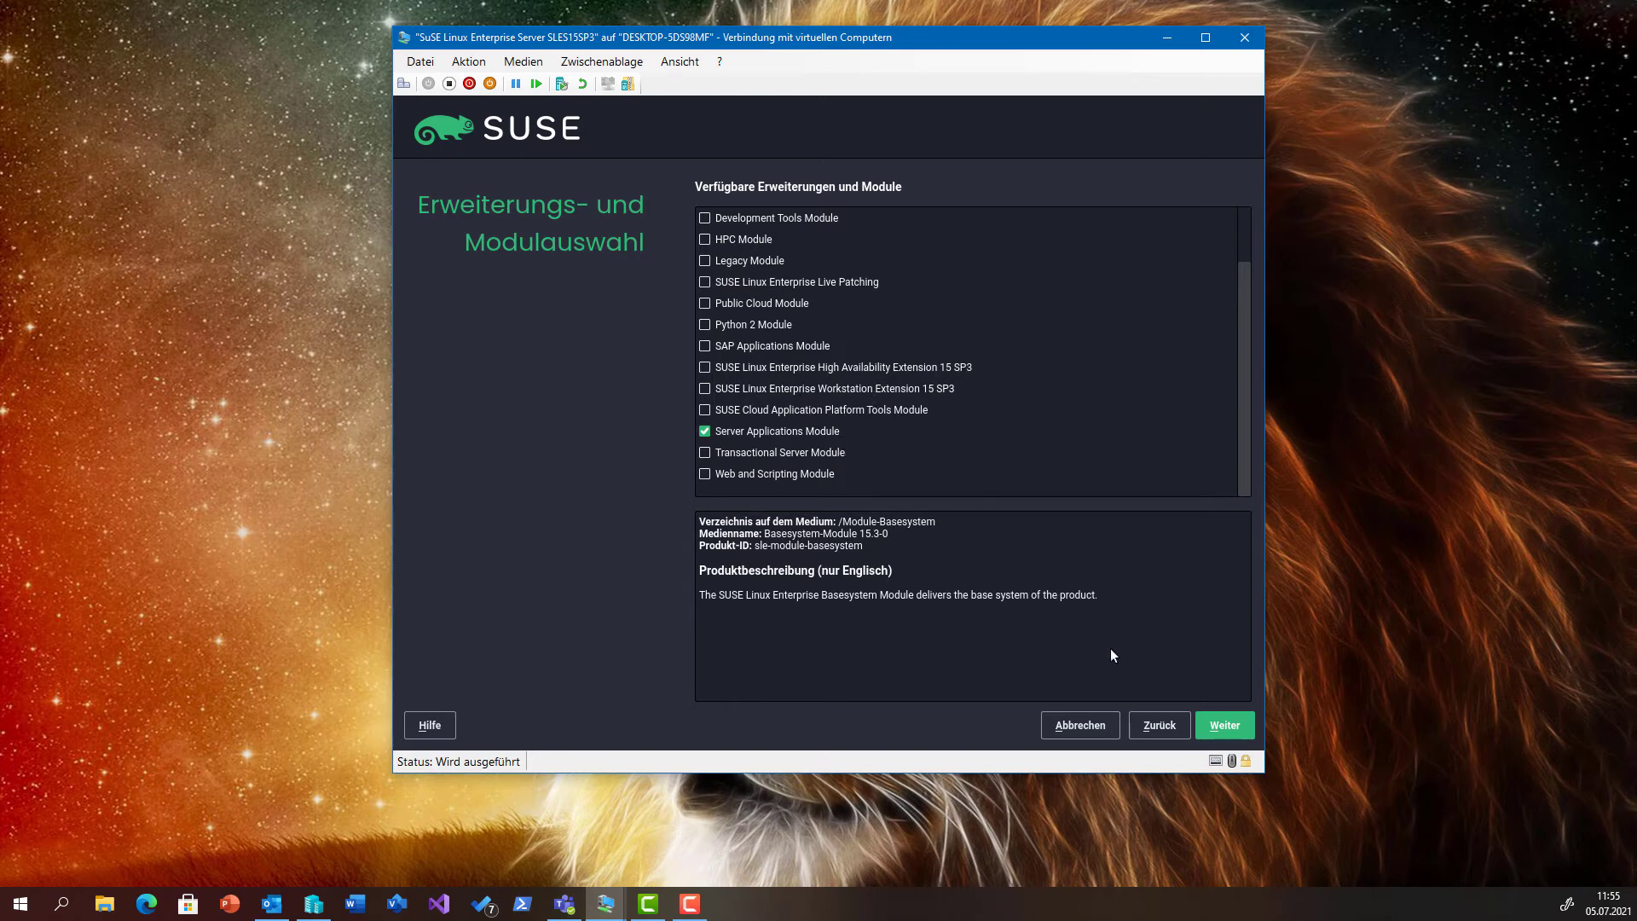
left_click(1224, 725)
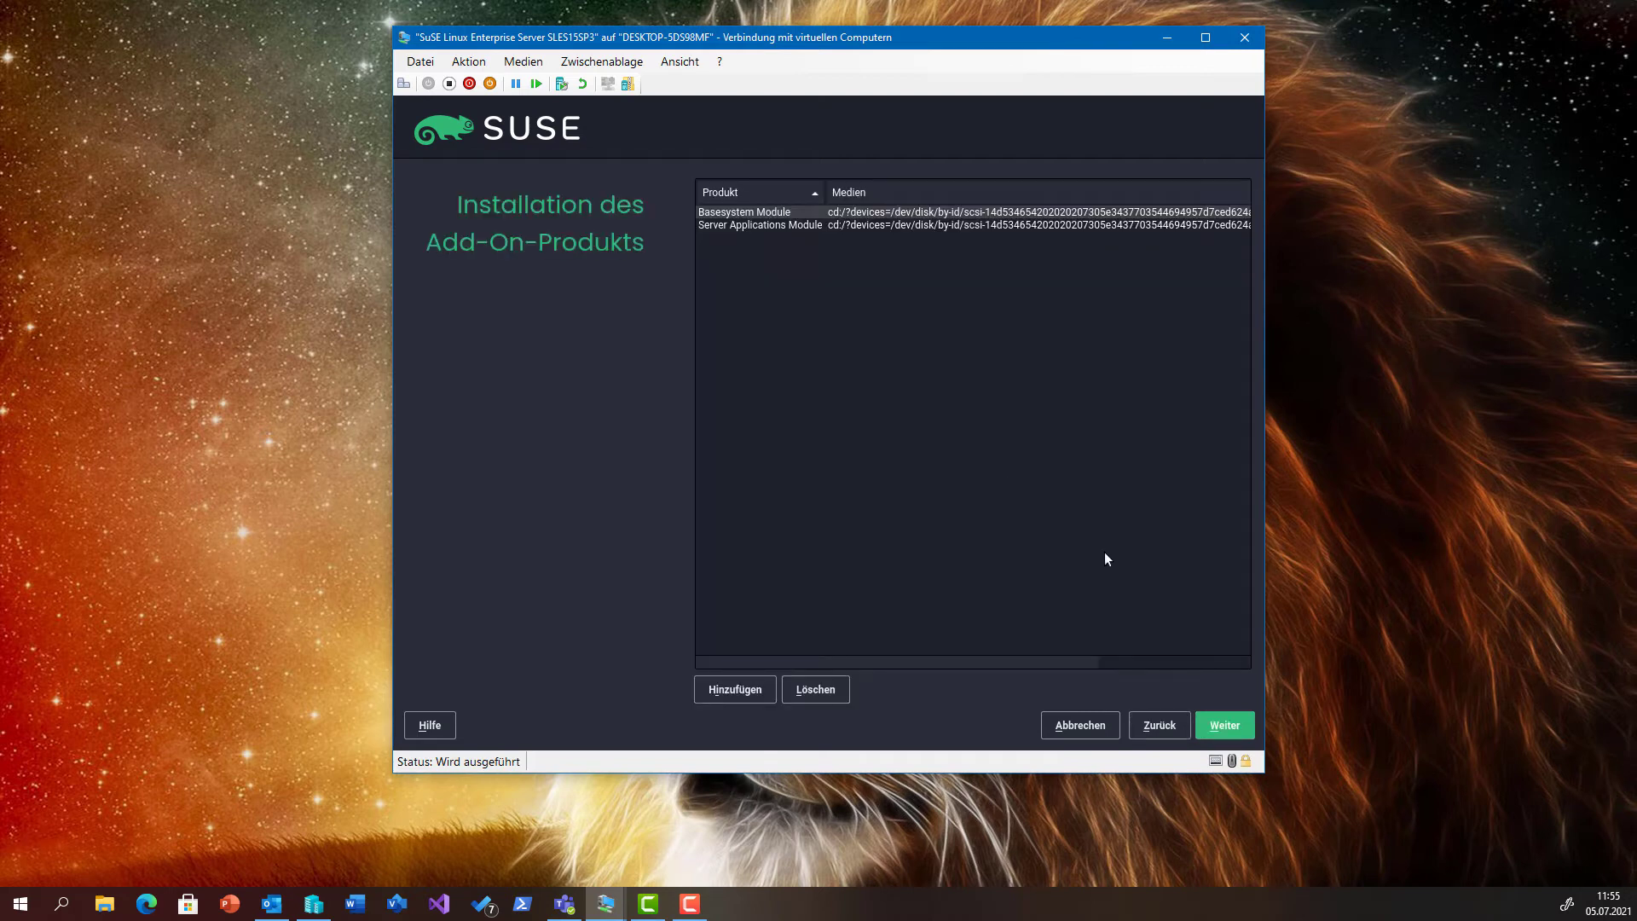
Skip add-ons, choose the Minimal system role, and accept the proposed partitioning and Europa/Deutschland time zone.
left_click(1223, 726)
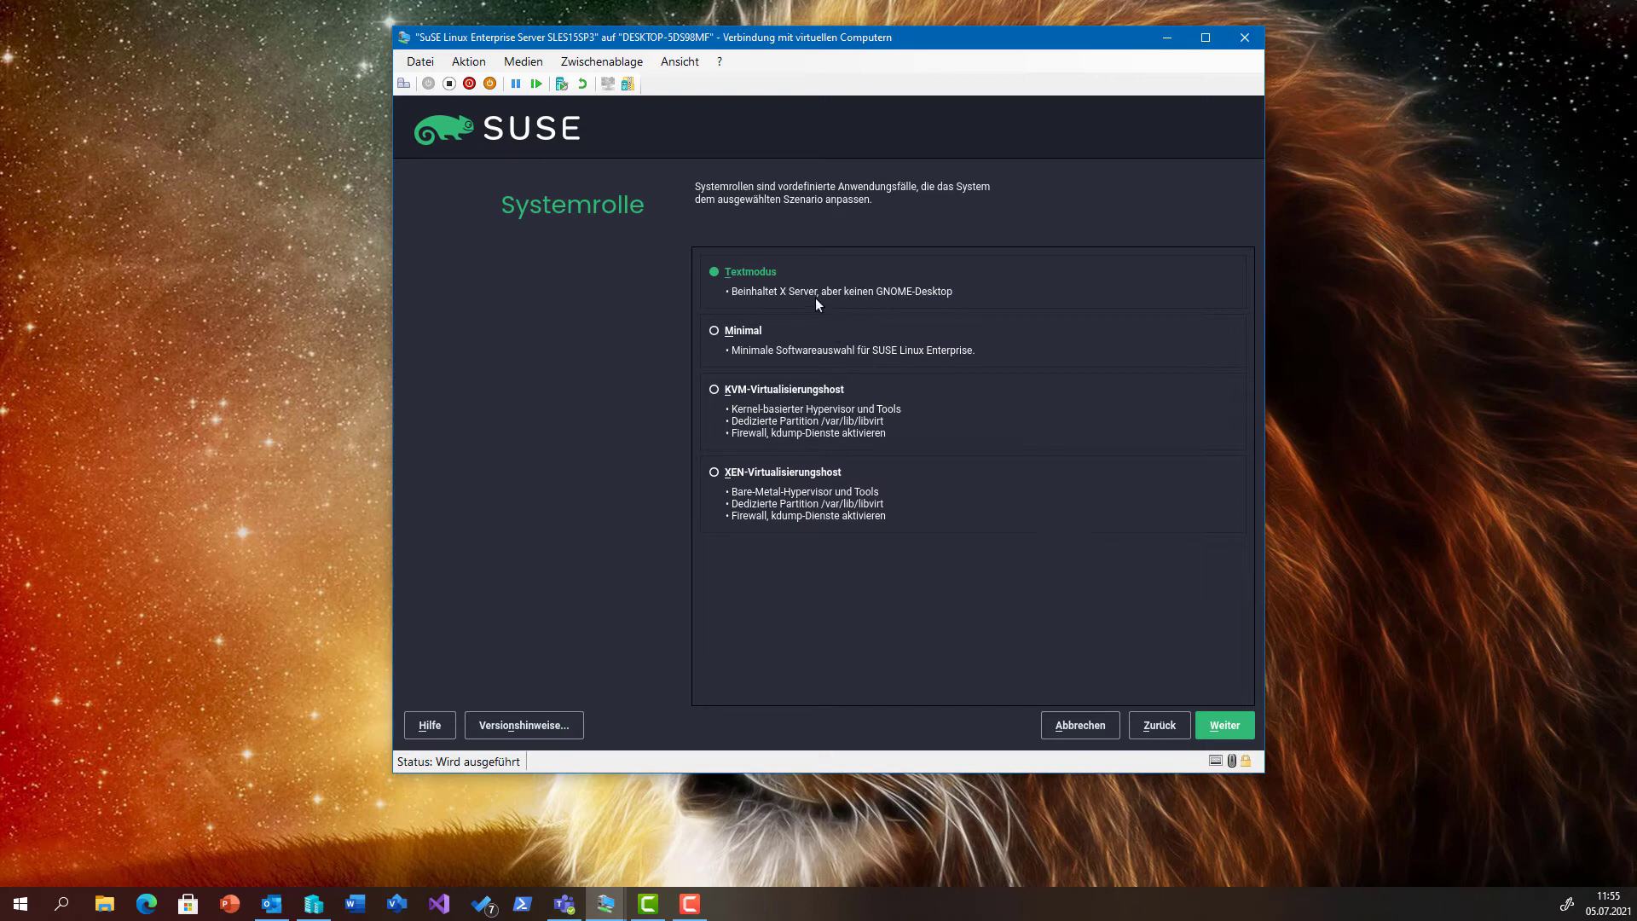
left_click(714, 328)
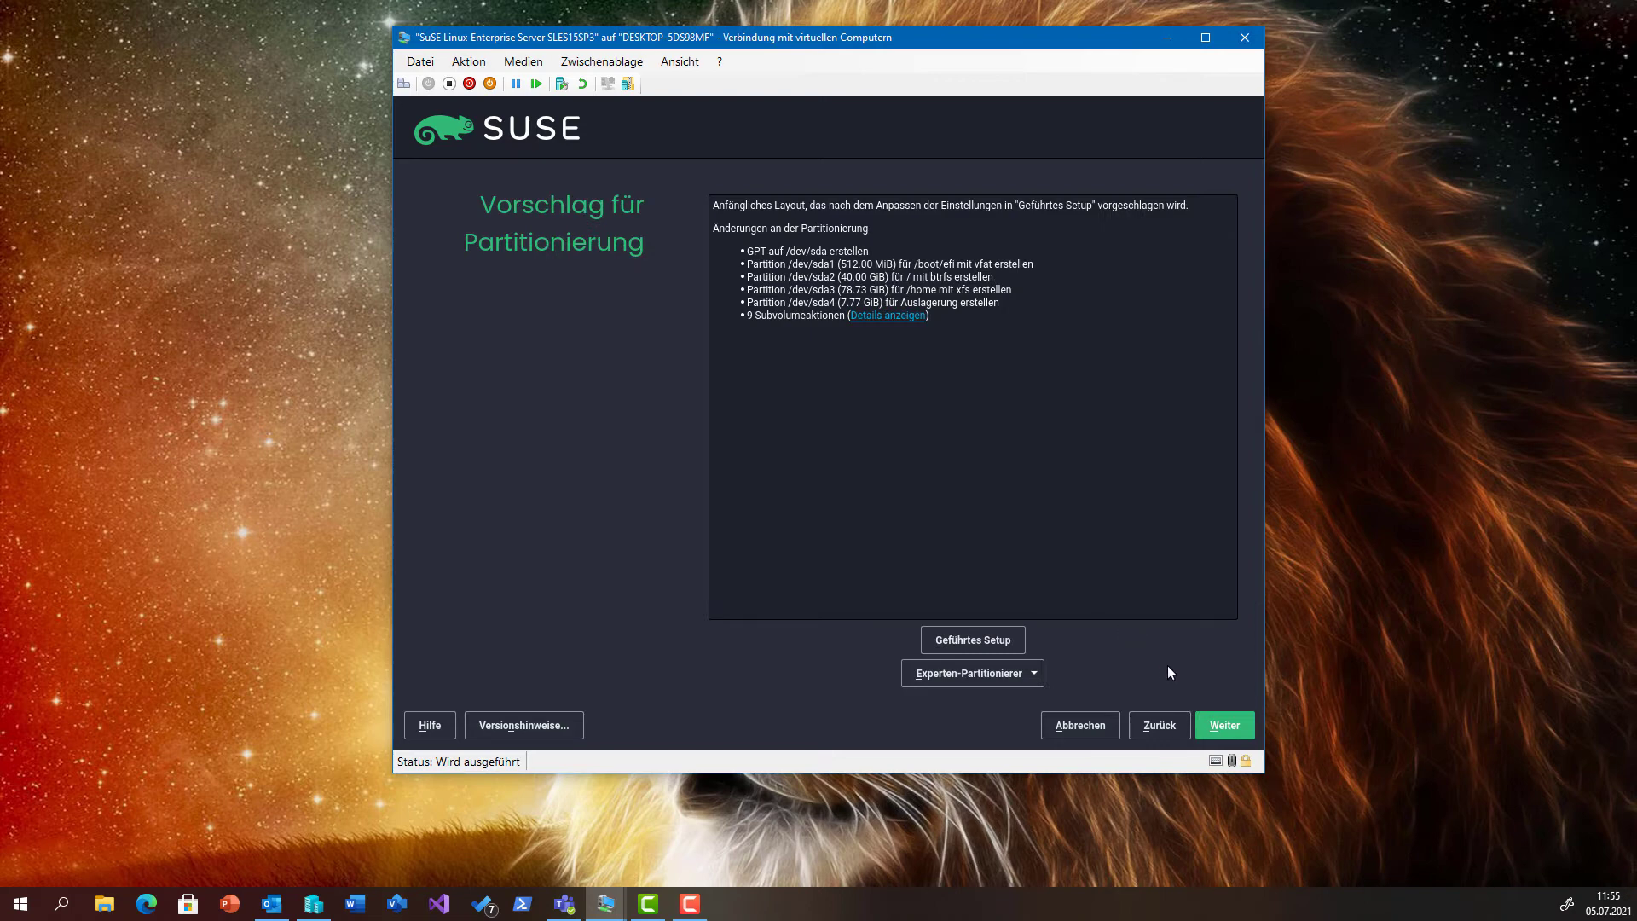
left_click(1217, 726)
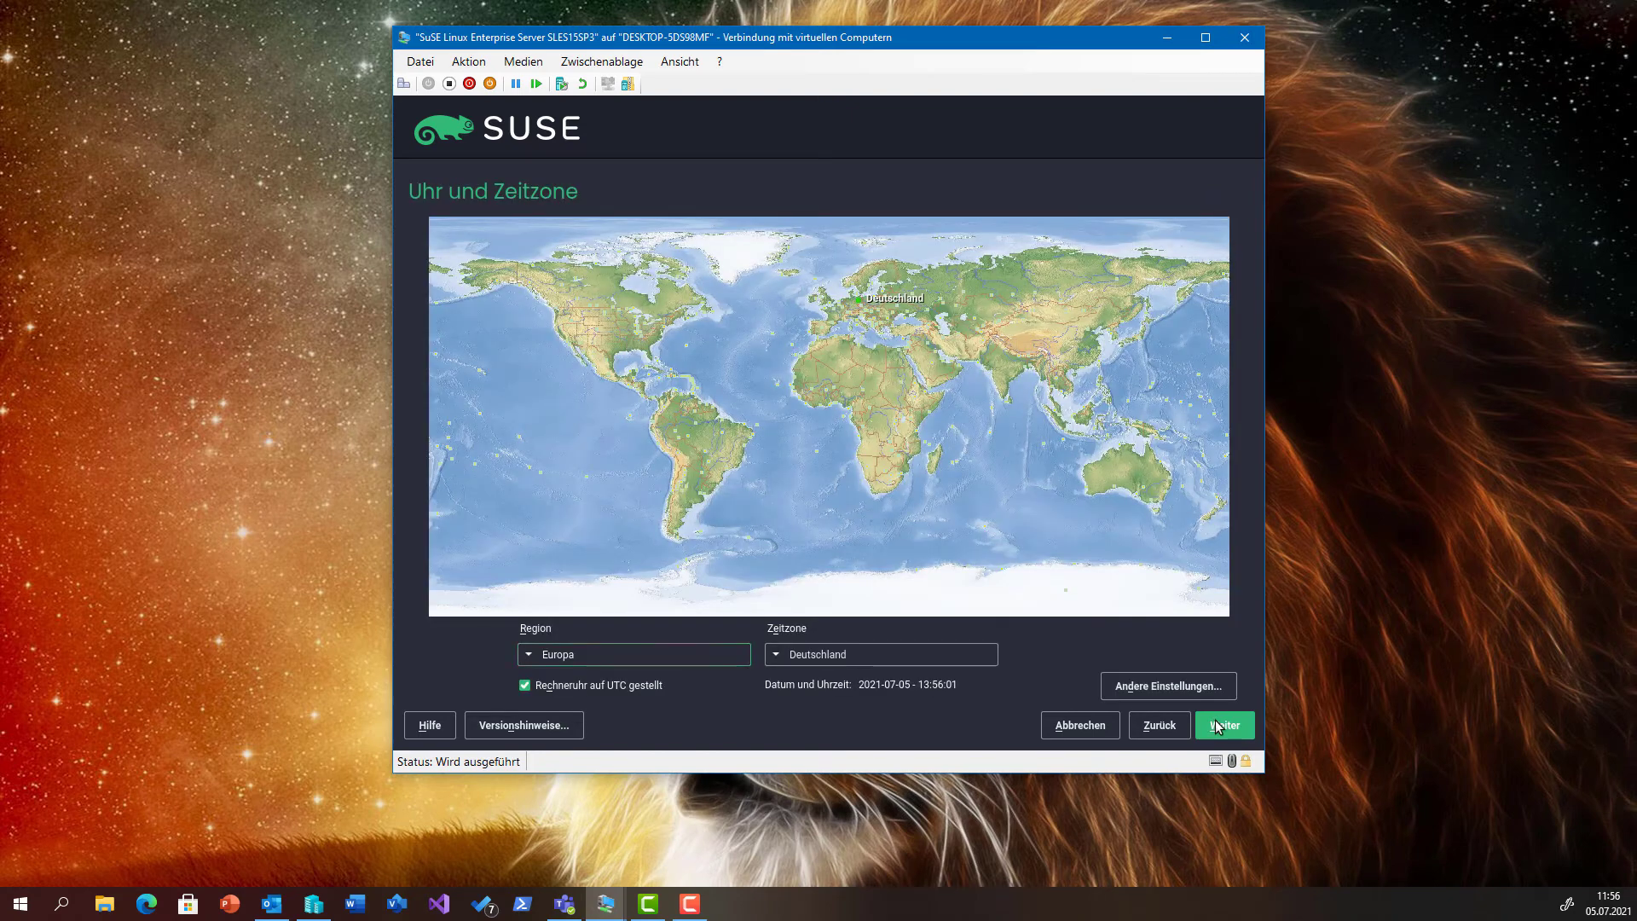
left_click(1217, 725)
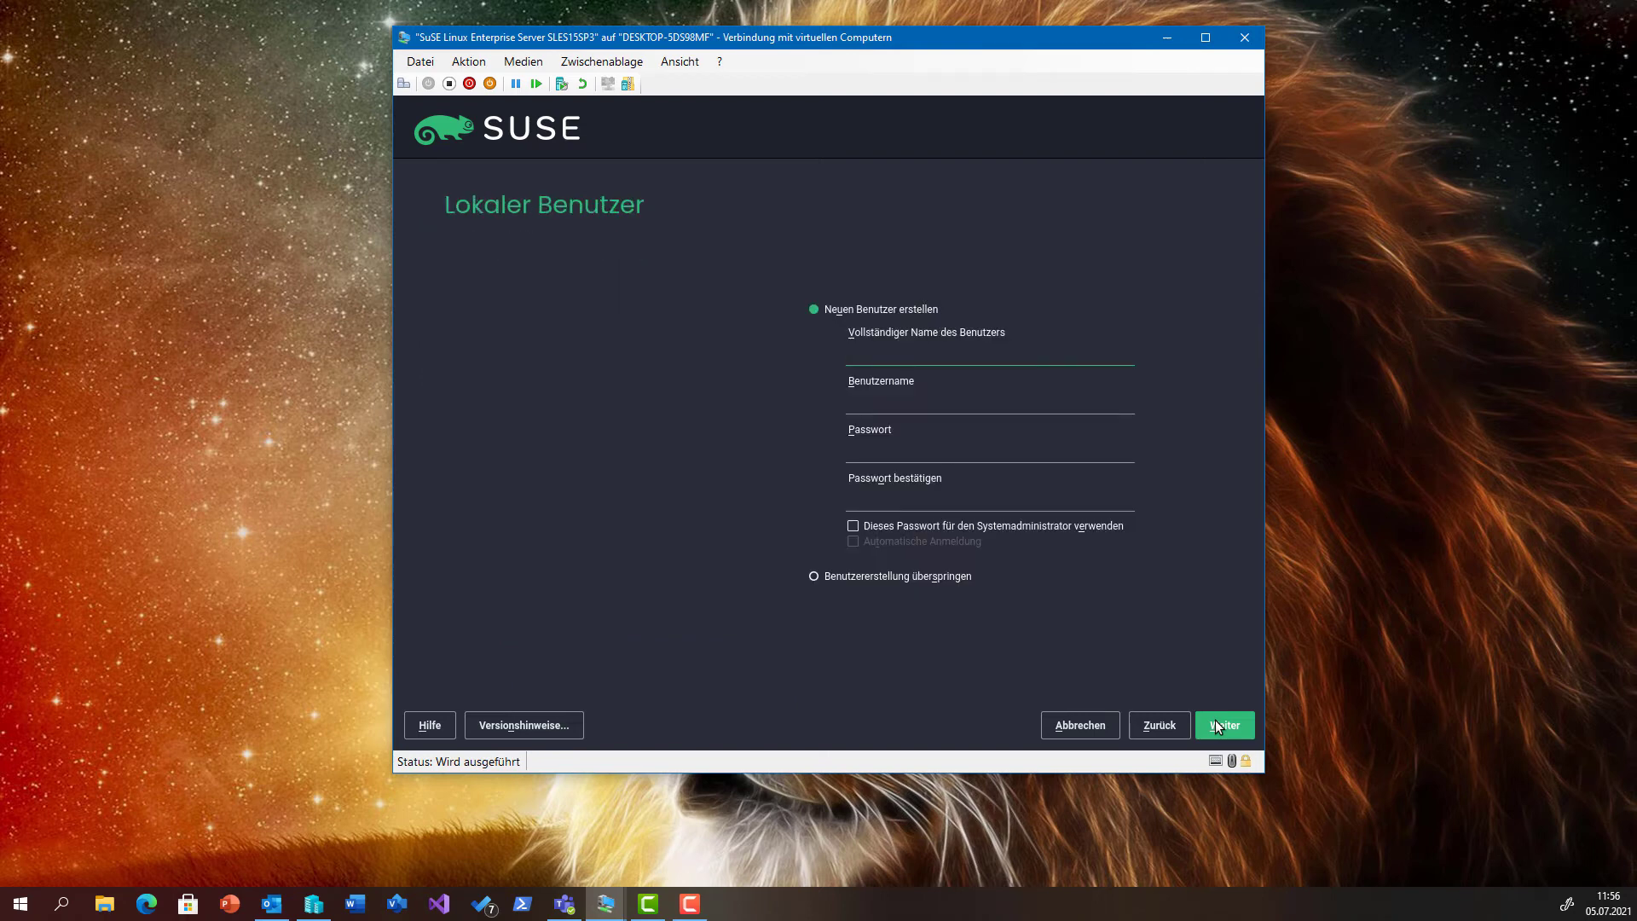
Create the local user with a password reused for the administrator, accepting the weak-password warning.
type("caleidoscope")
key("Tab")
key("Tab")
type("•••••••")
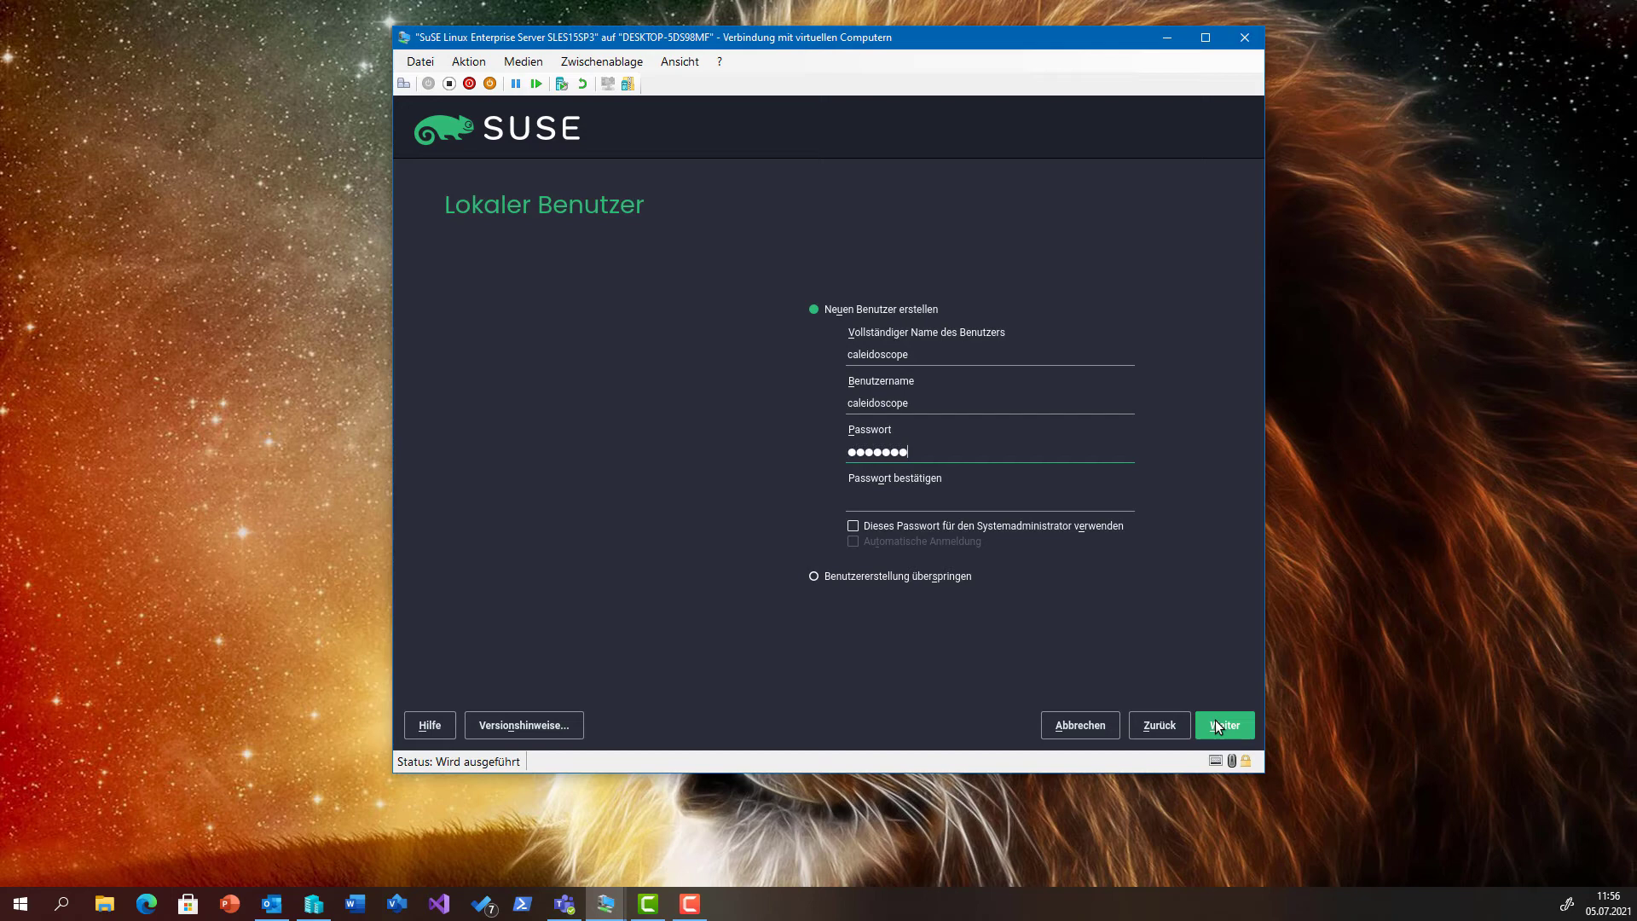
type("•••••••••••")
left_click(1110, 526)
left_click(1206, 721)
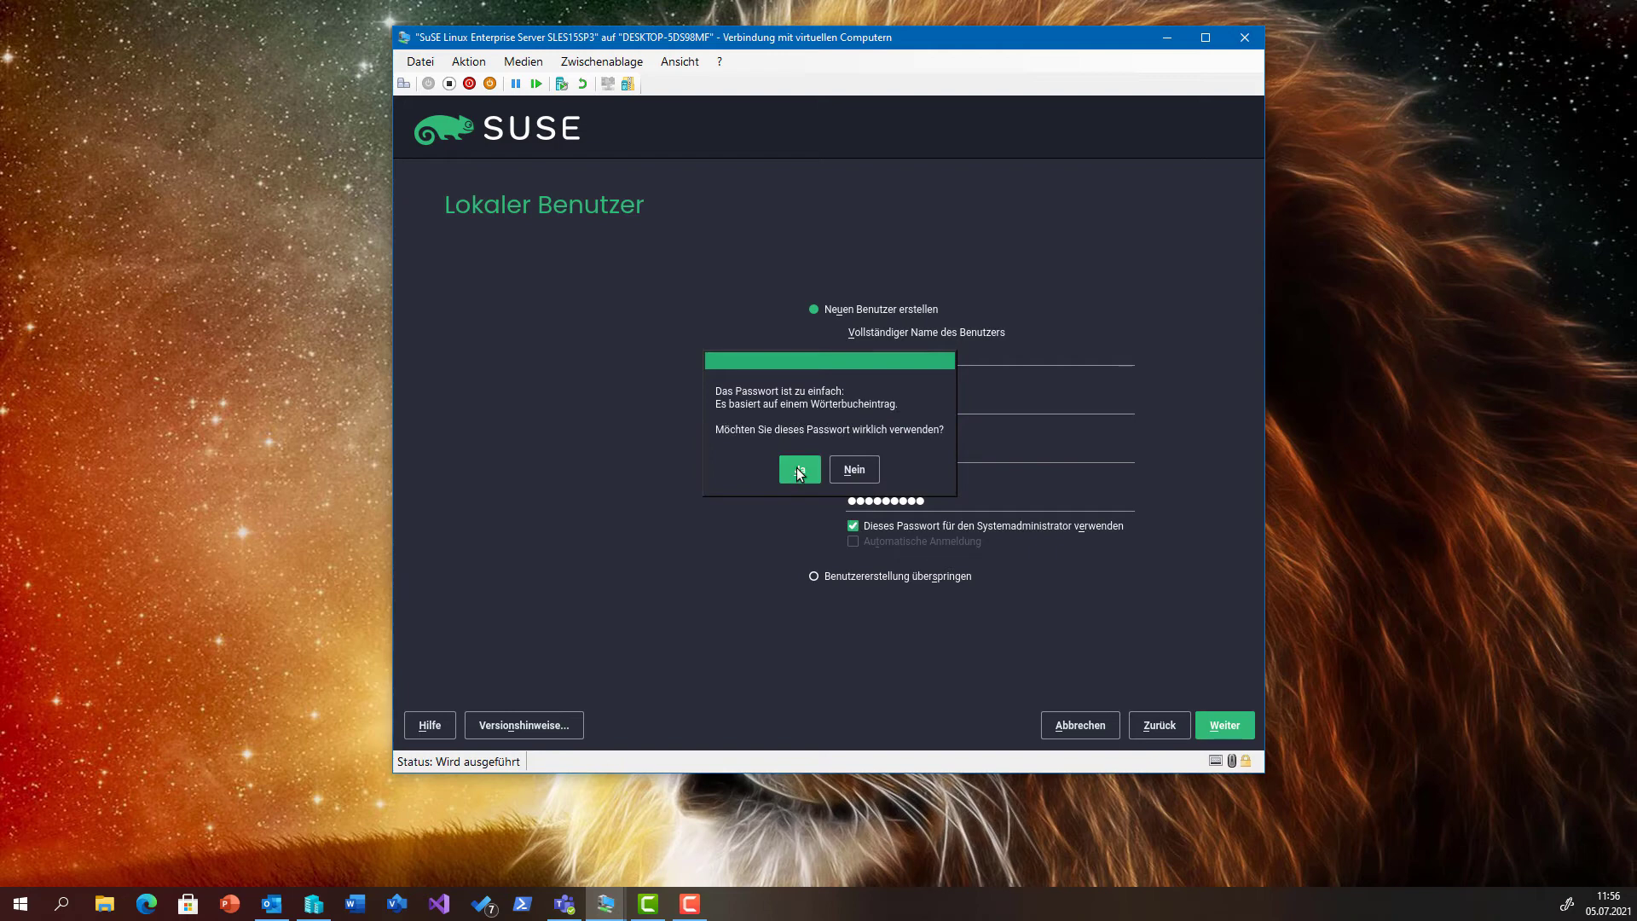
left_click(799, 471)
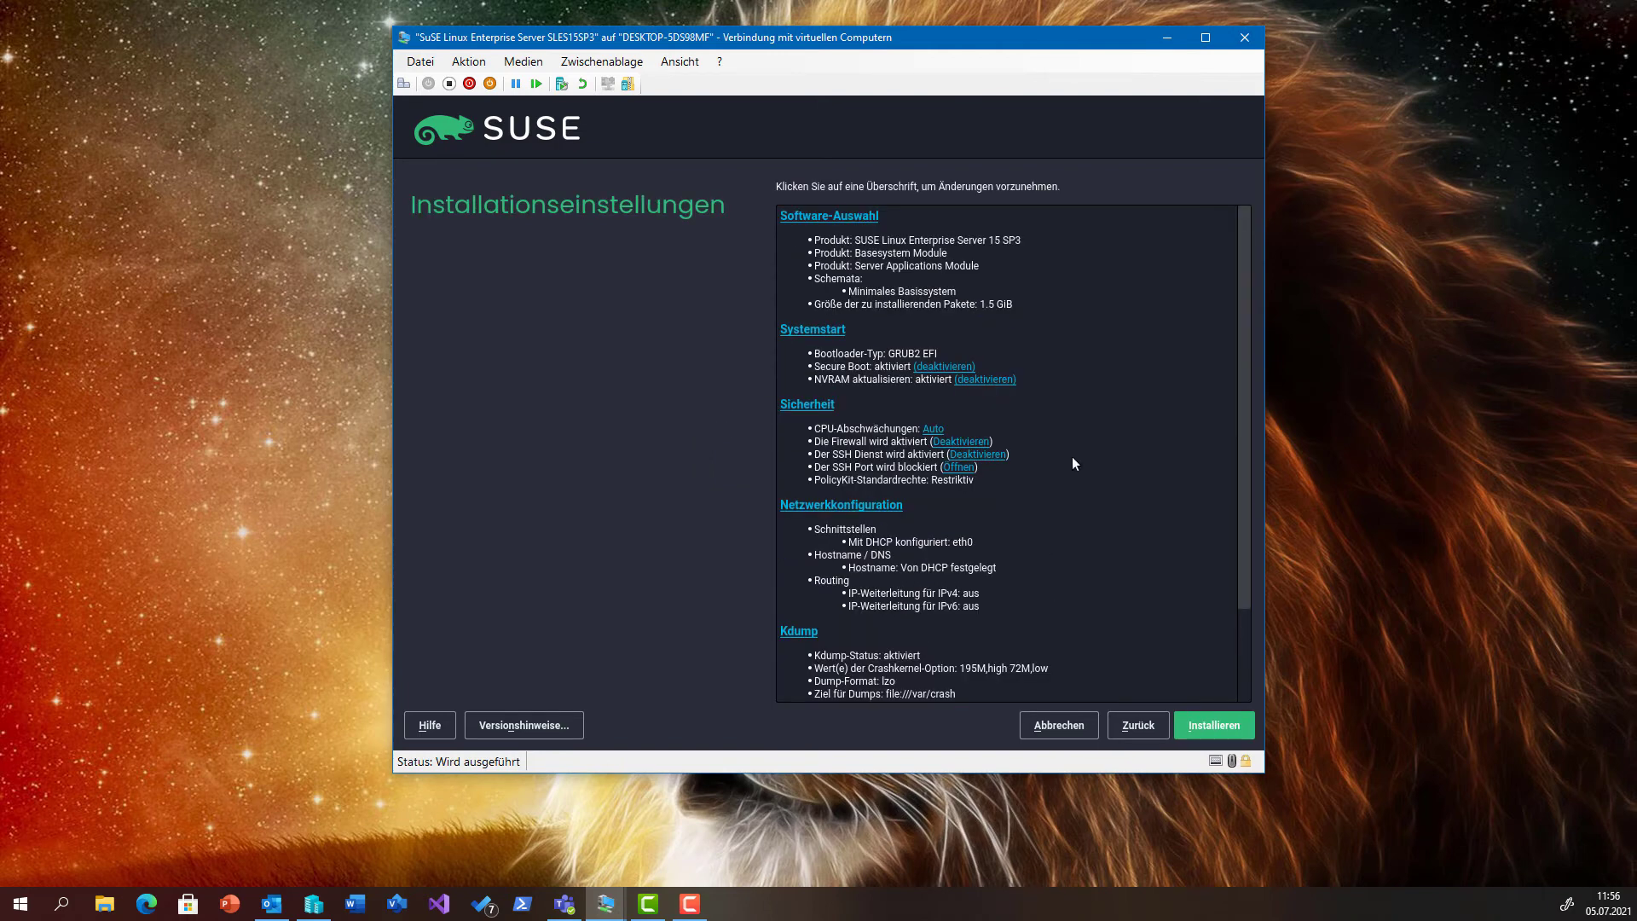
Add the Hilfe- und Support-Dokumentation and YaST Server Utilities patterns, then scroll to Server Functions.
left_click(863, 216)
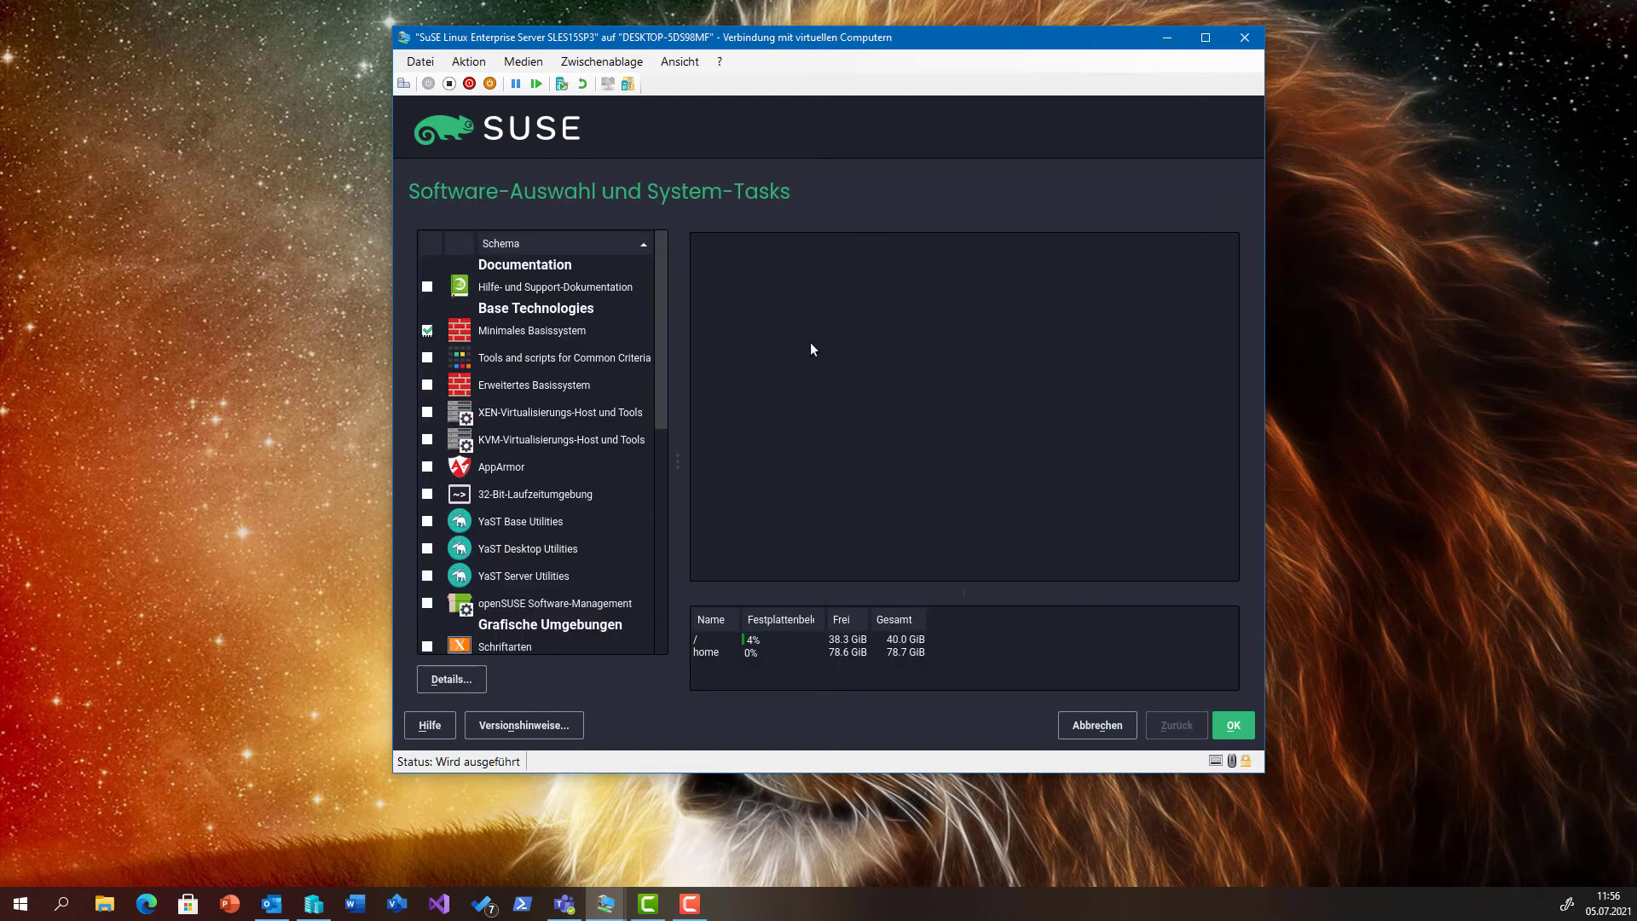
left_click(427, 288)
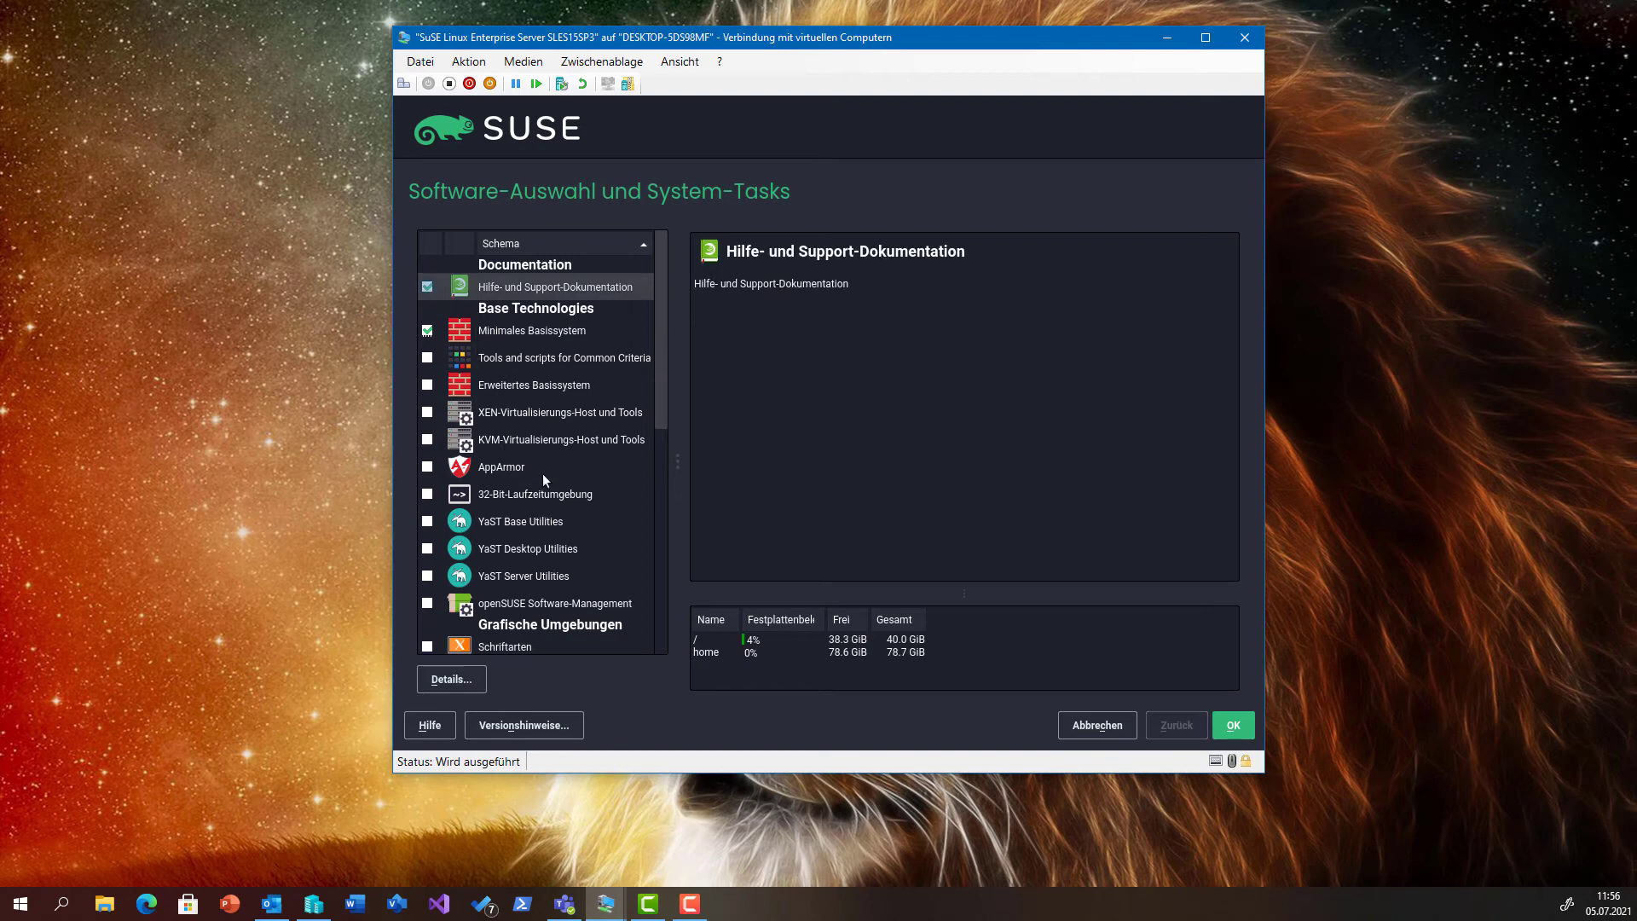
scroll(539, 521, "down", 1)
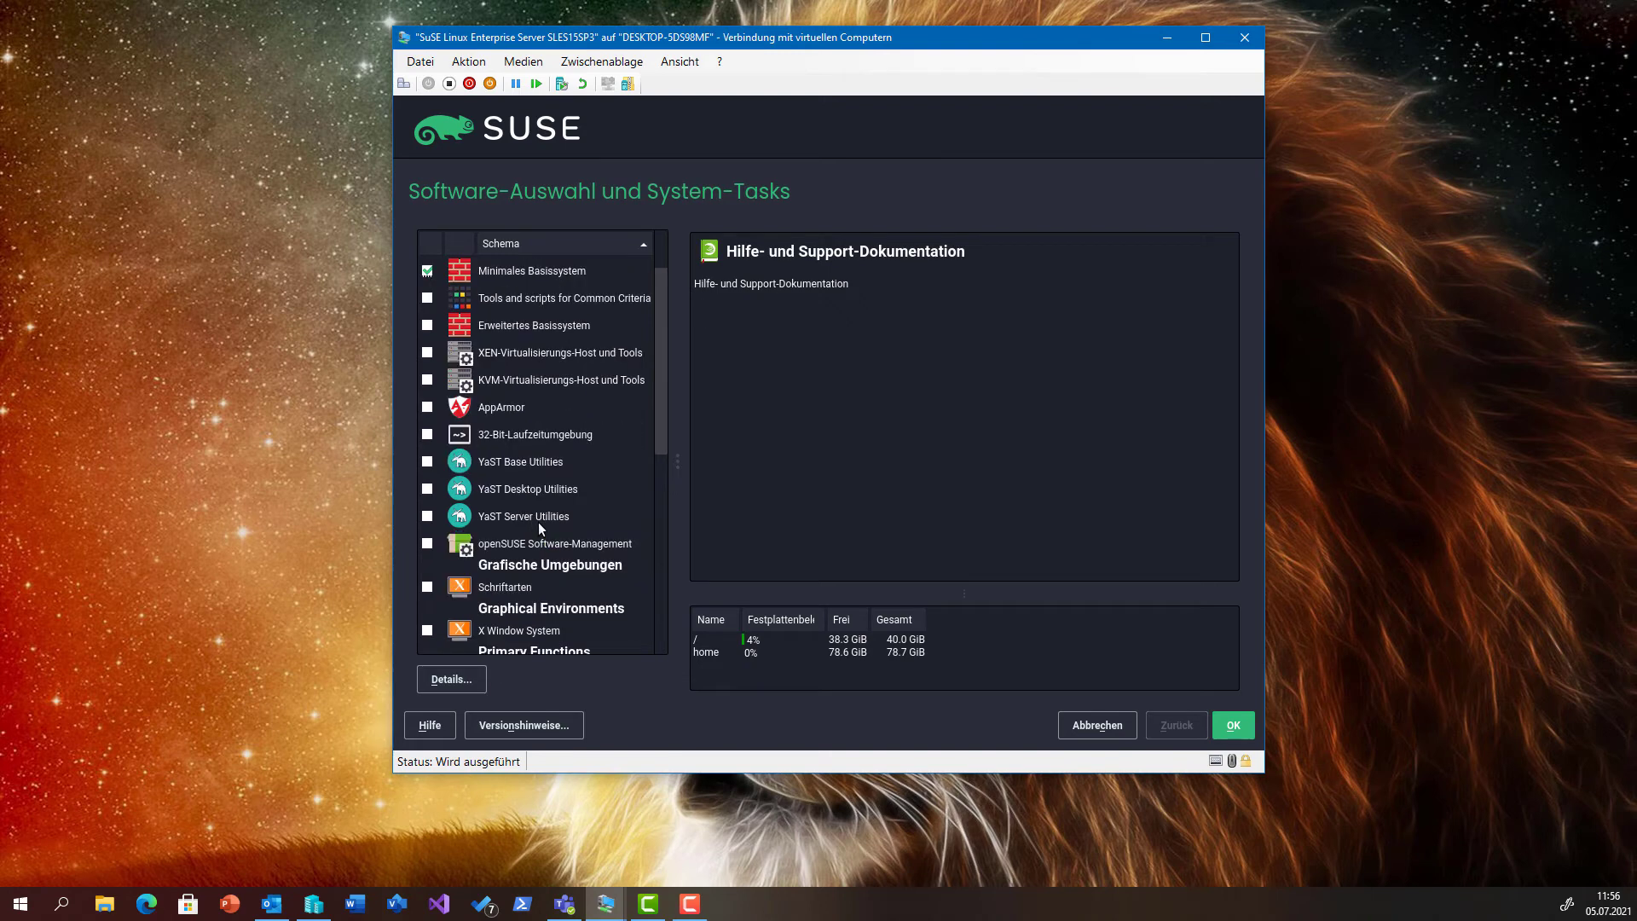
left_click(538, 516)
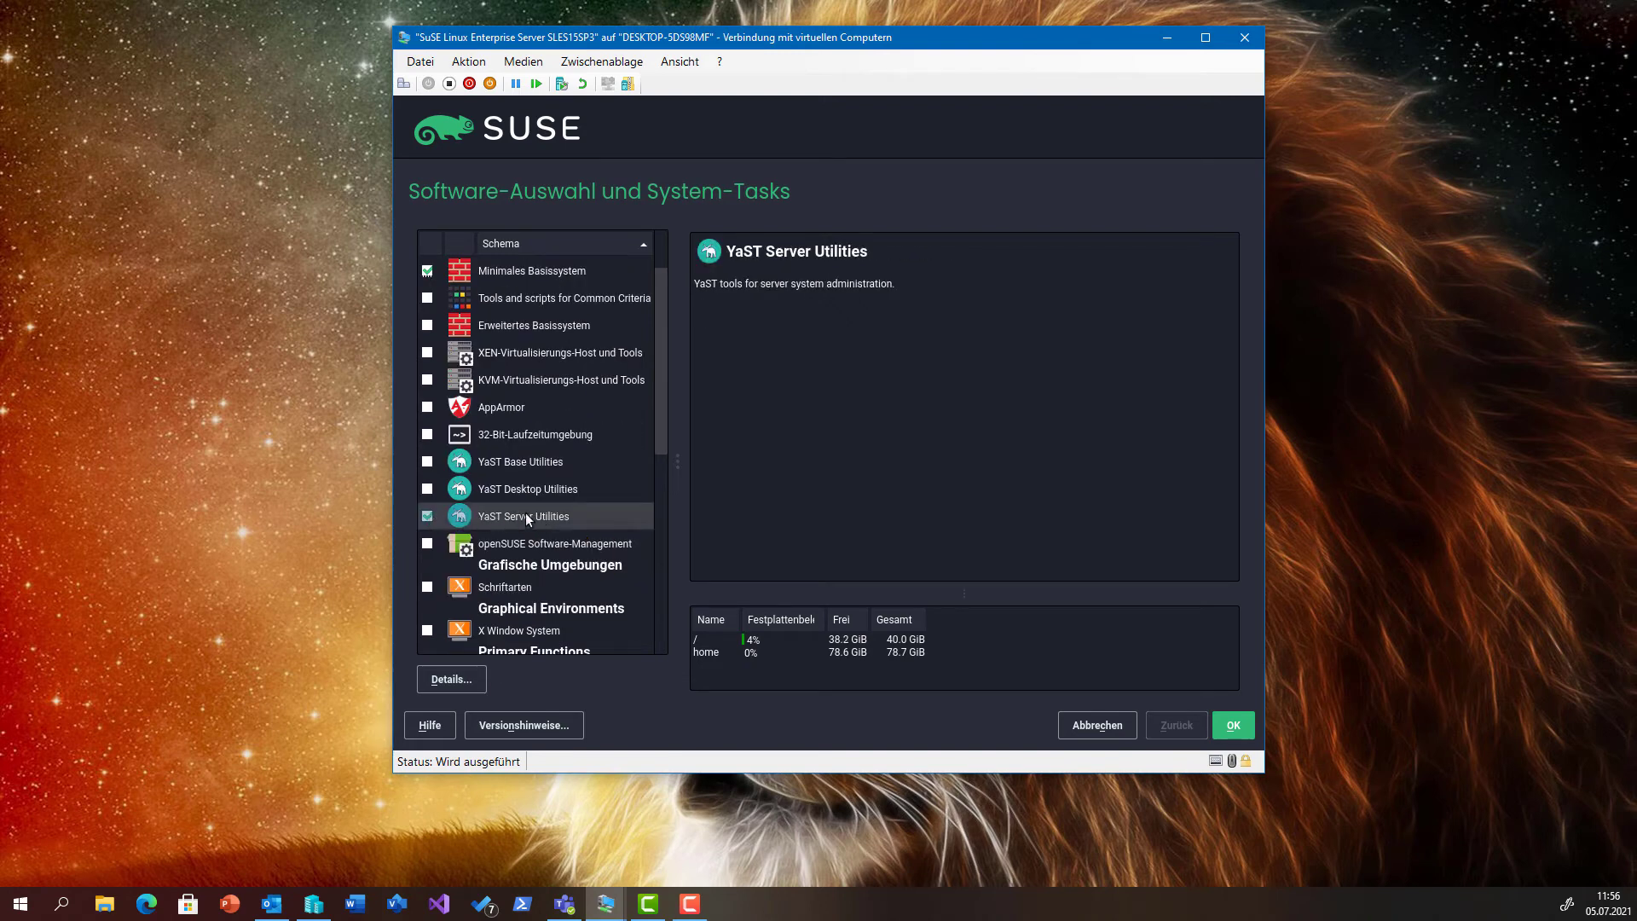
scroll(525, 513, "down", 1)
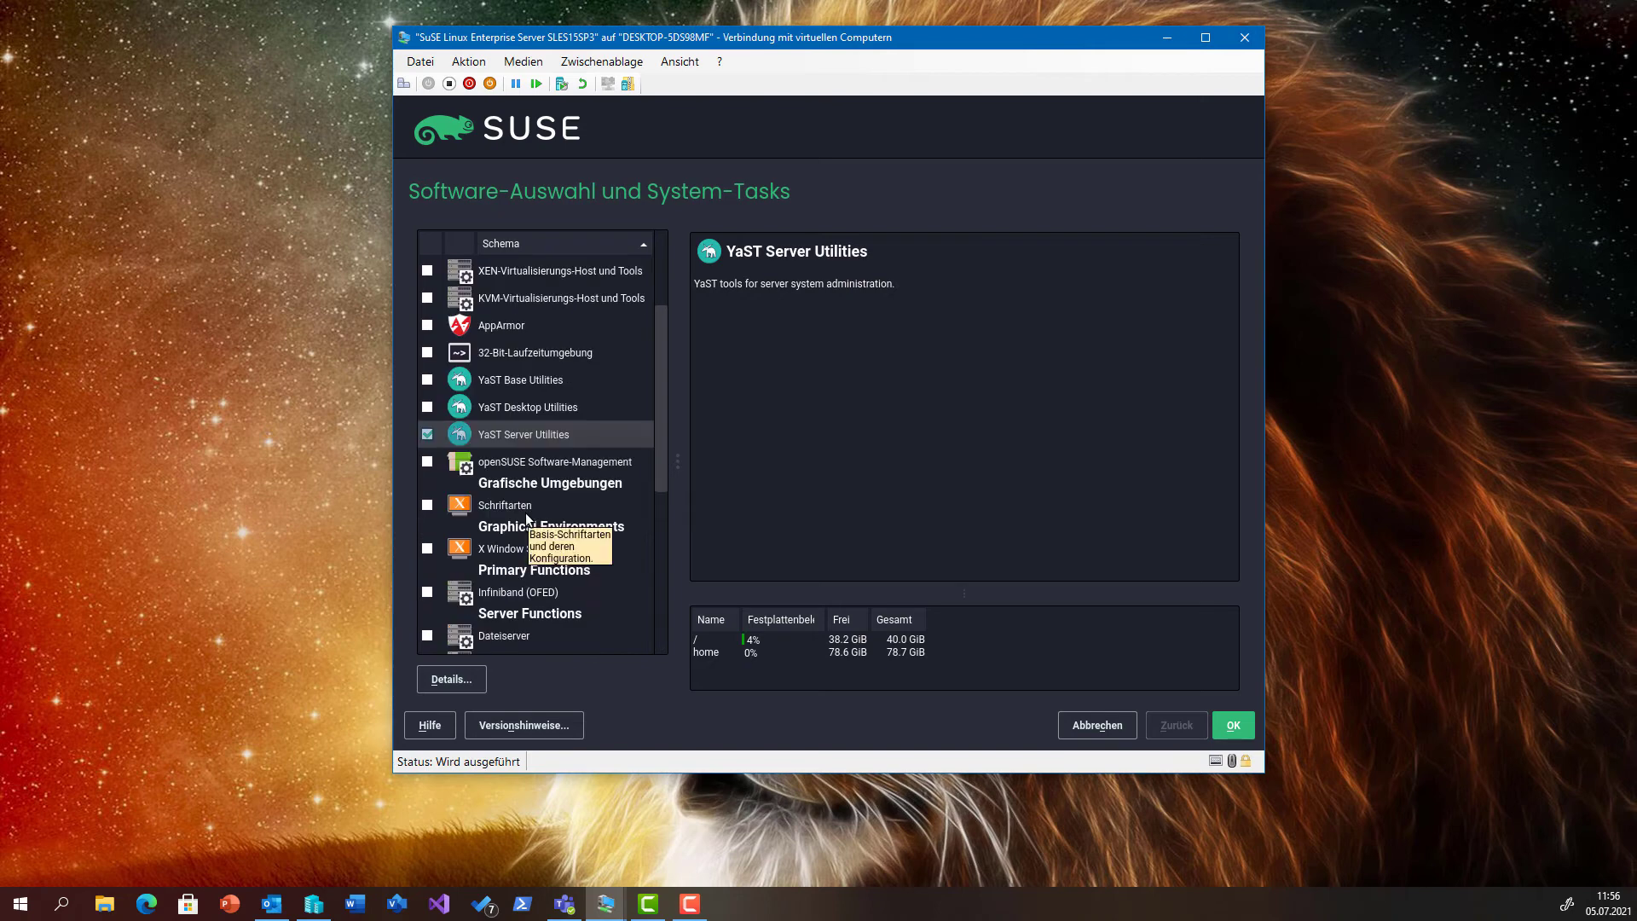
scroll(525, 513, "down", 1)
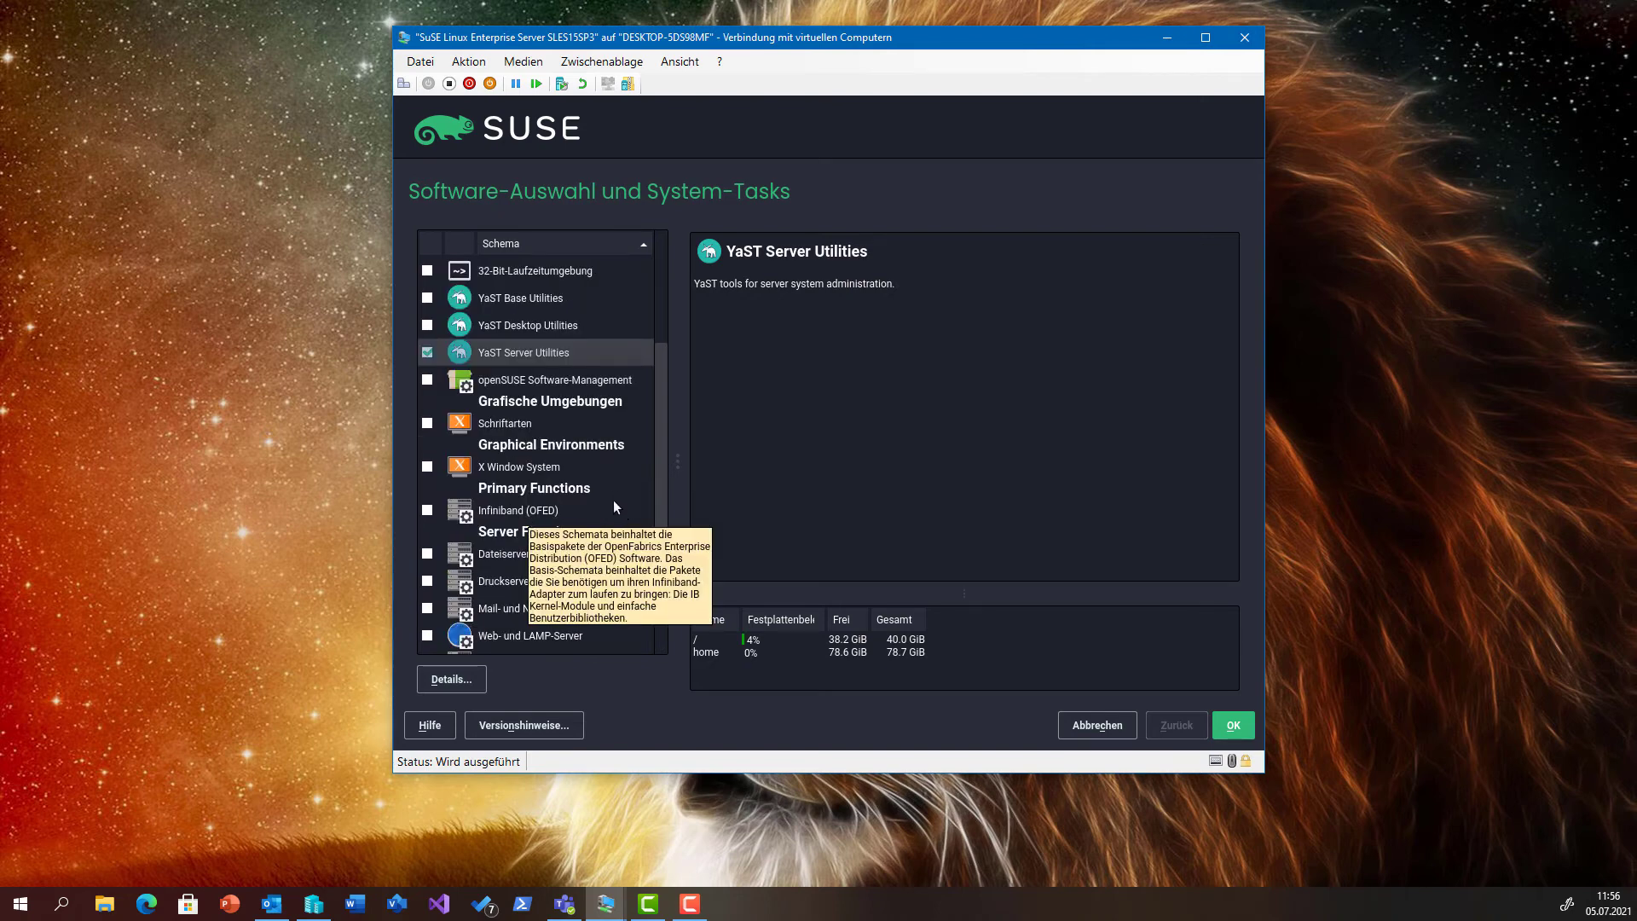
scroll(613, 501, "down", 1)
scroll(613, 506, "down", 1)
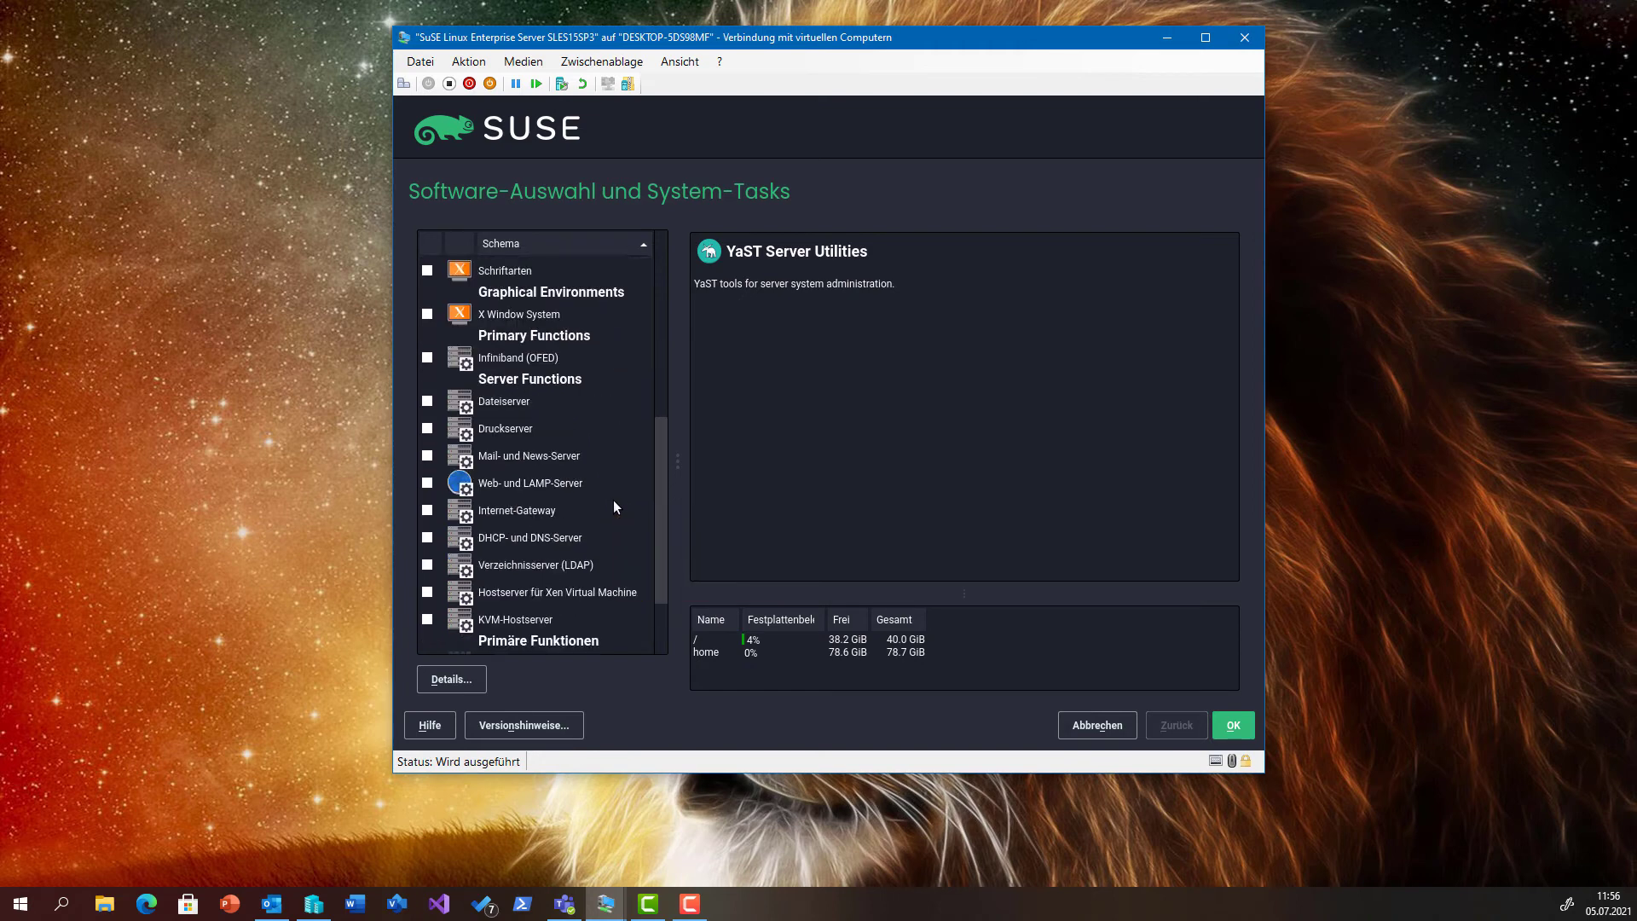
Select Dateiserver, Druckserver, Mail- und News-Server, Internet-Gateway, Web- und LAMP-Server and DHCP- und DNS-Server patterns.
left_click(429, 406)
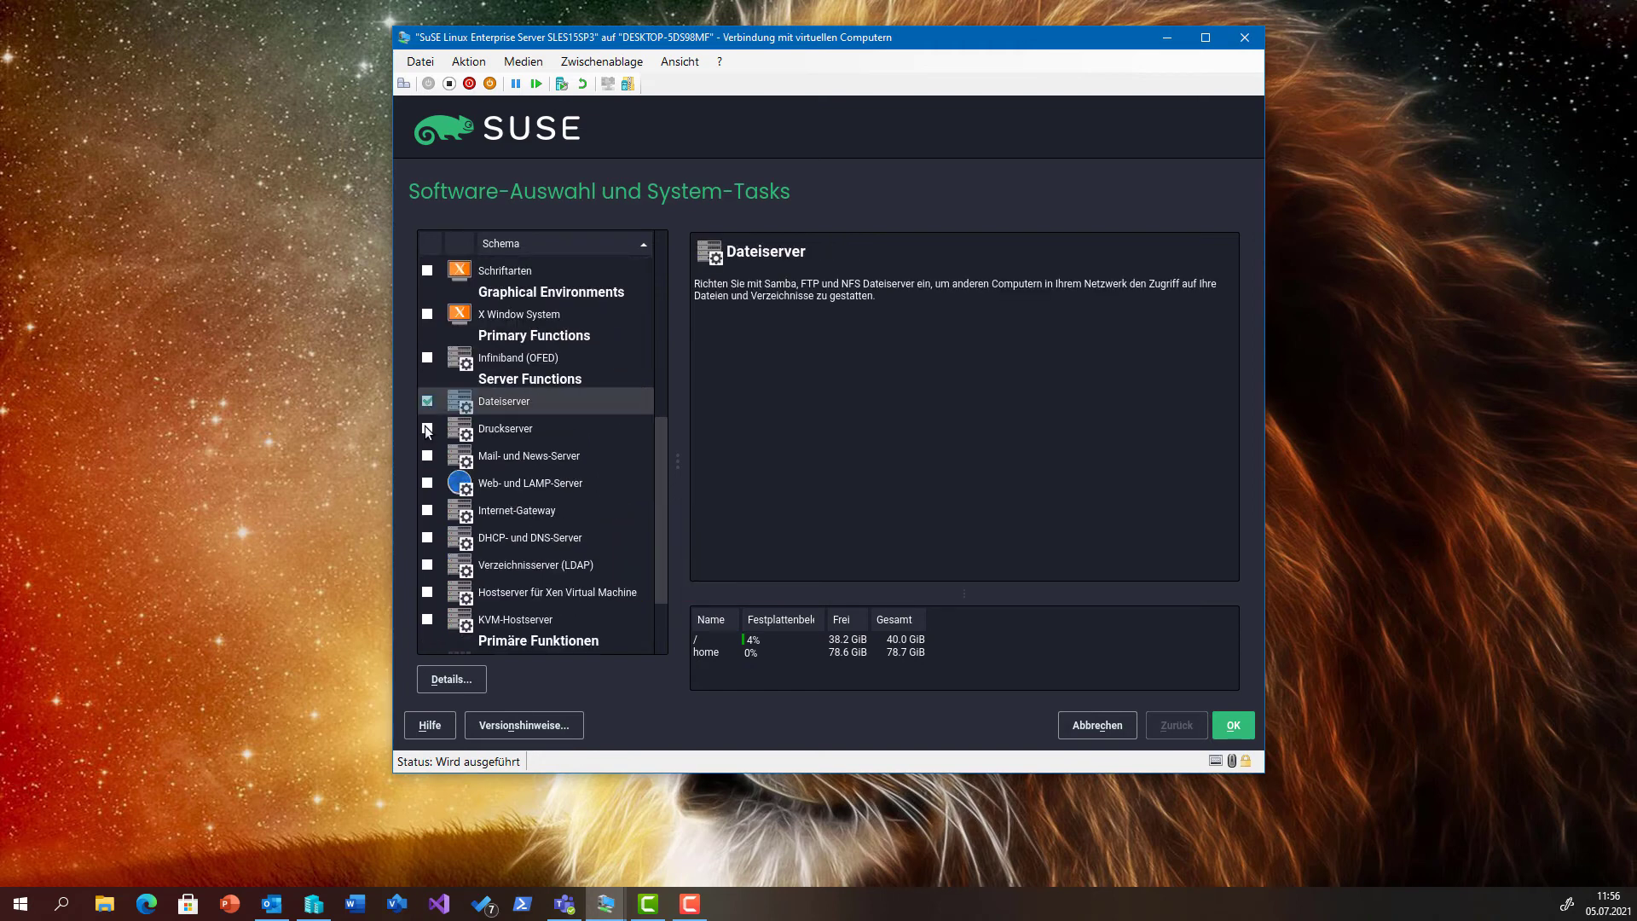
left_click(427, 429)
left_click(427, 456)
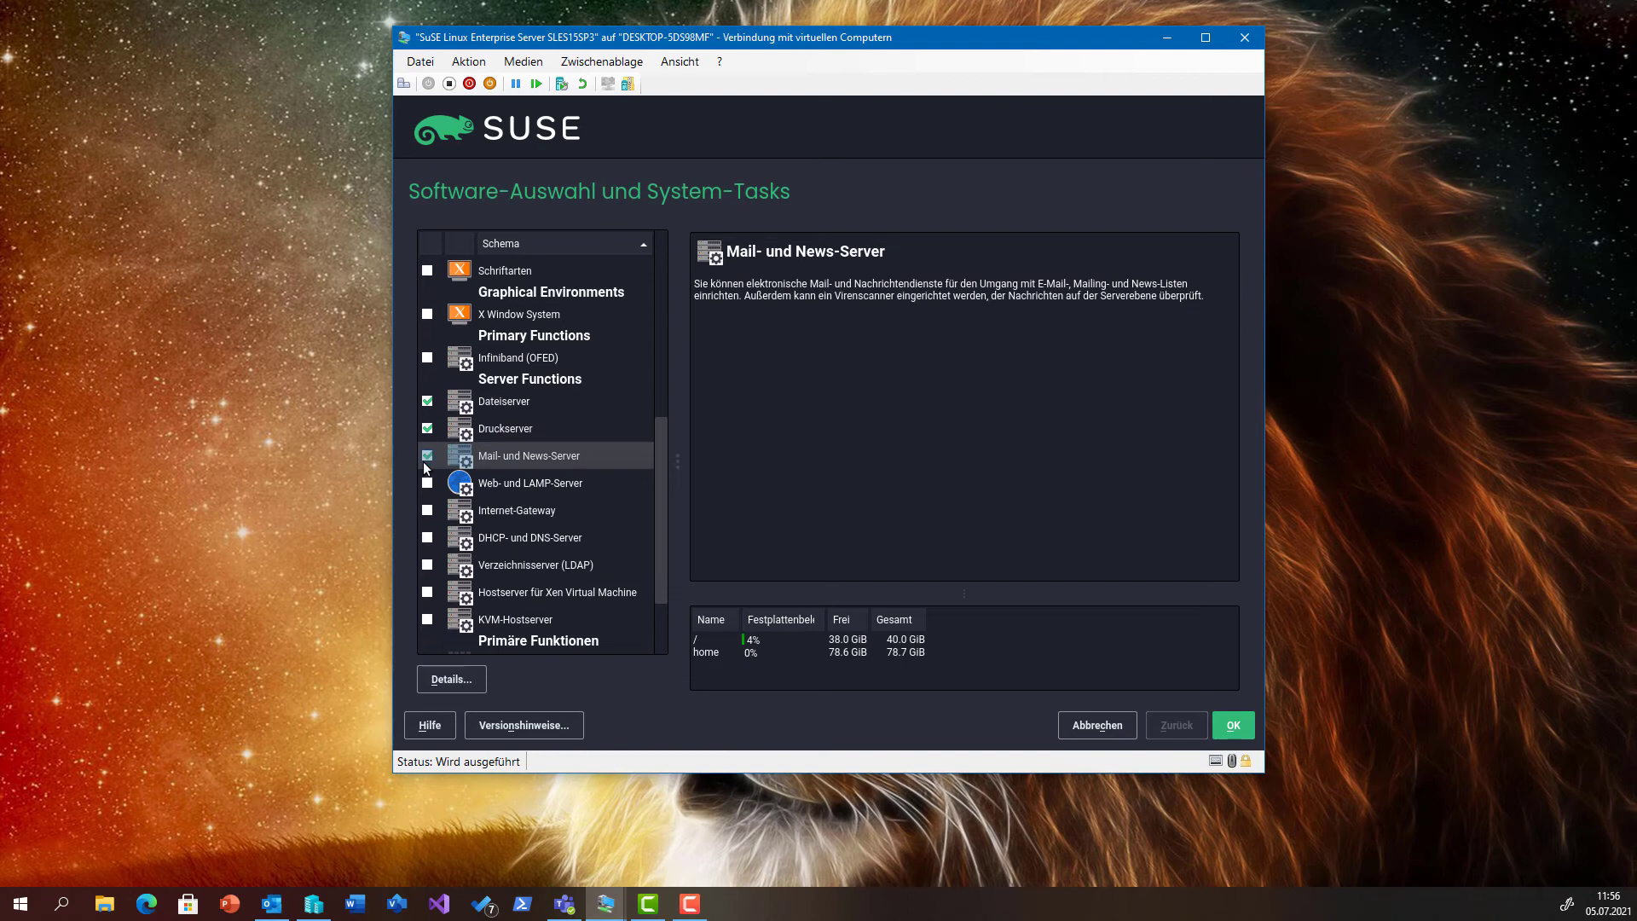
left_click(426, 510)
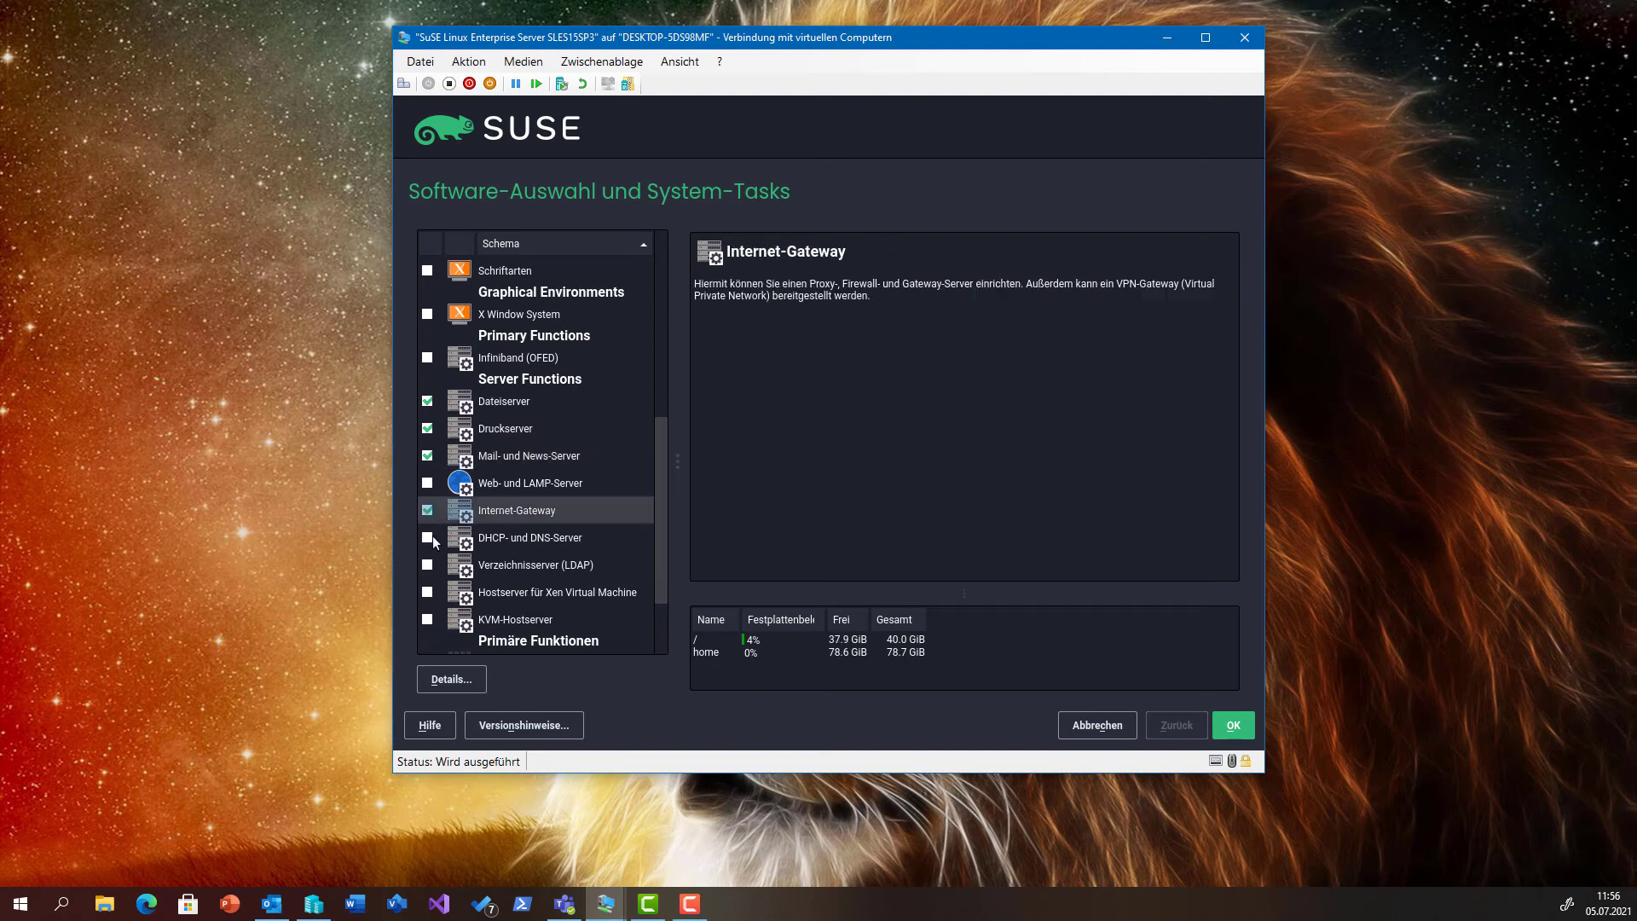
left_click(428, 483)
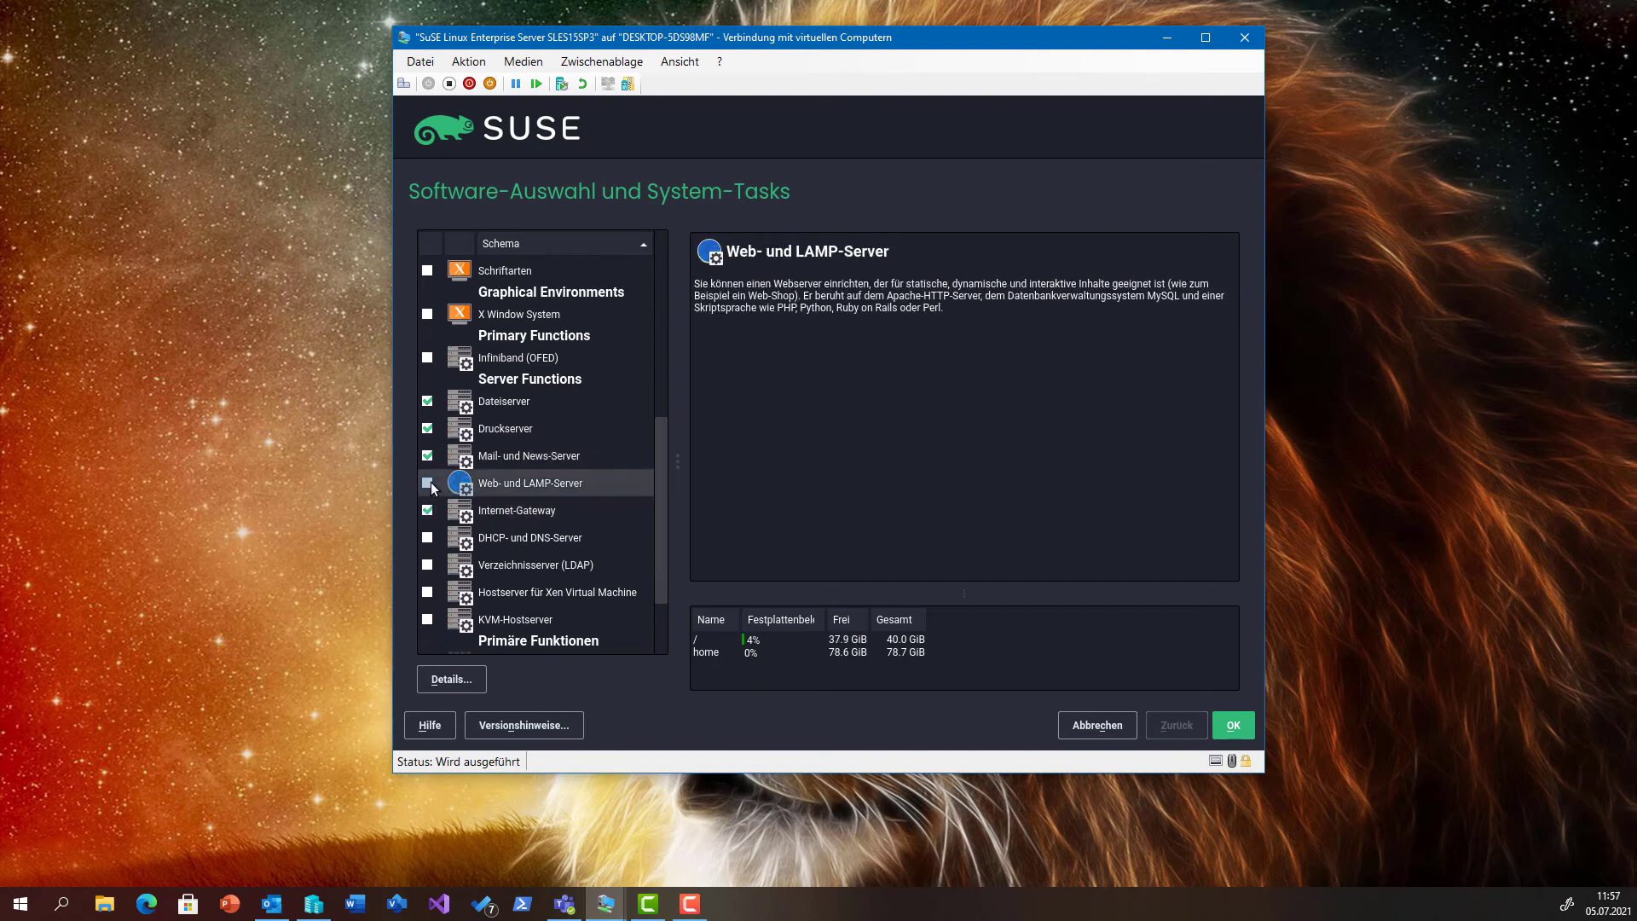
left_click(428, 539)
scroll(553, 602, "down", 2)
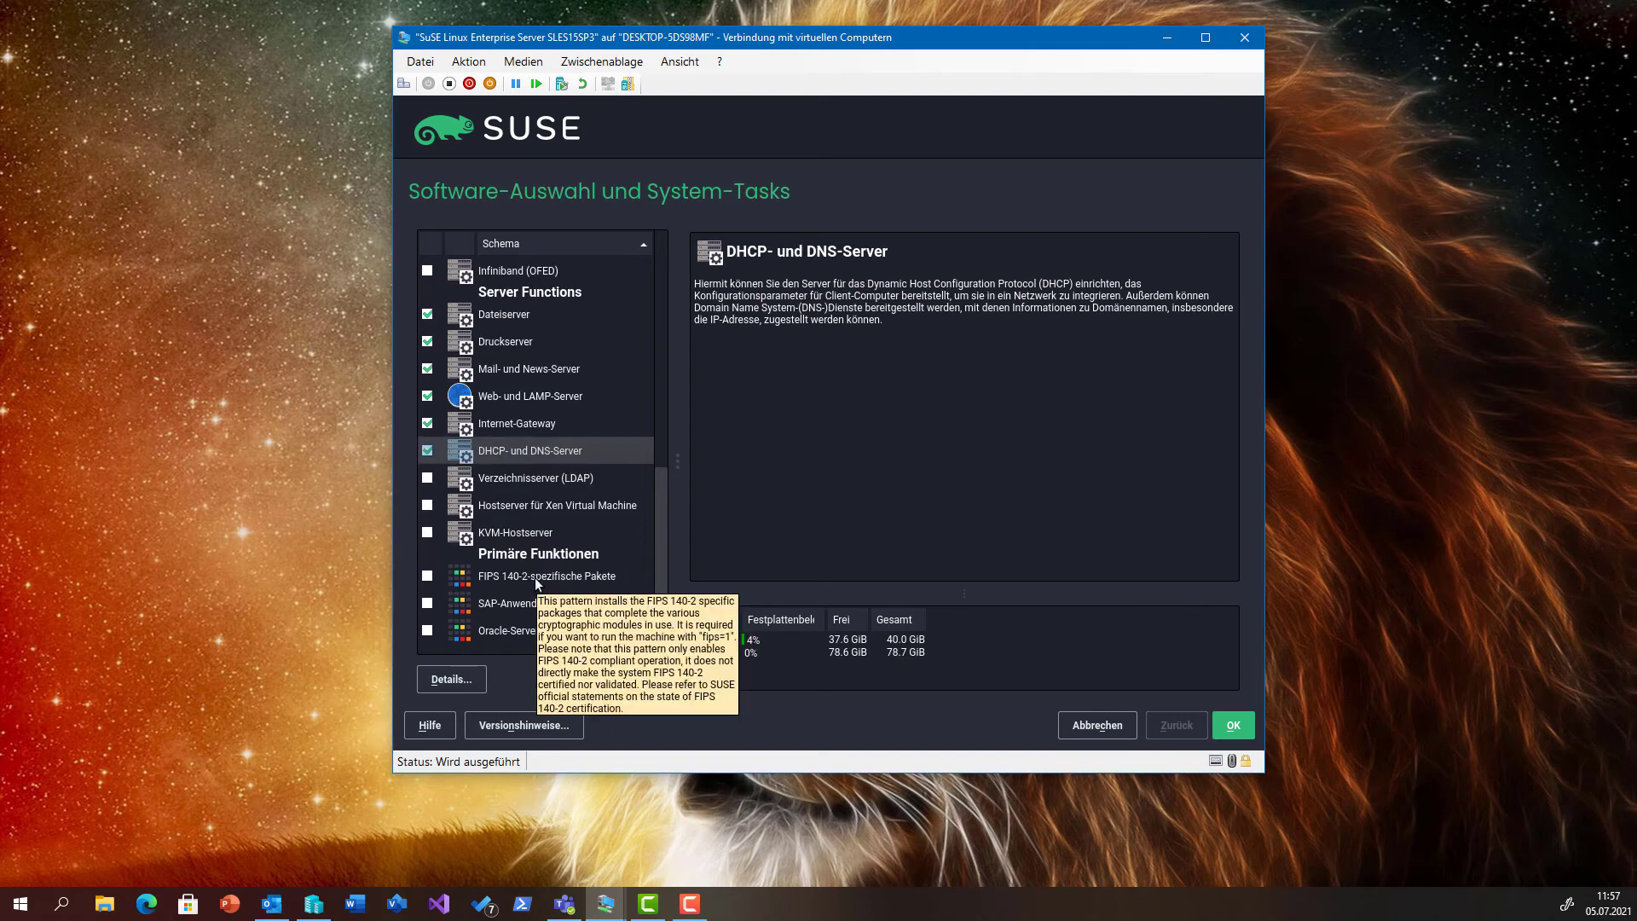
Add the Erweitertes Basissystem, YaST Base Utilities and YaST Desktop Utilities patterns.
scroll(534, 576, "up", 8)
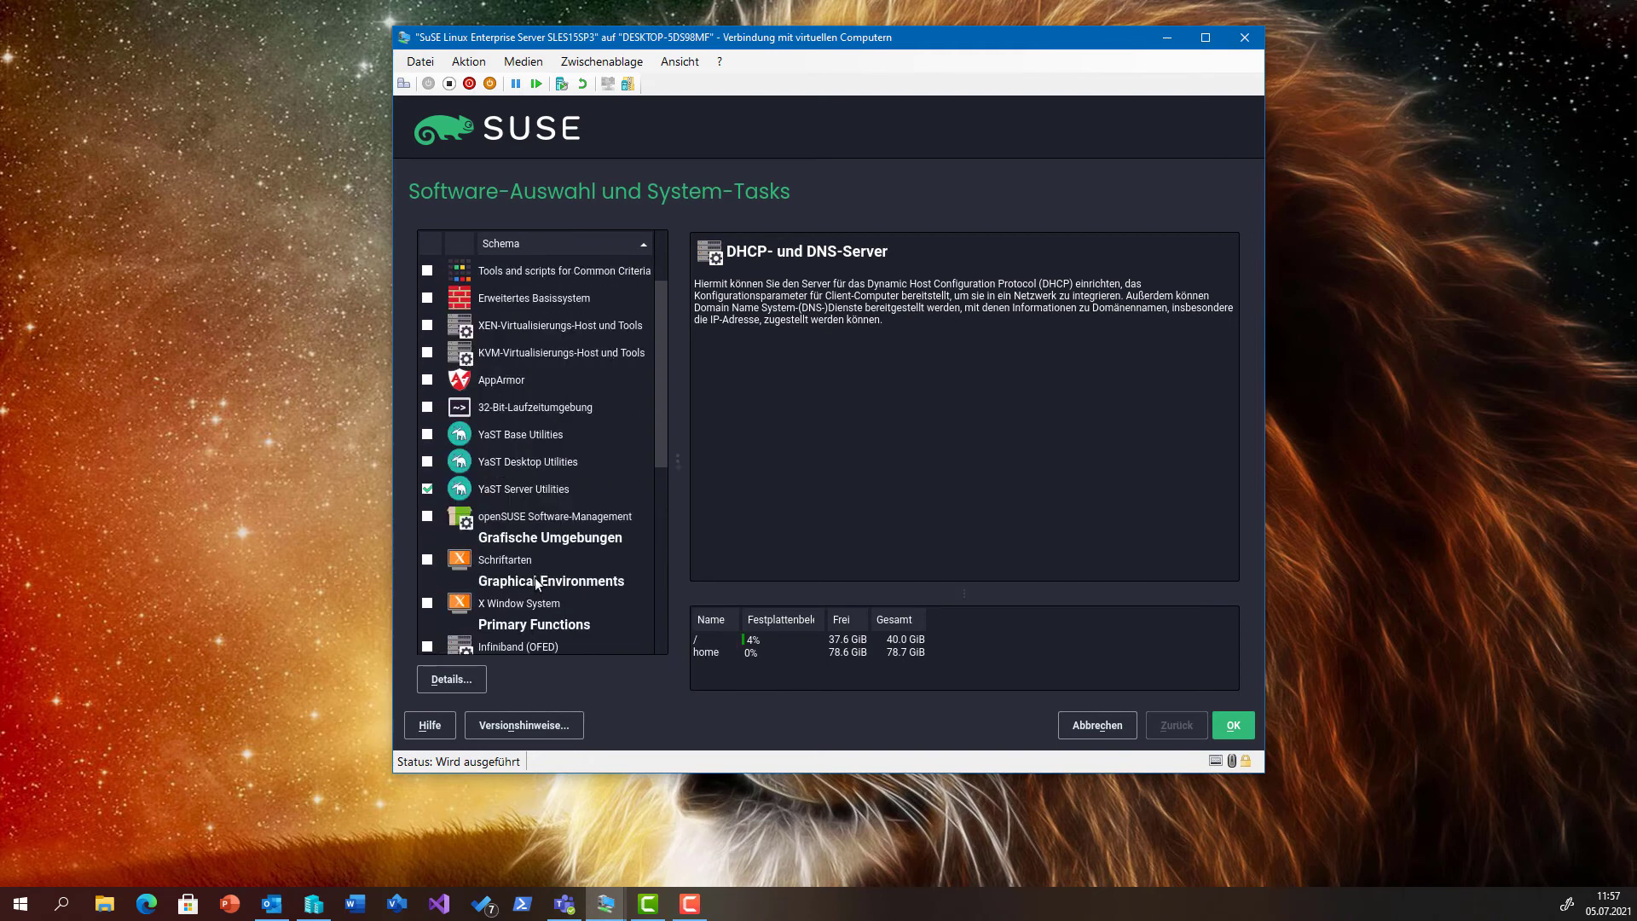
scroll(534, 576, "up", 2)
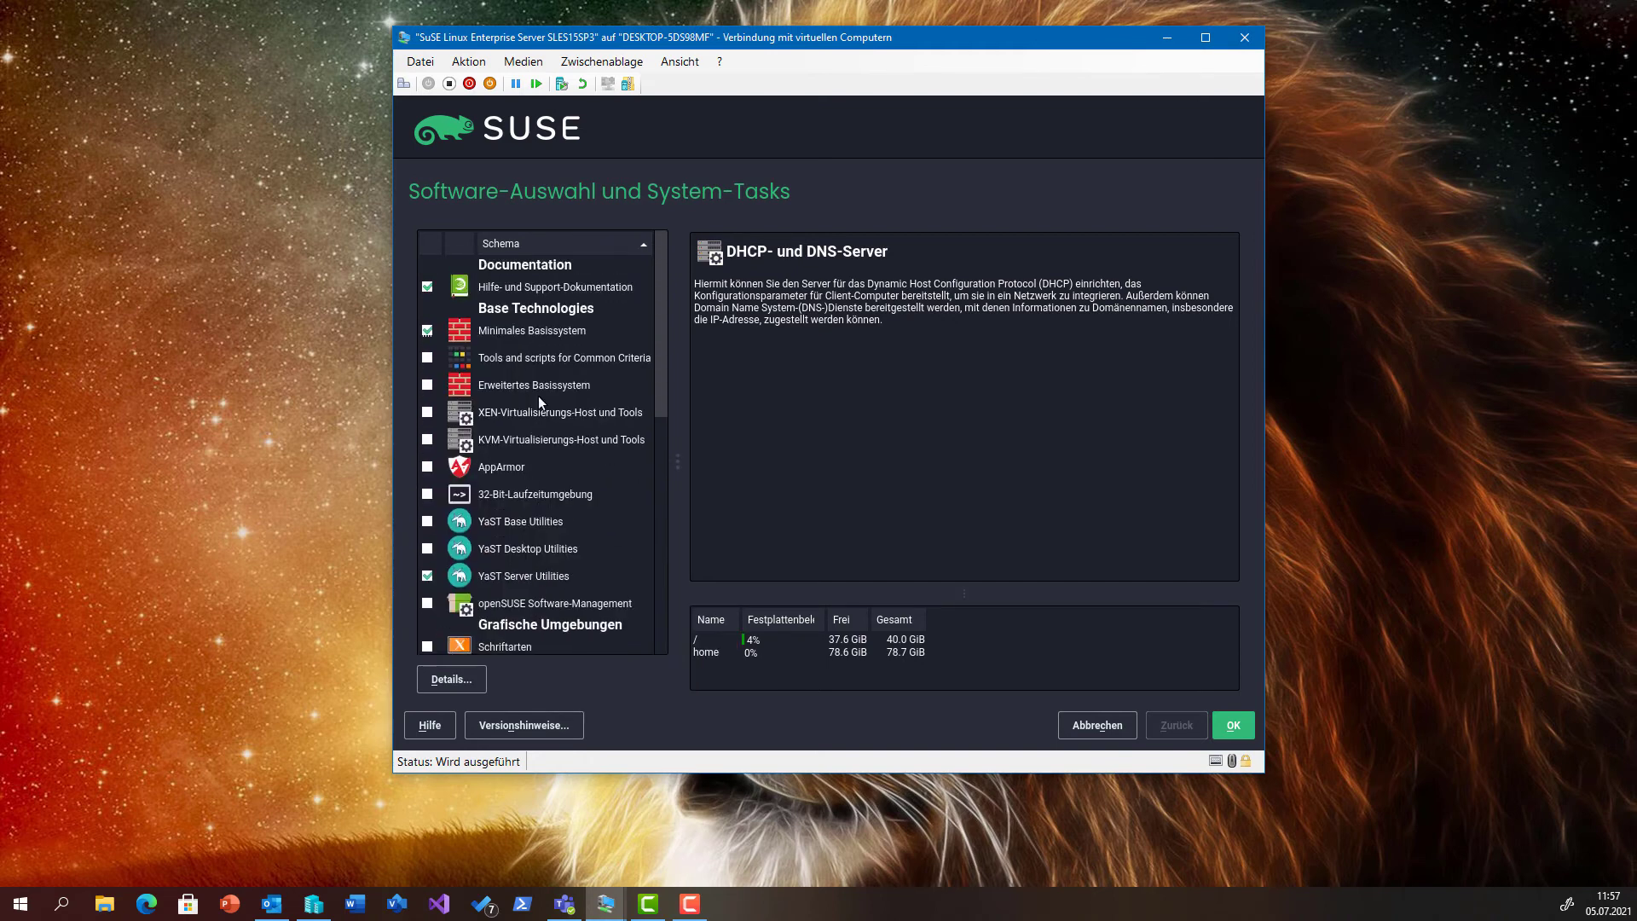
left_click(540, 360)
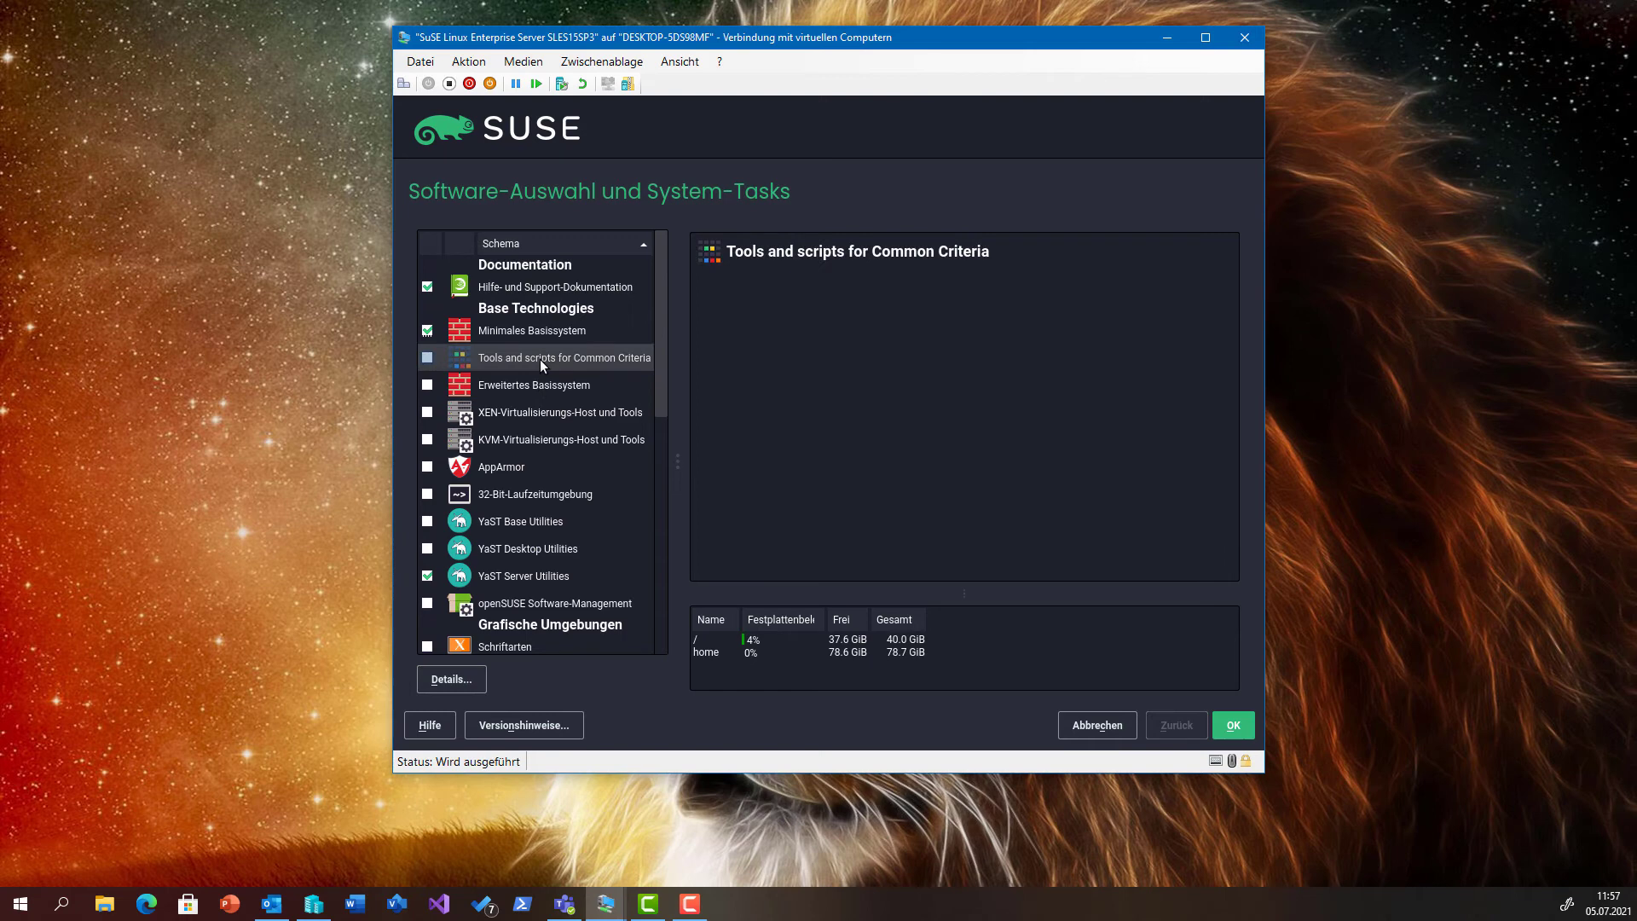
left_click(538, 384)
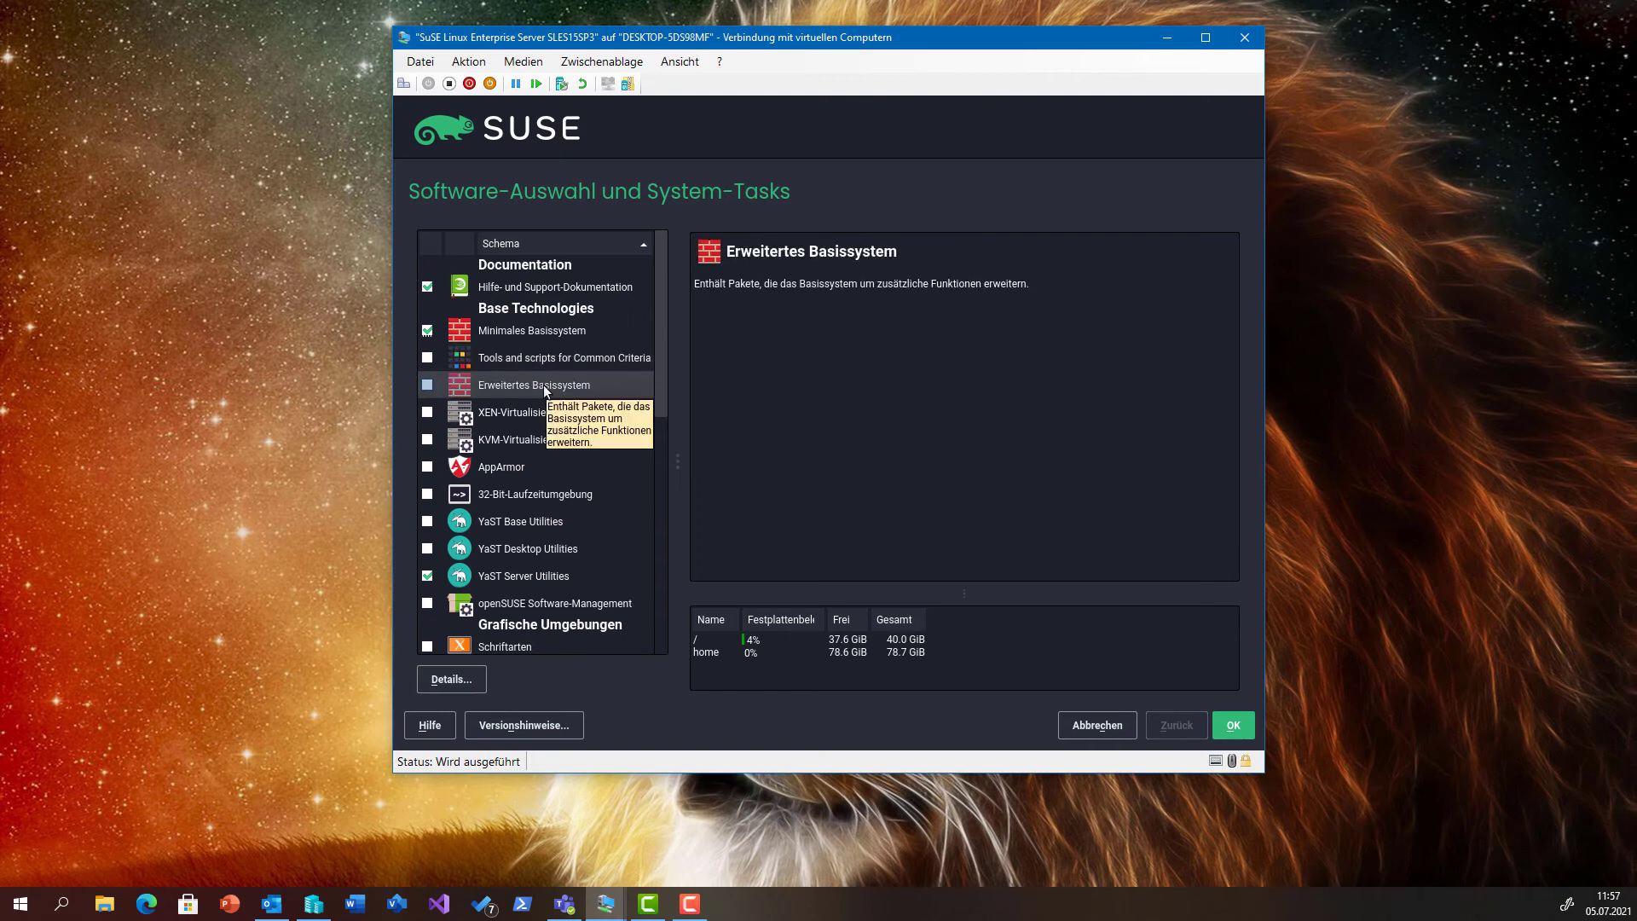
left_click(427, 385)
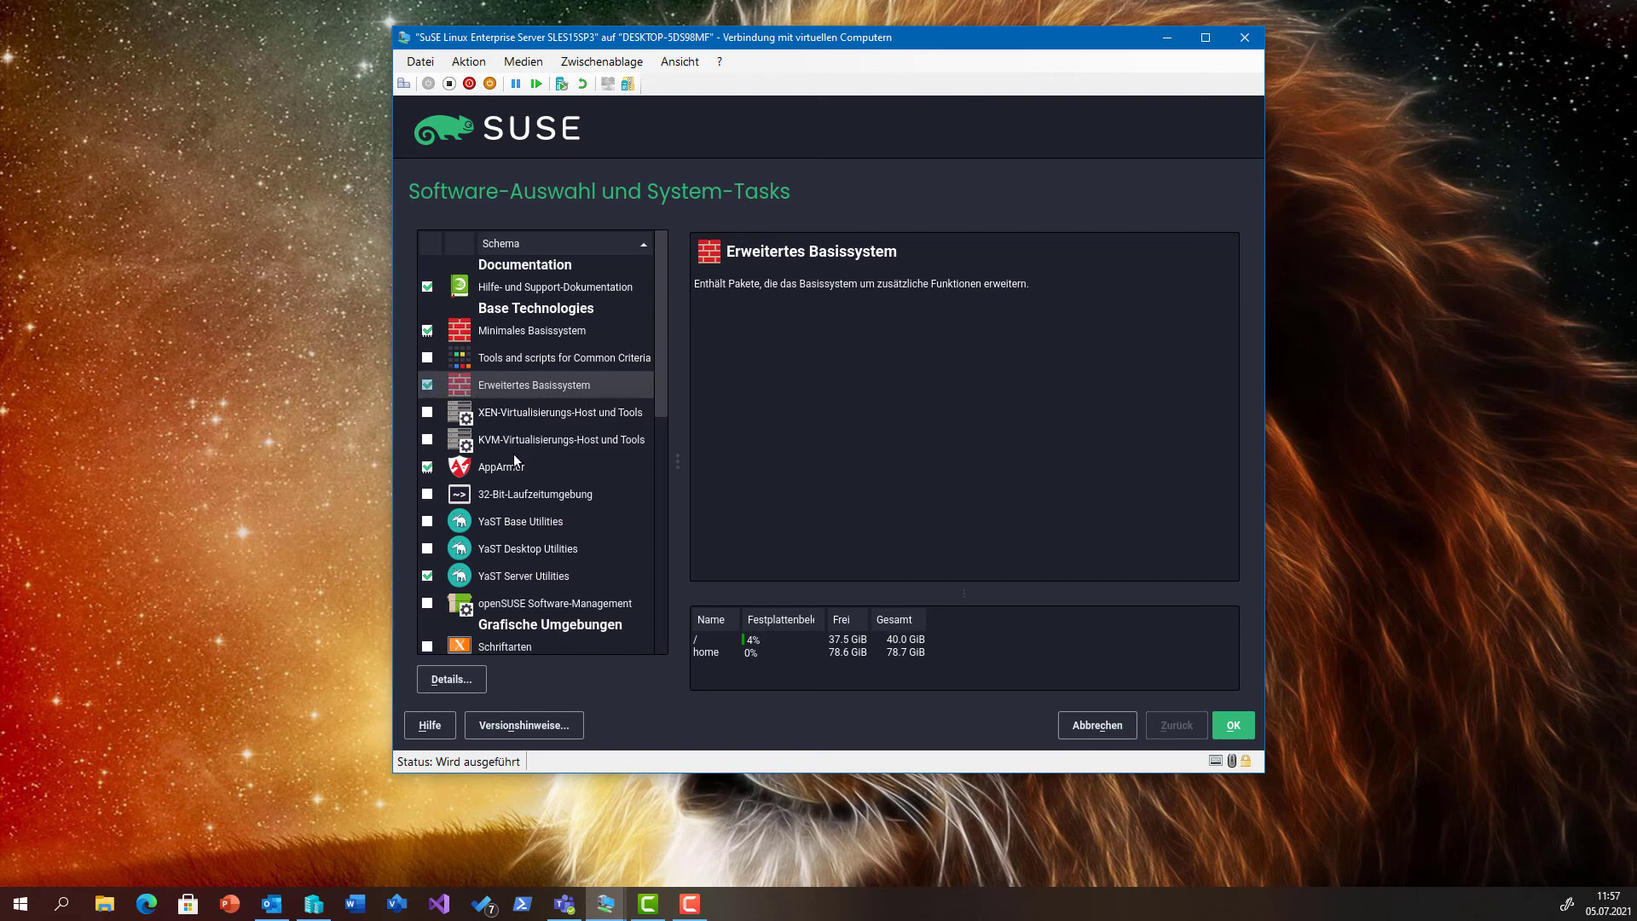
scroll(514, 460, "down", 1)
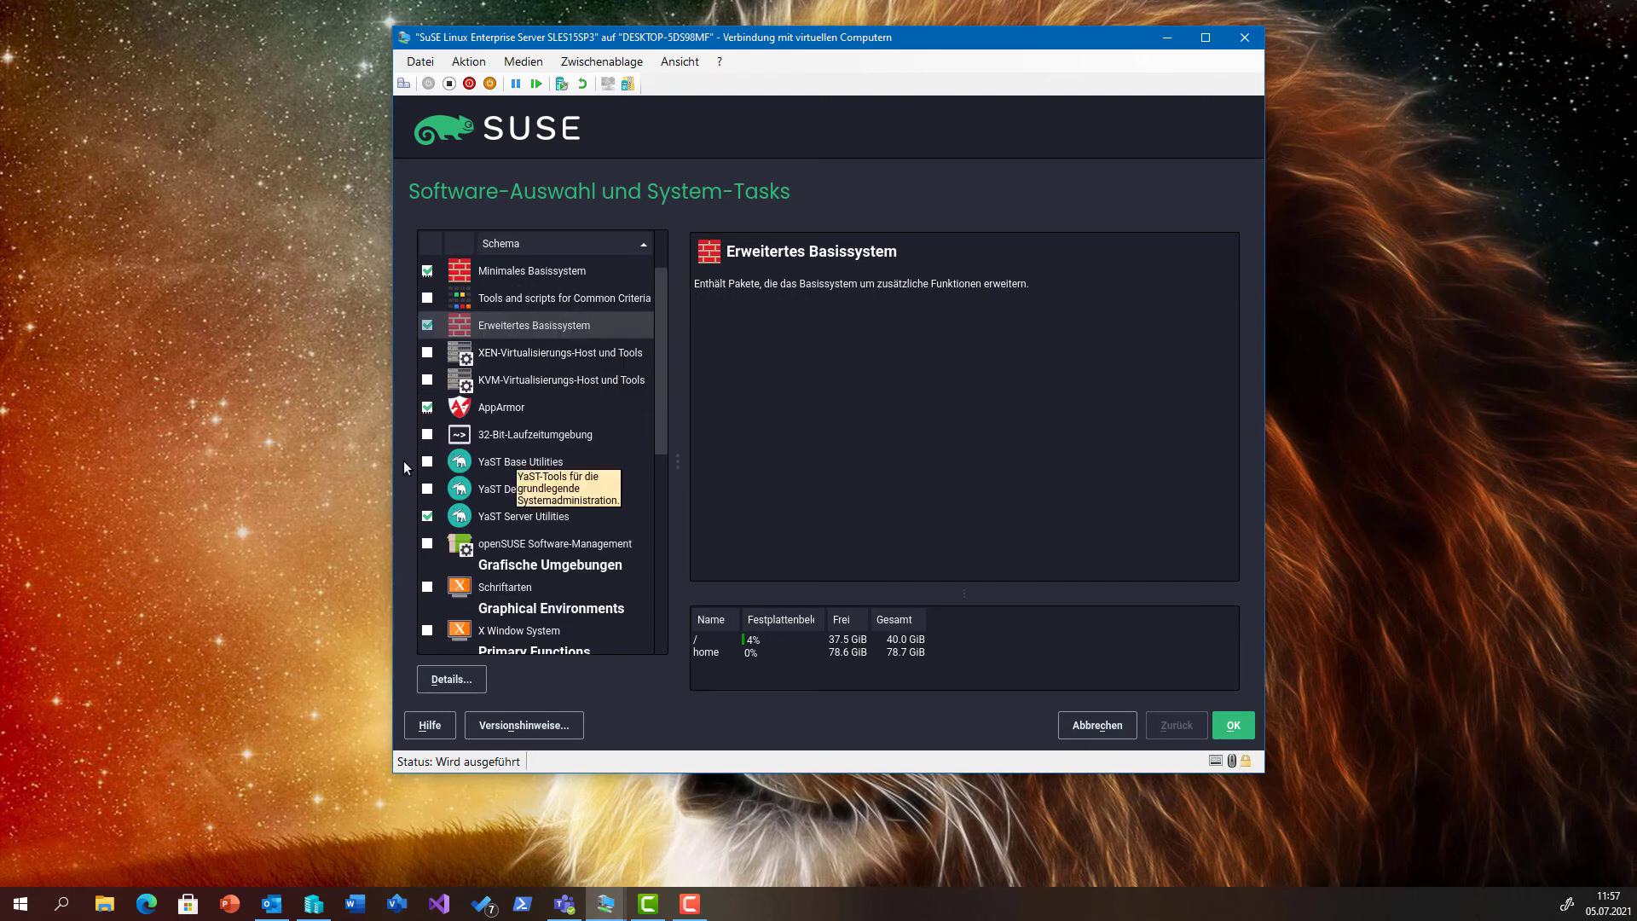
left_click(426, 461)
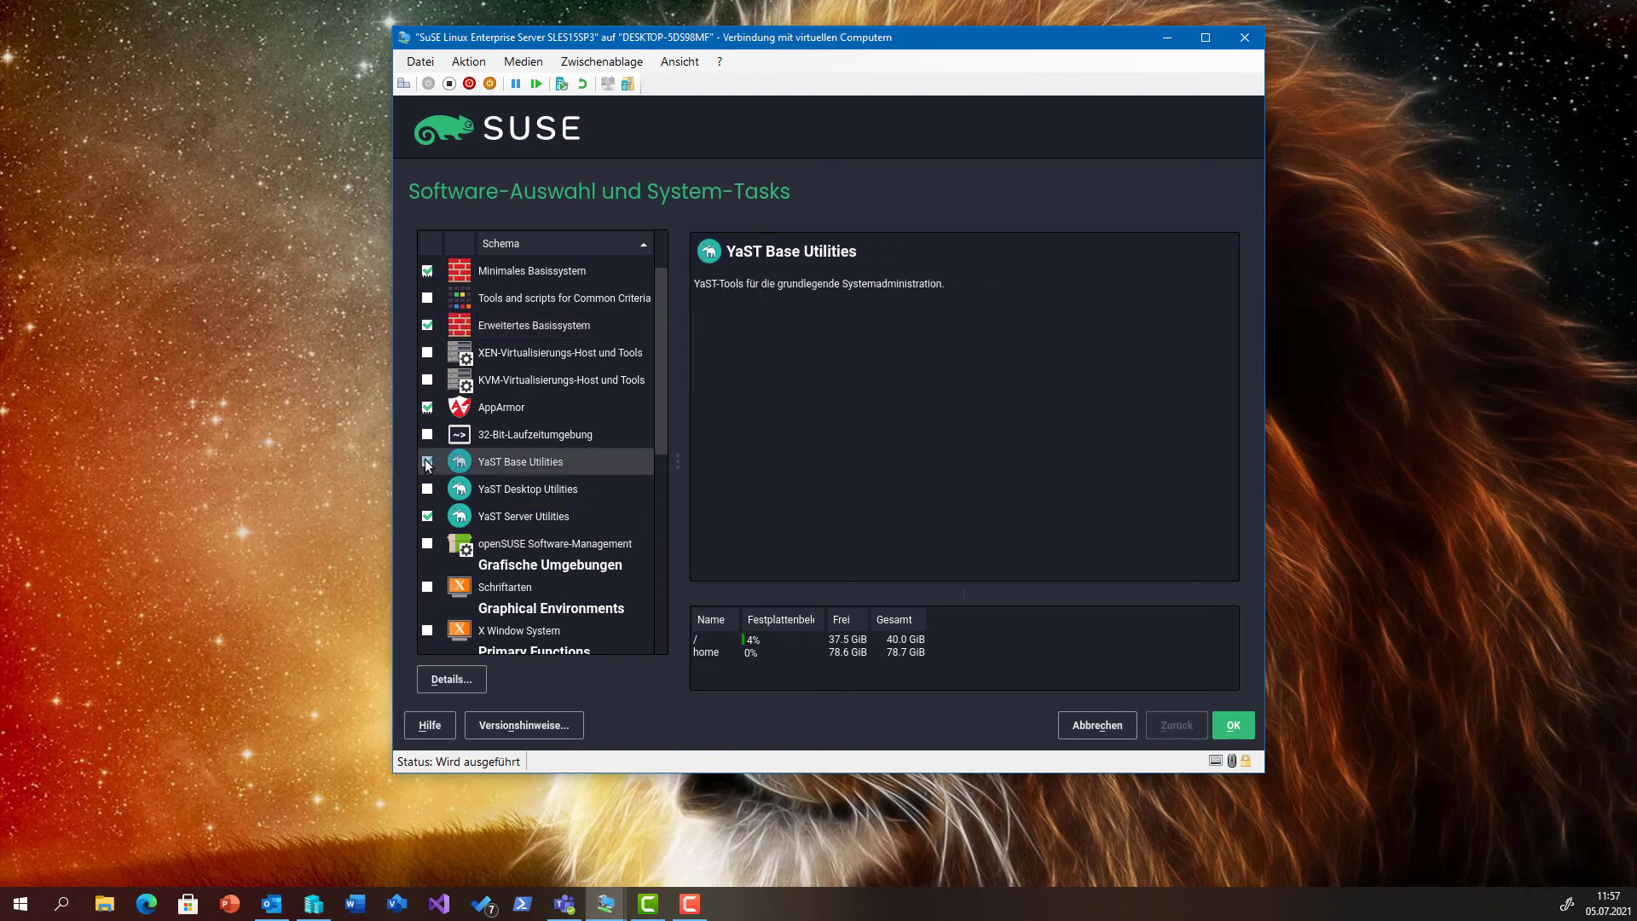
left_click(455, 496)
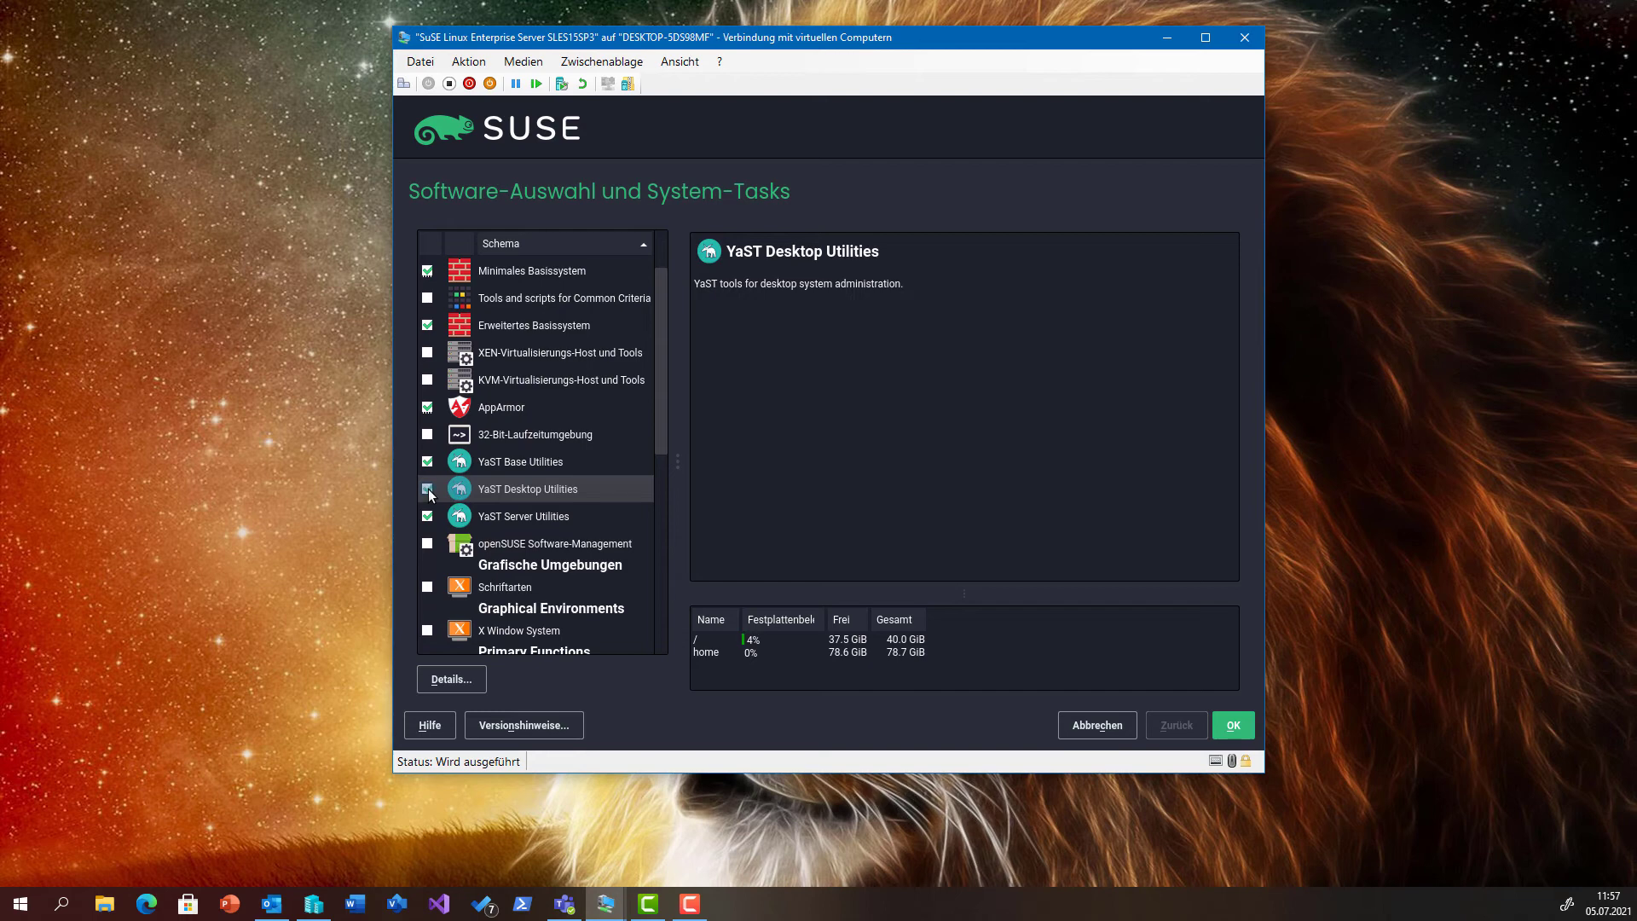
Add openSUSE Software-Management, X Window System and Schriftarten patterns, leaving Infiniband (OFED) unselected.
scroll(501, 532, "down", 1)
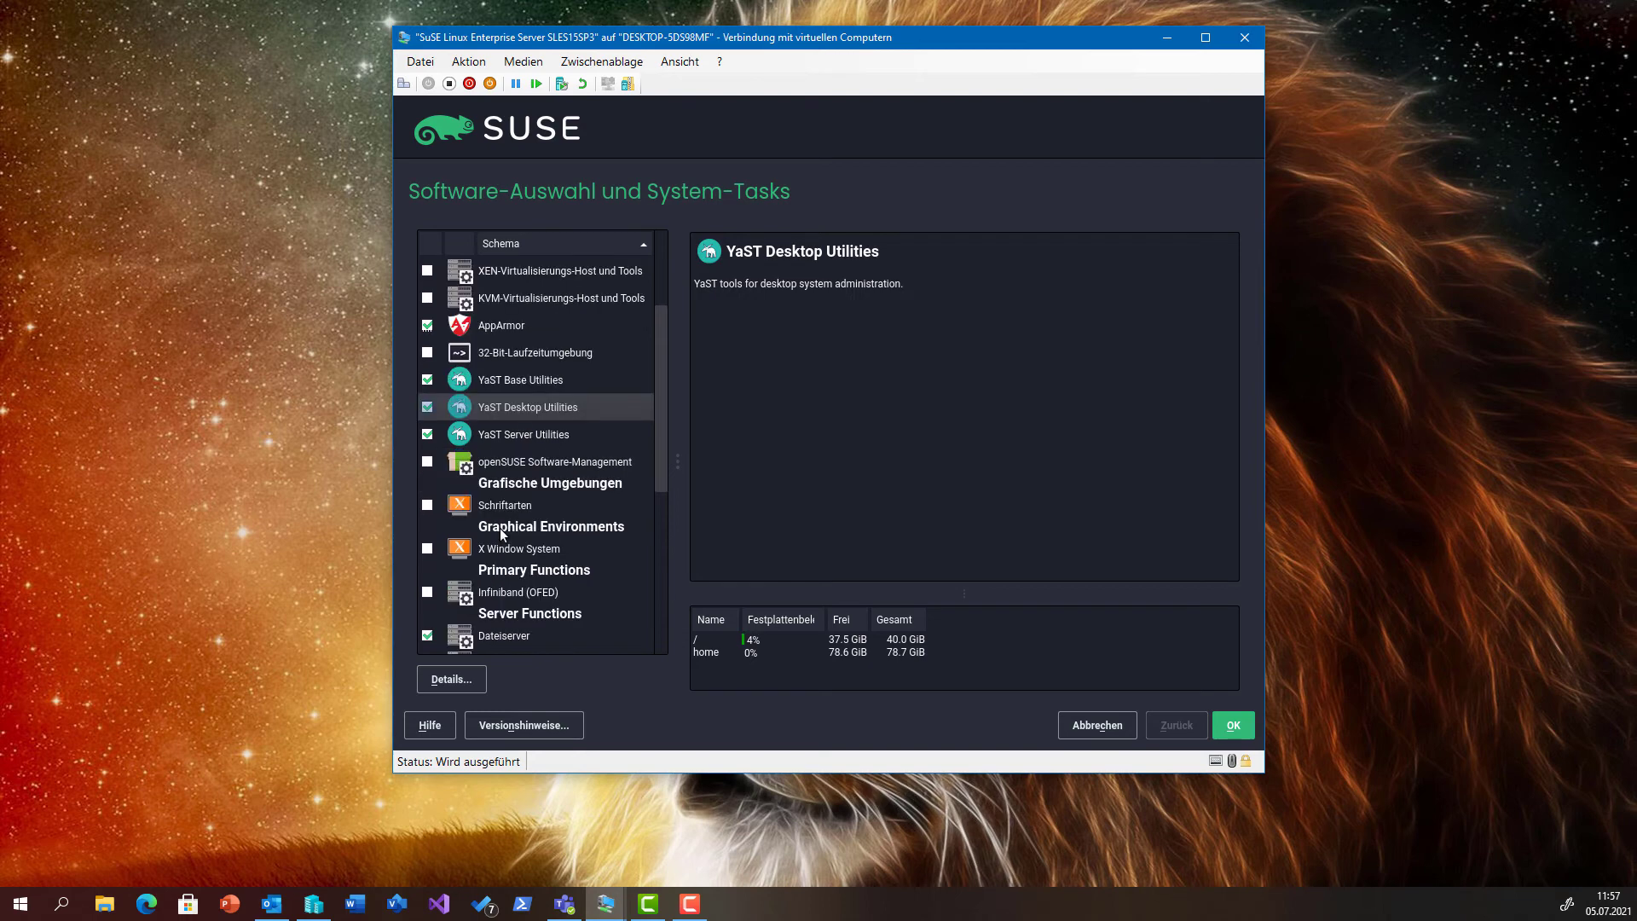
left_click(502, 462)
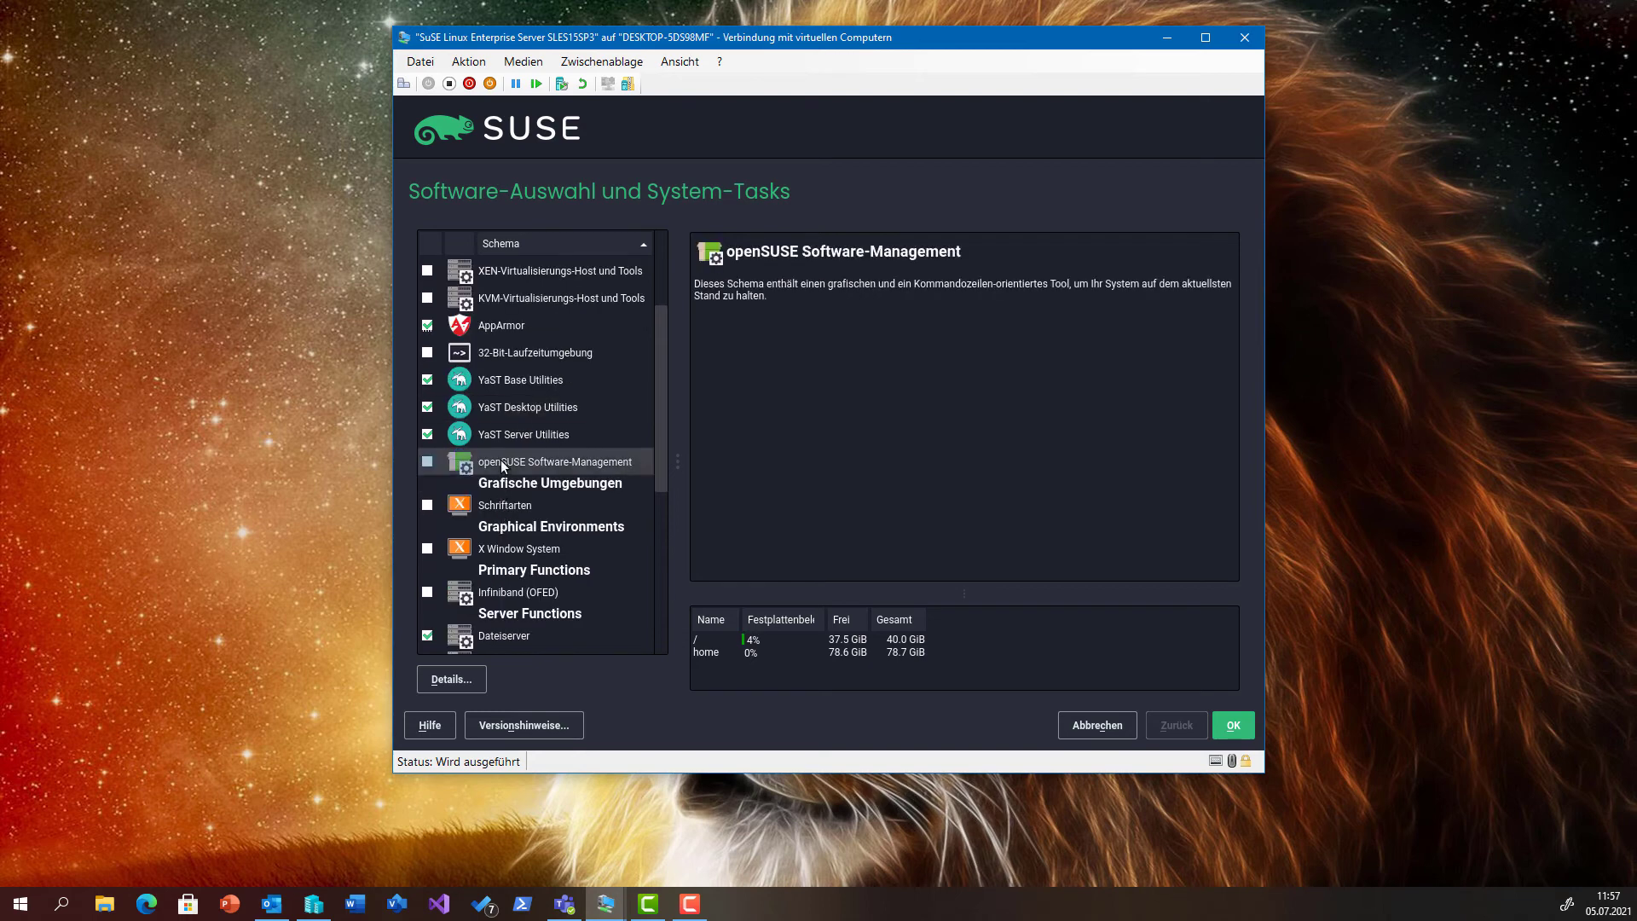
left_click(428, 461)
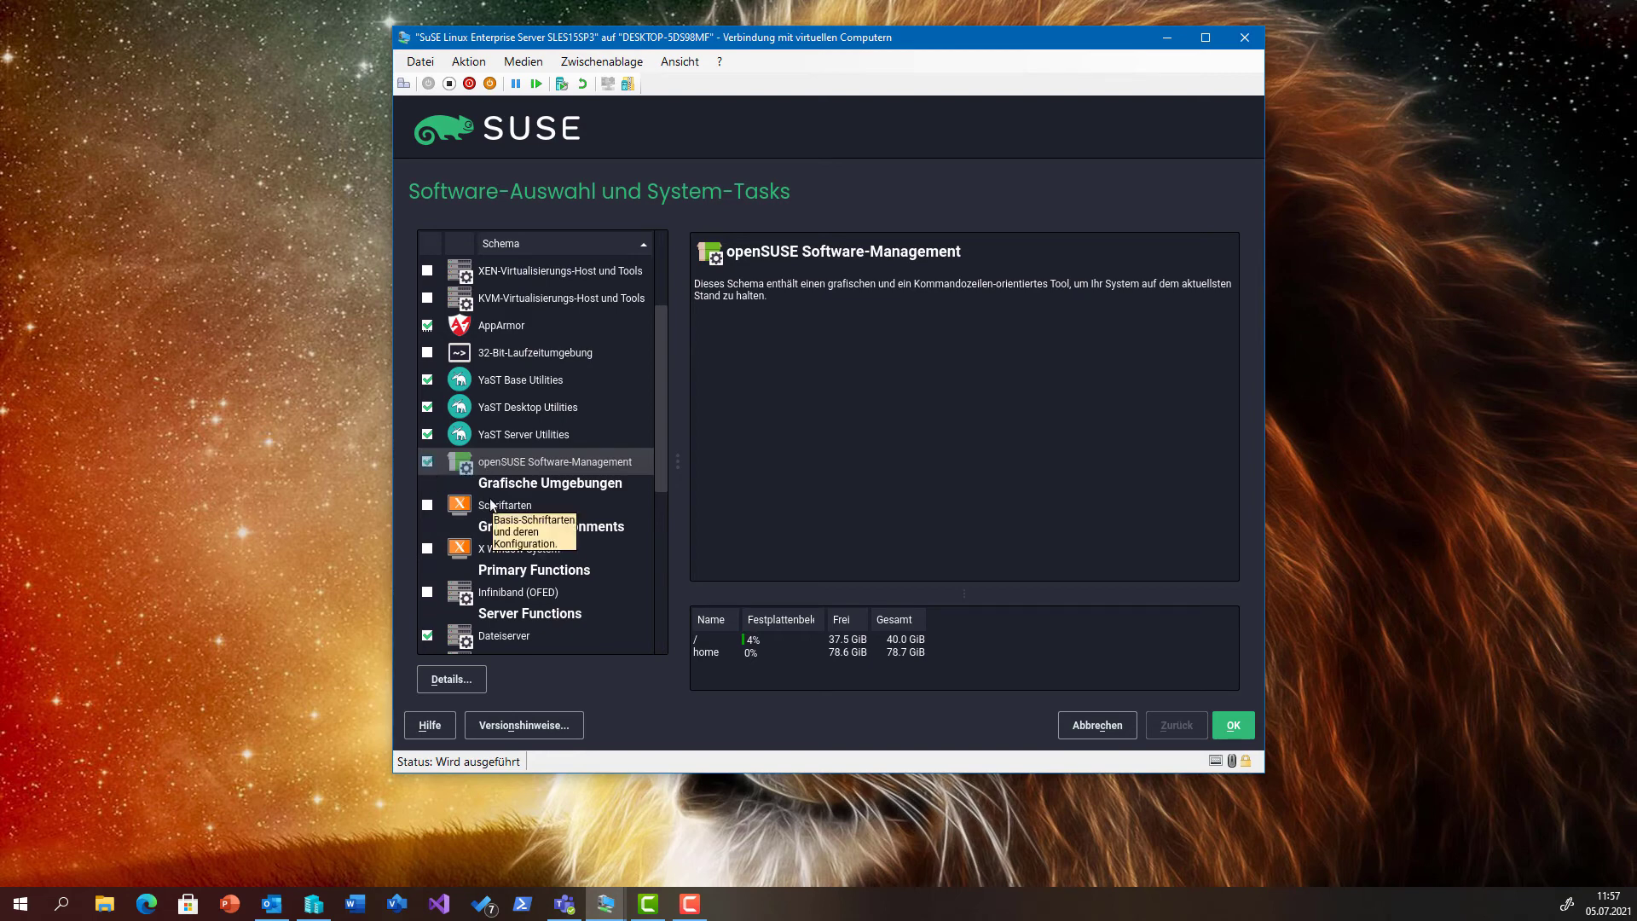
scroll(477, 507, "down", 1)
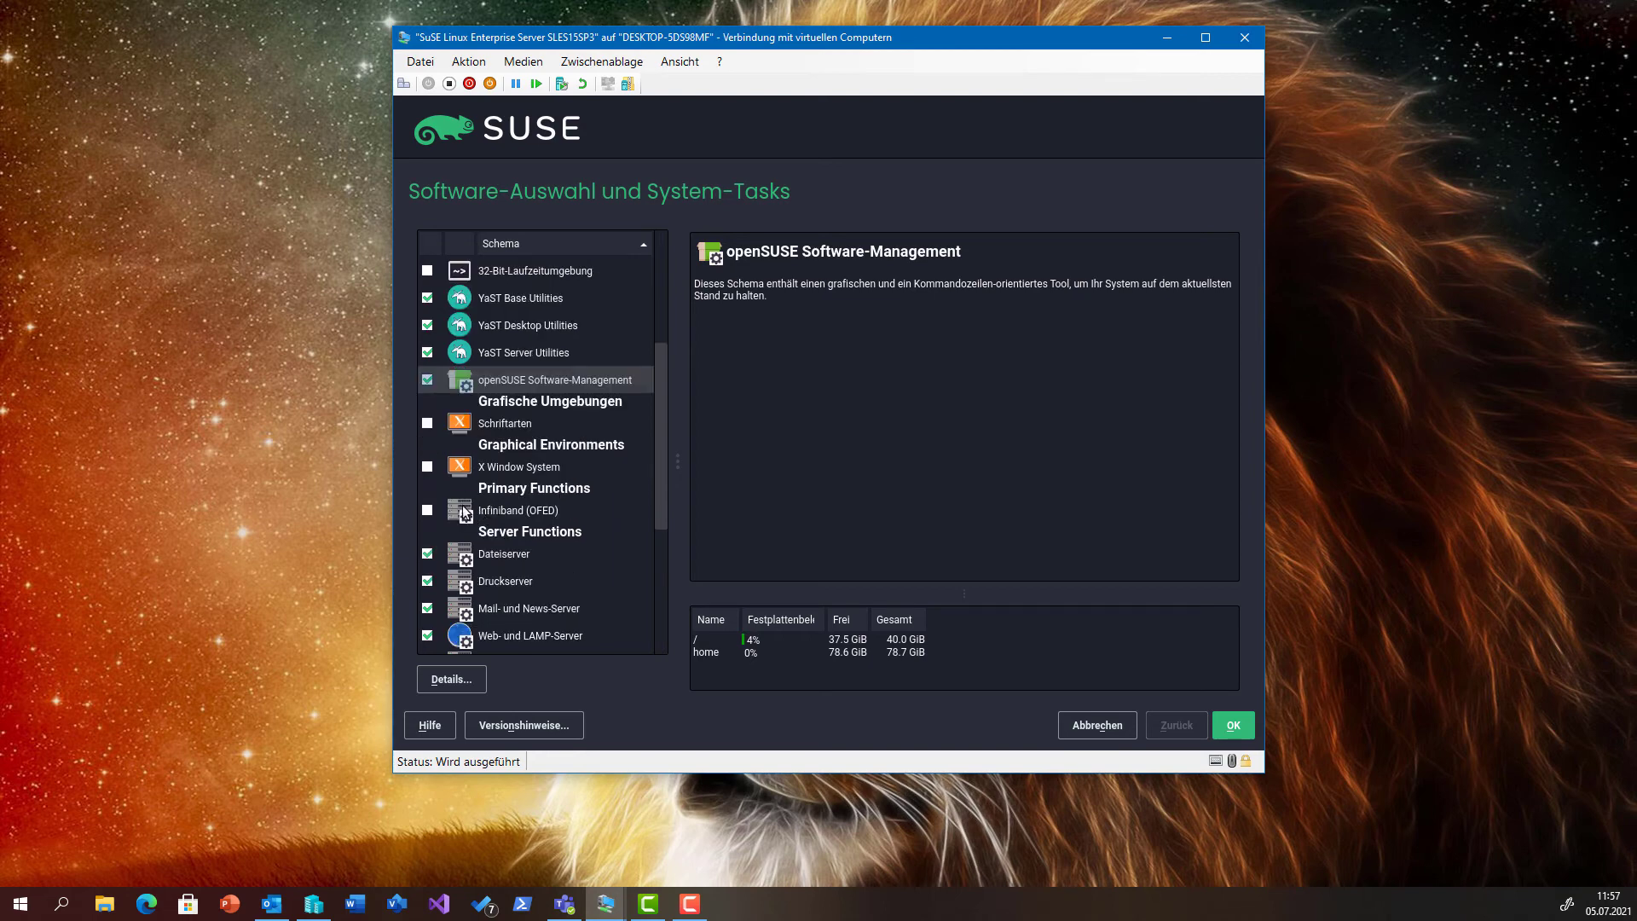
left_click(428, 466)
left_click(428, 423)
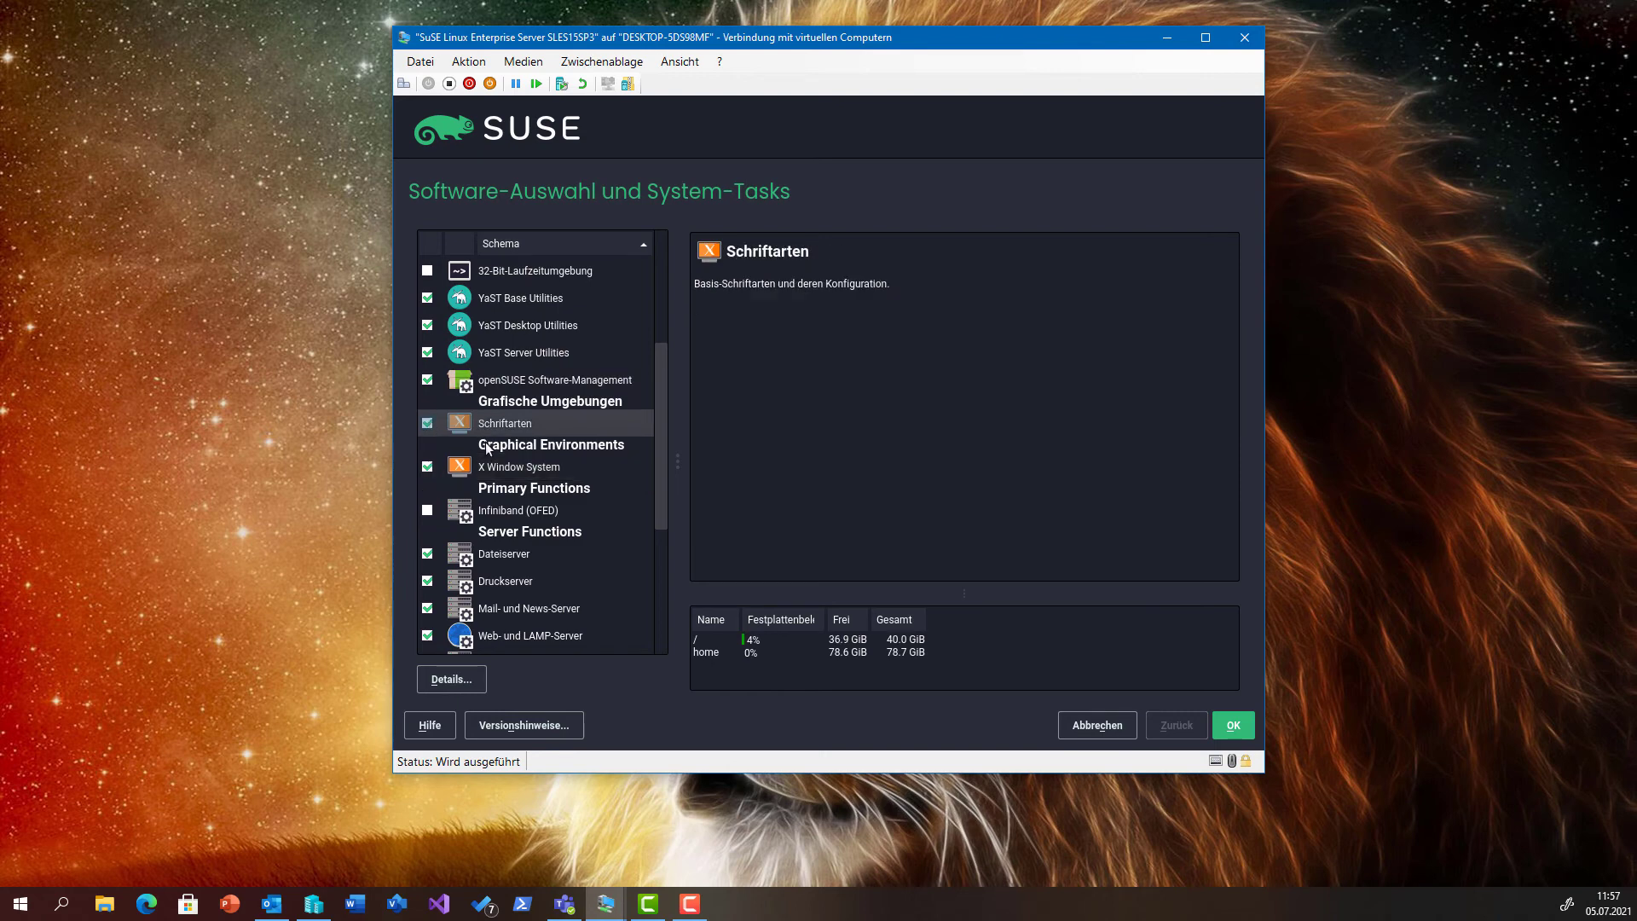
scroll(499, 472, "down", 1)
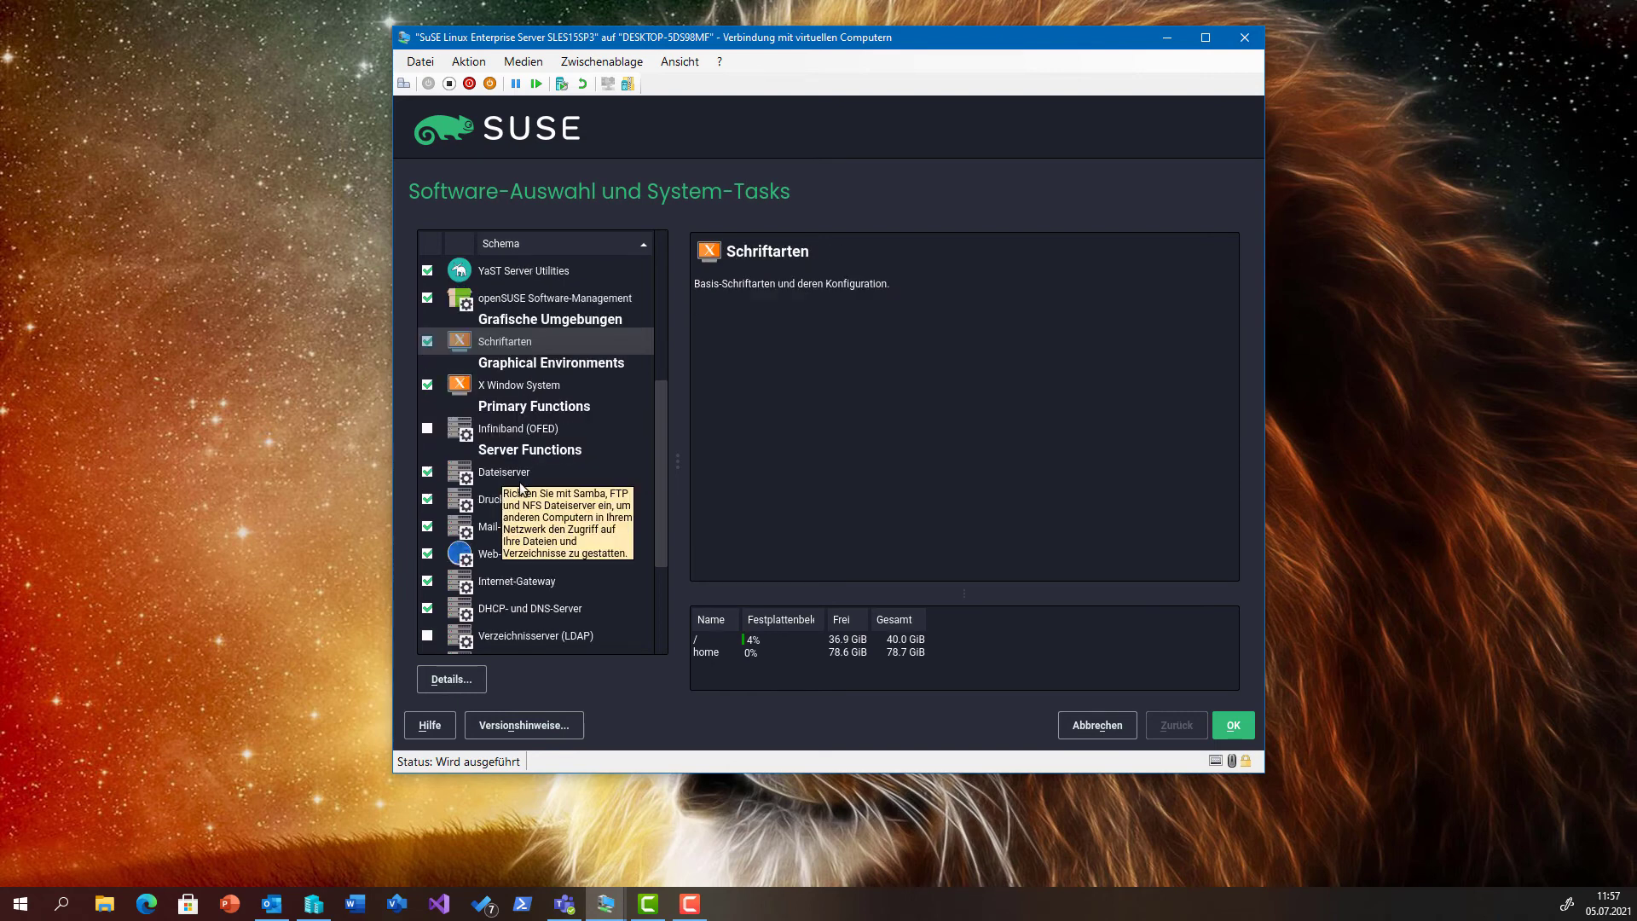
left_click(556, 433)
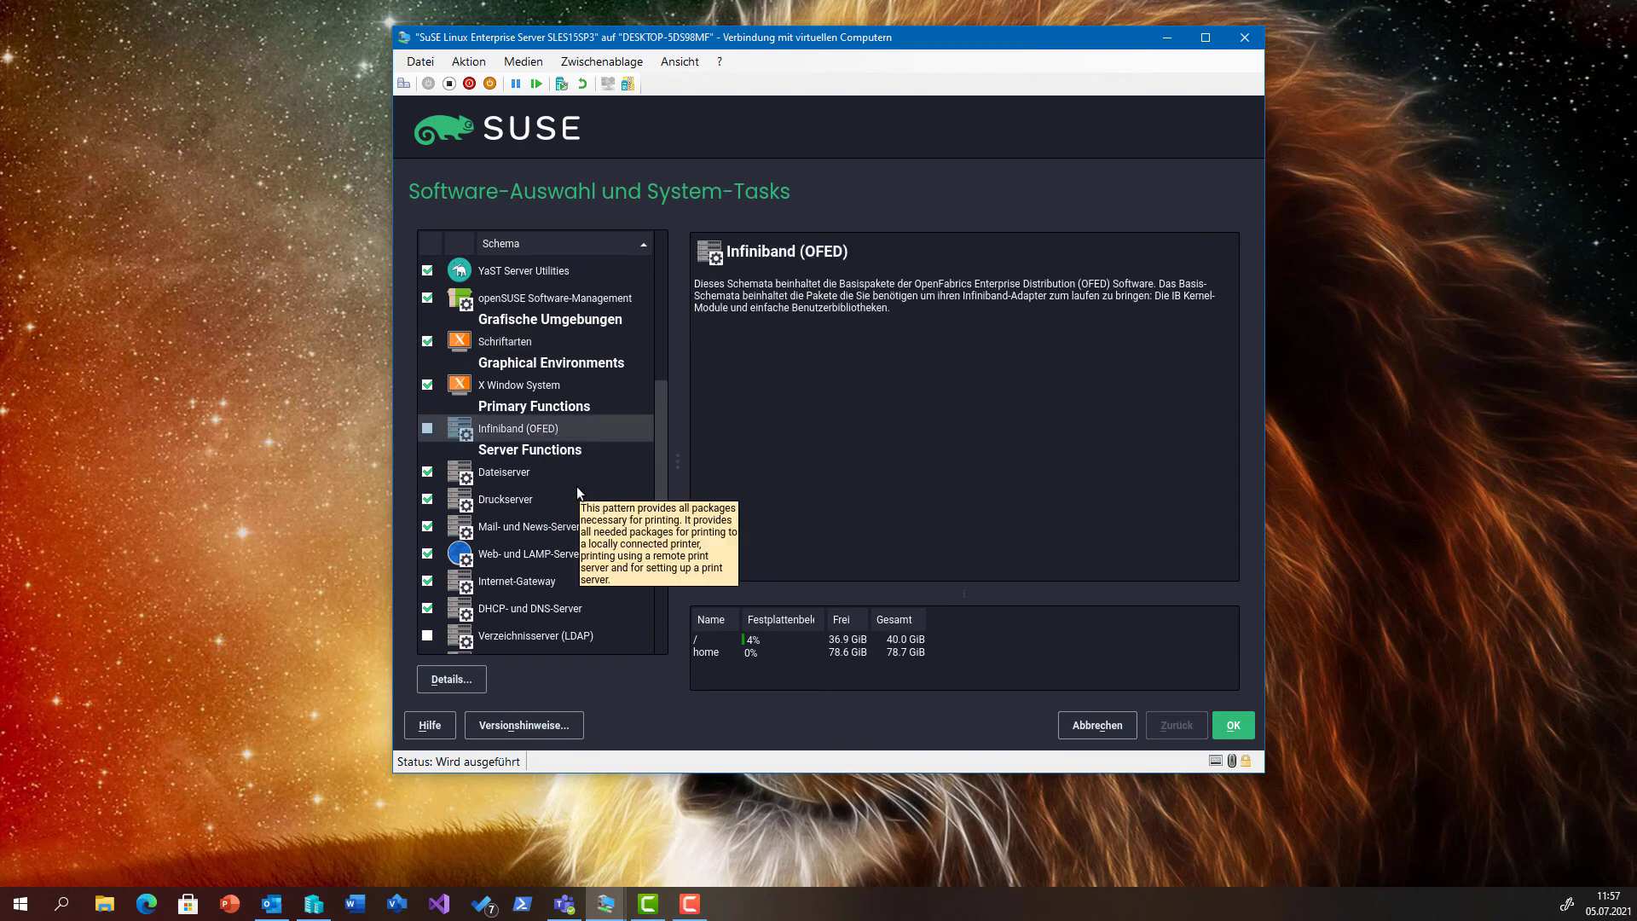
scroll(576, 493, "down", 2)
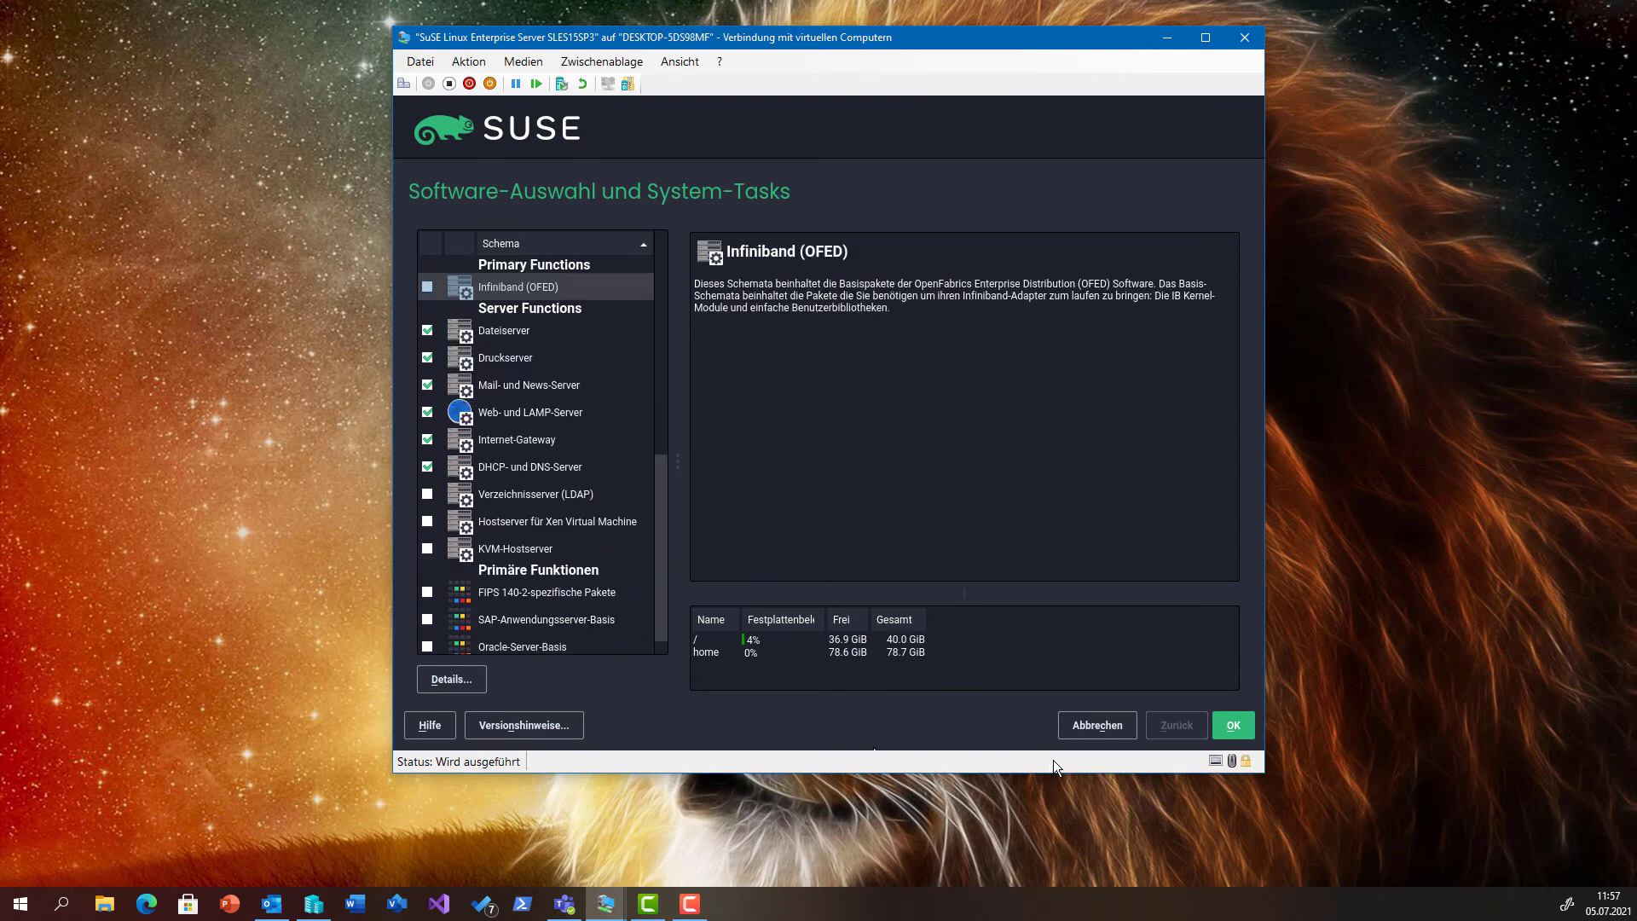
Accept the software selection, review Installationseinstellungen, and confirm installing SLES 15 SP3.
left_click(1230, 726)
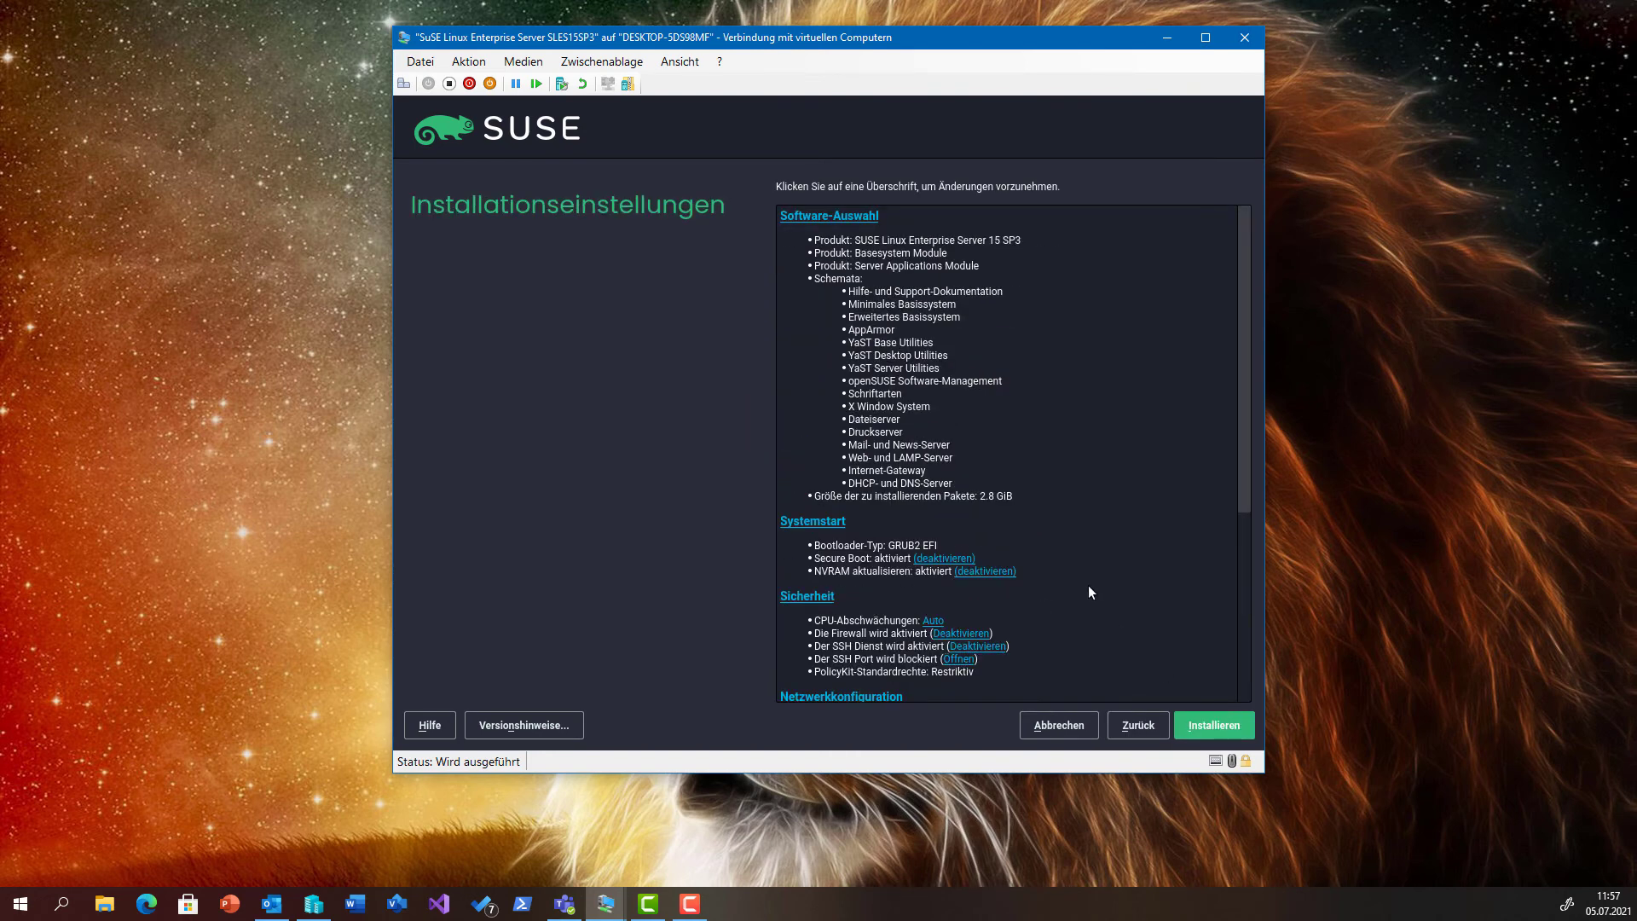
scroll(1089, 592, "down", 4)
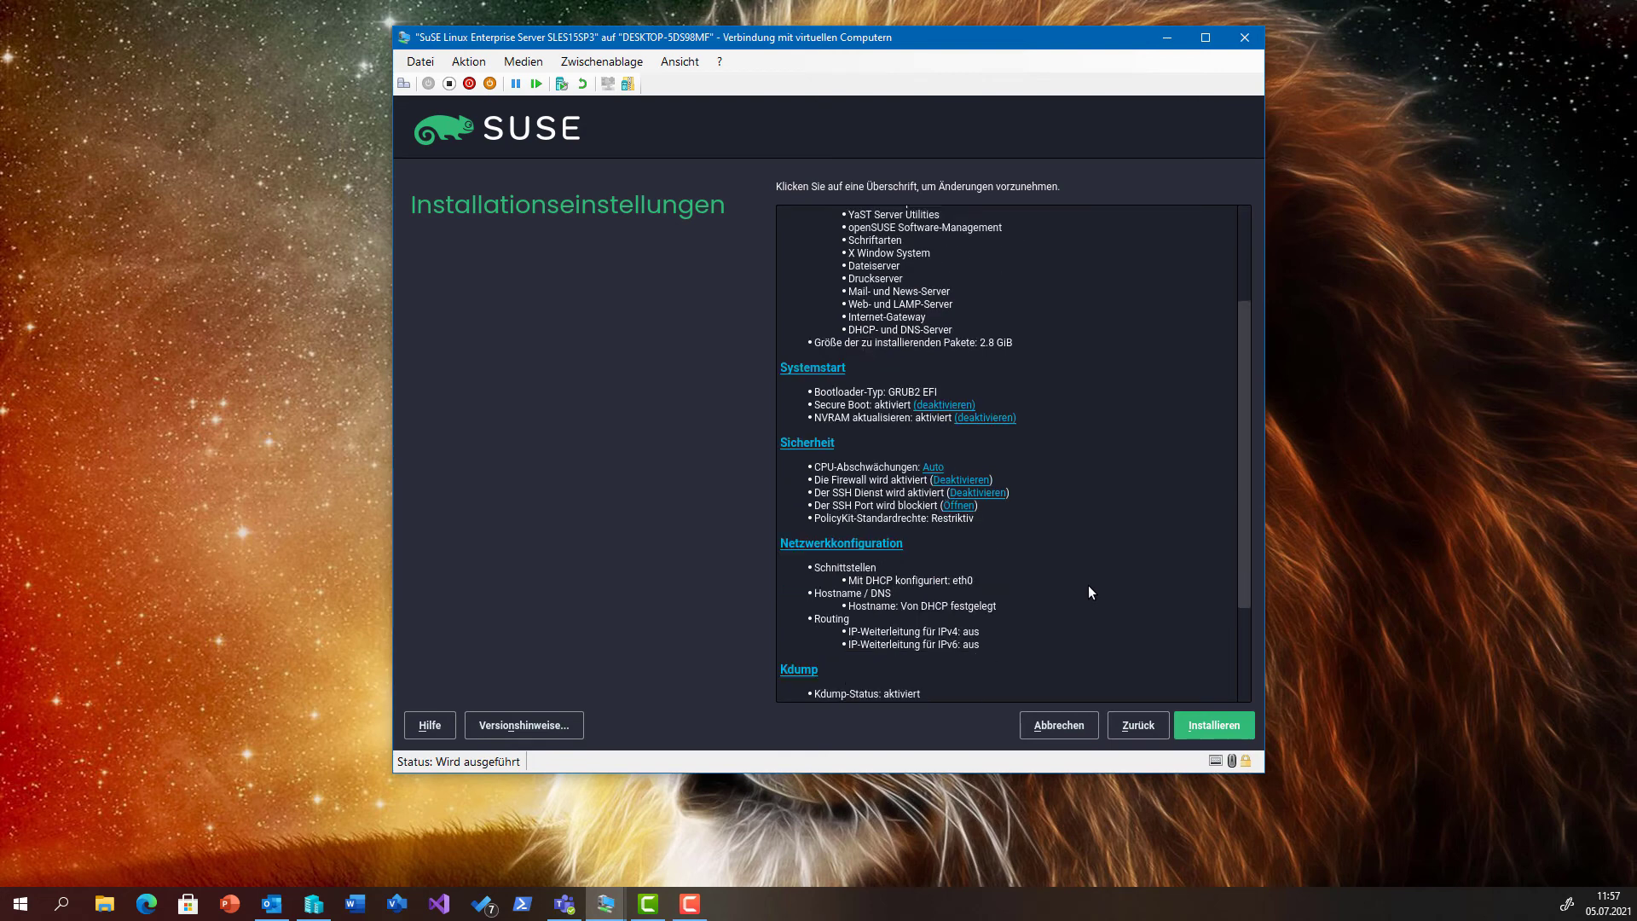
scroll(1088, 592, "down", 2)
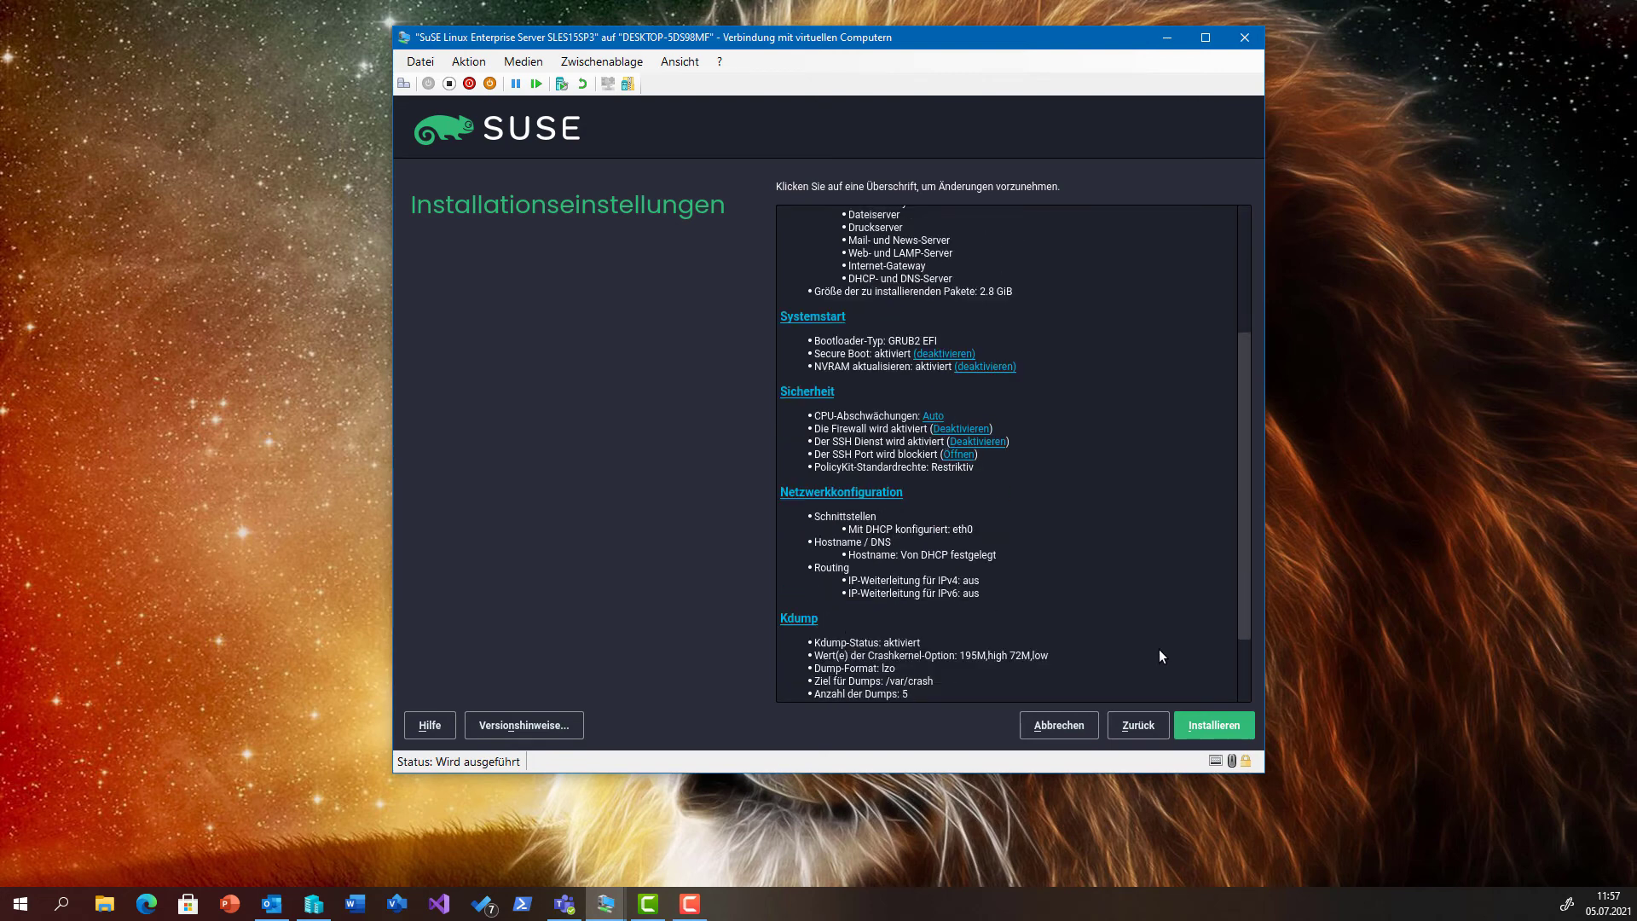
scroll(1165, 661, "down", 2)
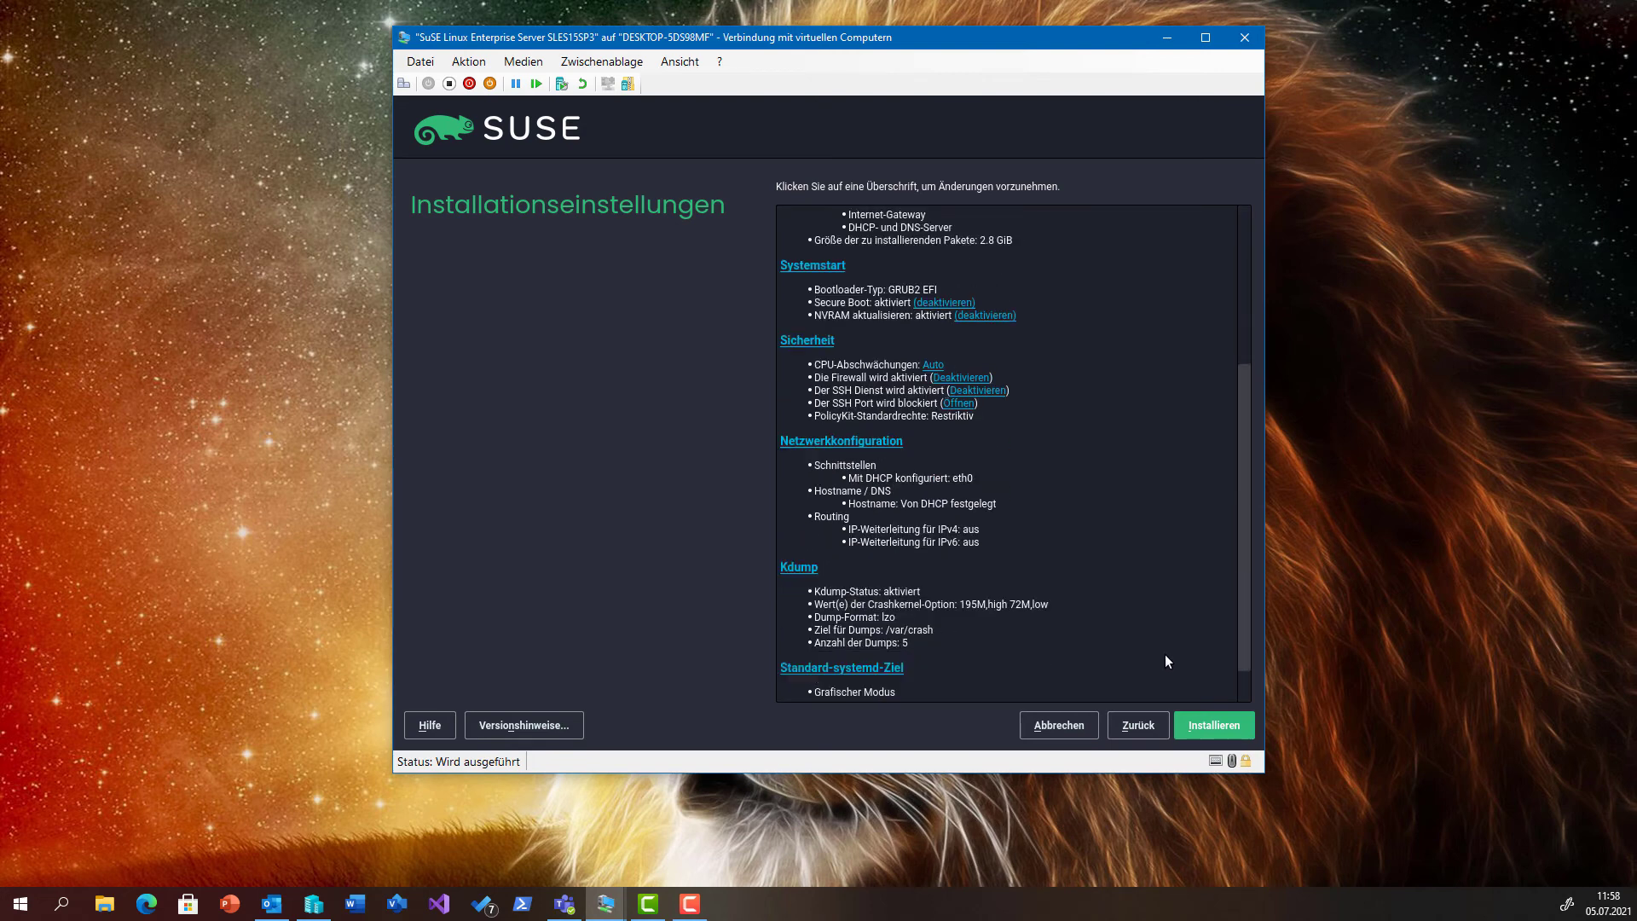
left_click(1231, 723)
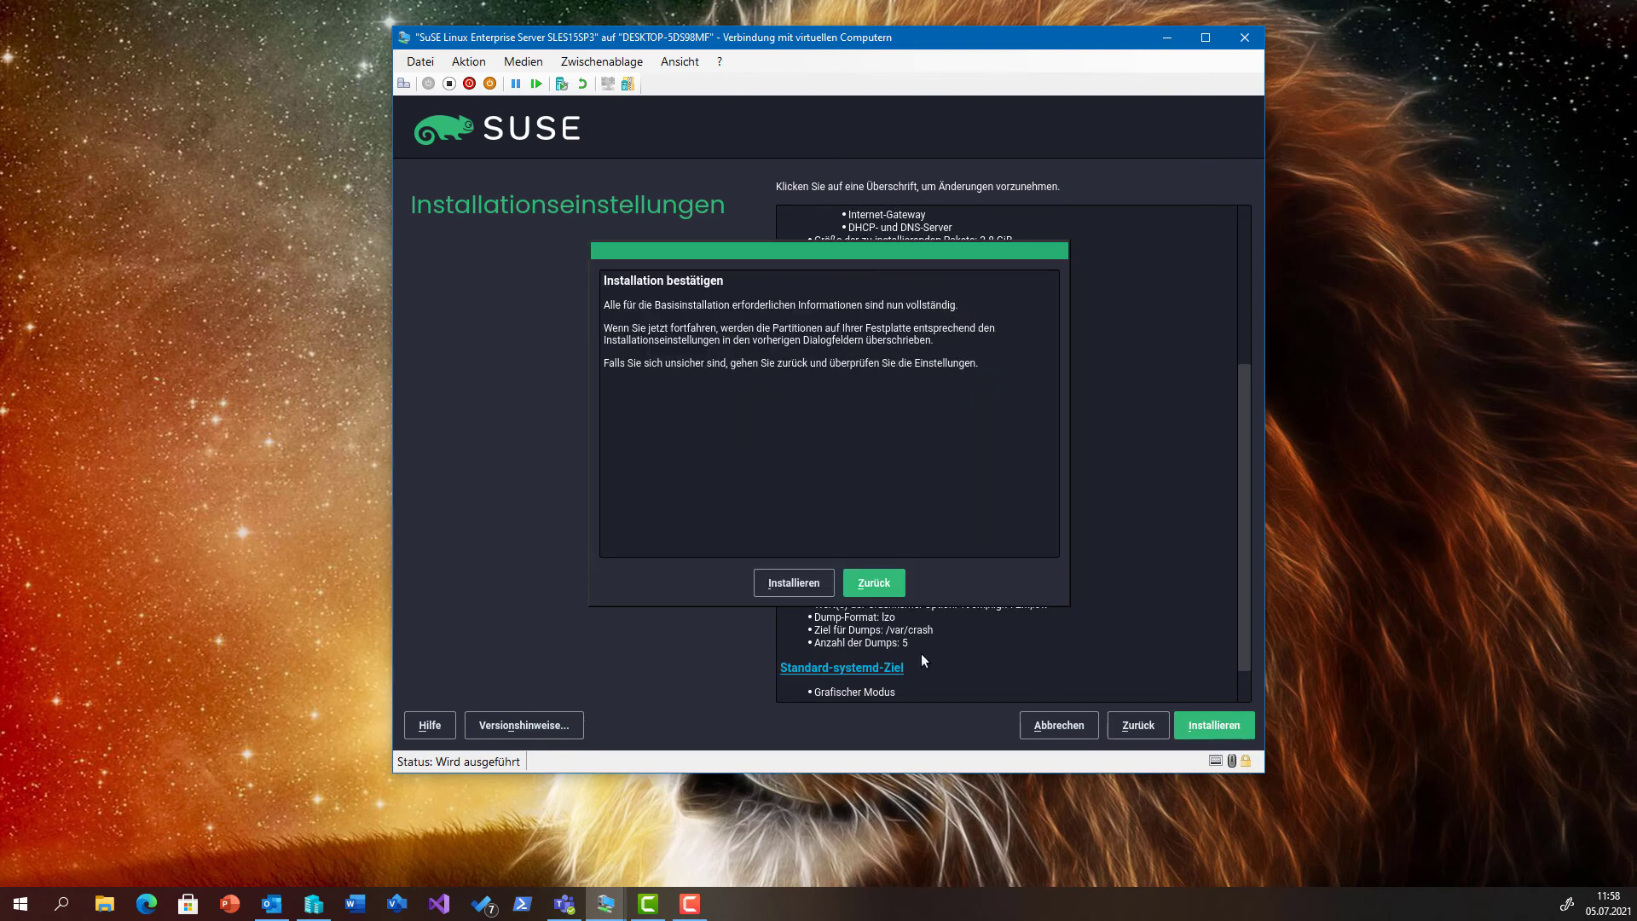
left_click(808, 587)
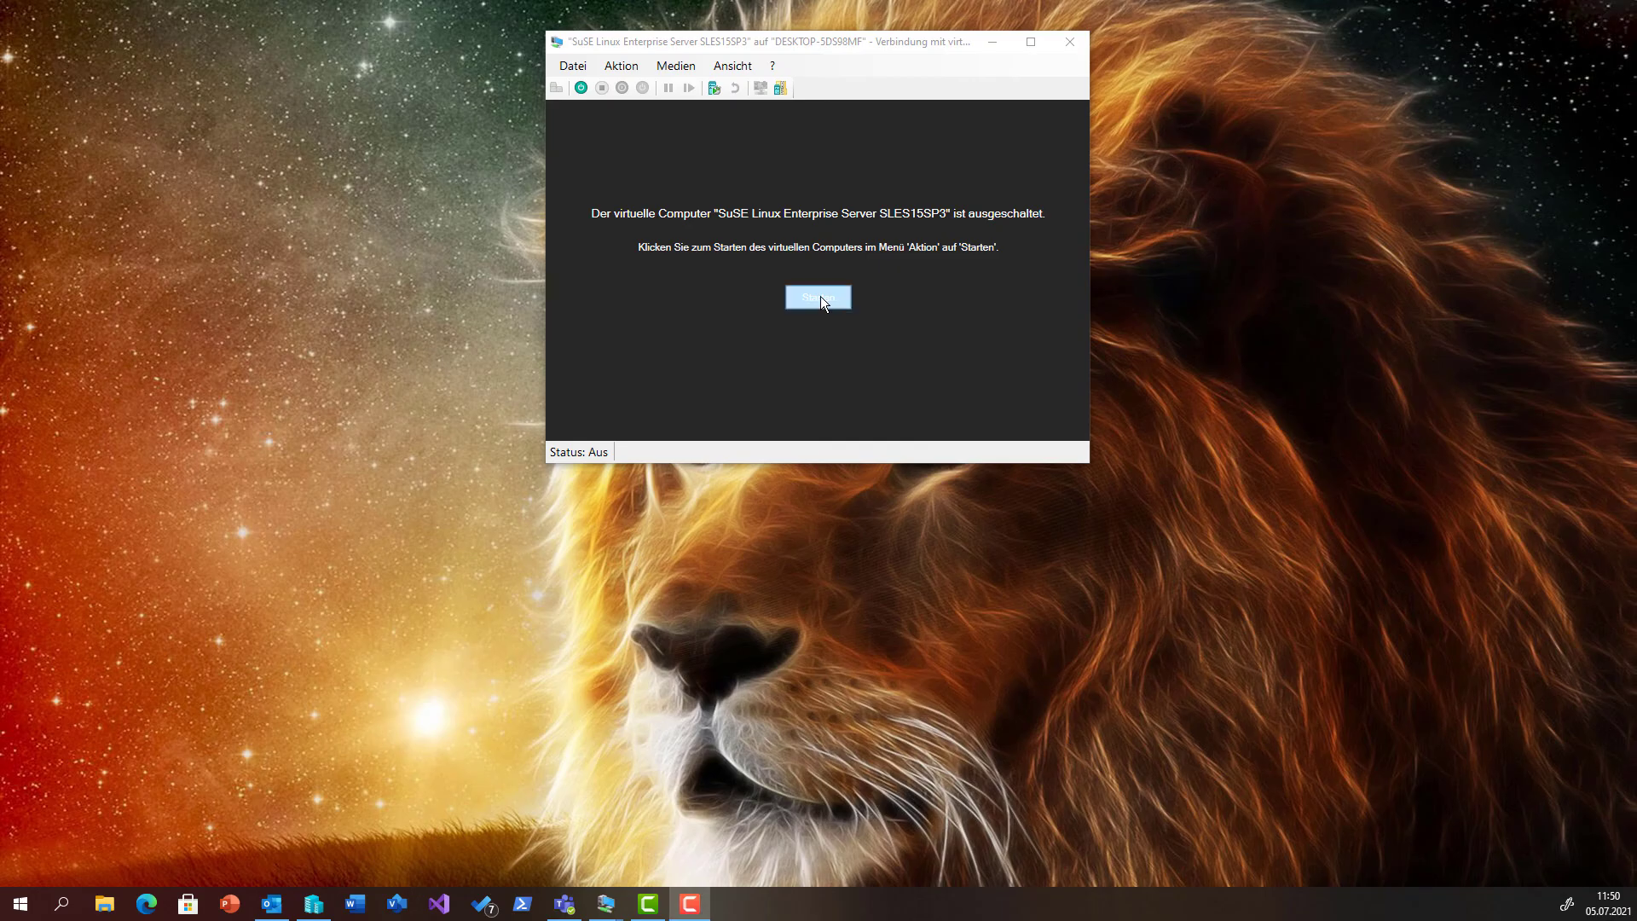
Start the SLES15SP3 VM, restart it, then turn it off after it boots to PXE over IPv4.
left_click(820, 297)
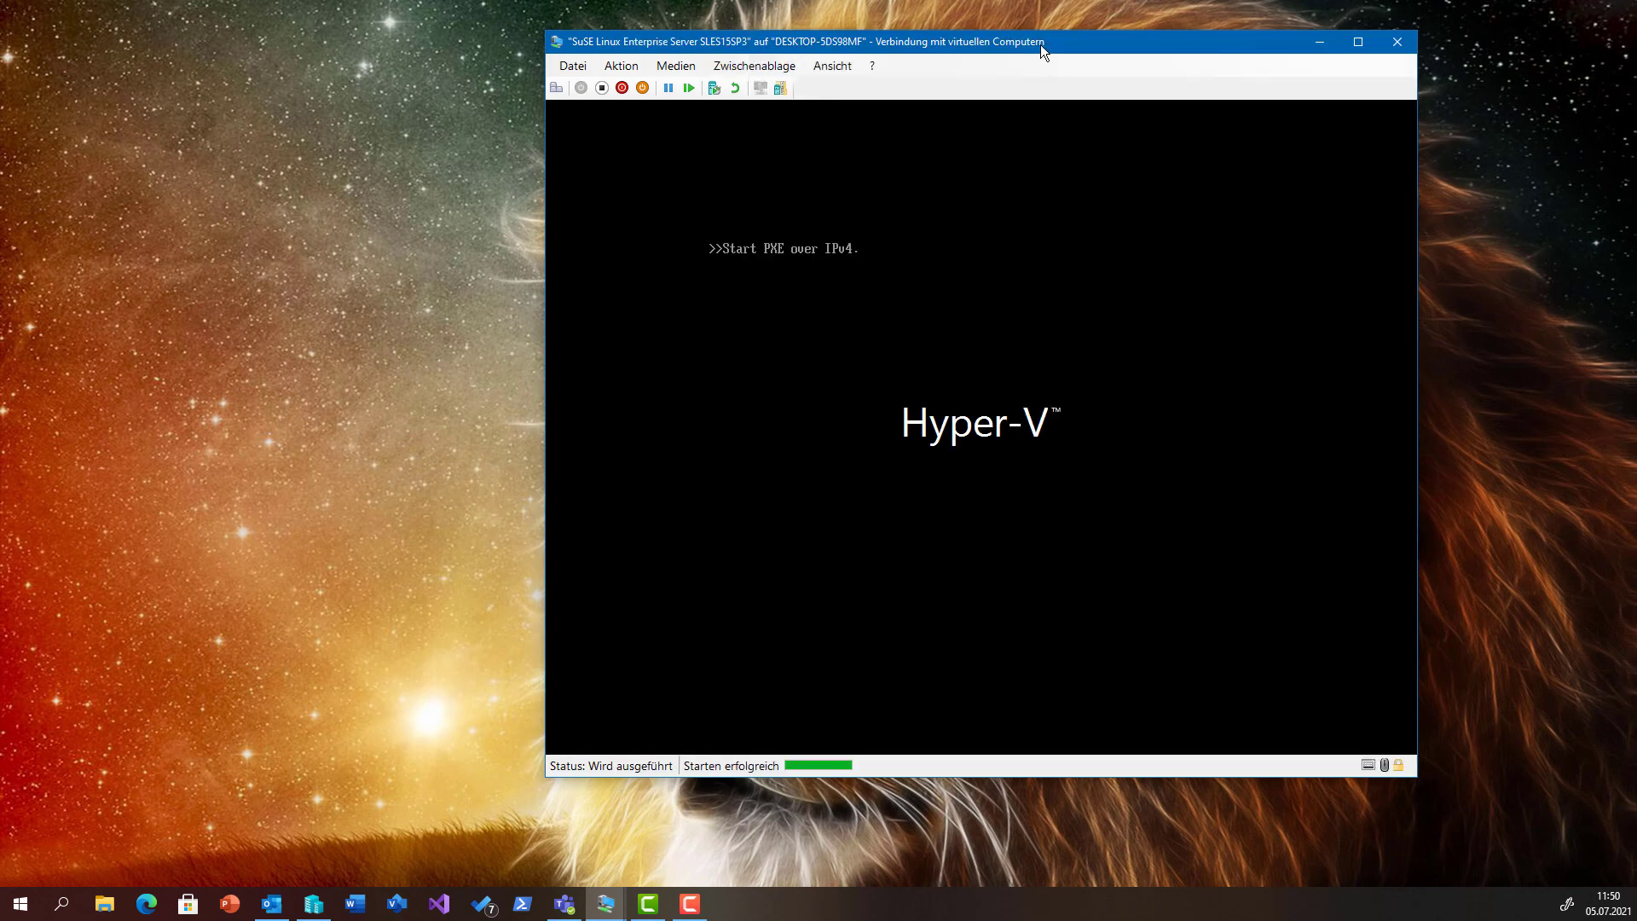
left_click_drag(1040, 45, 888, 42)
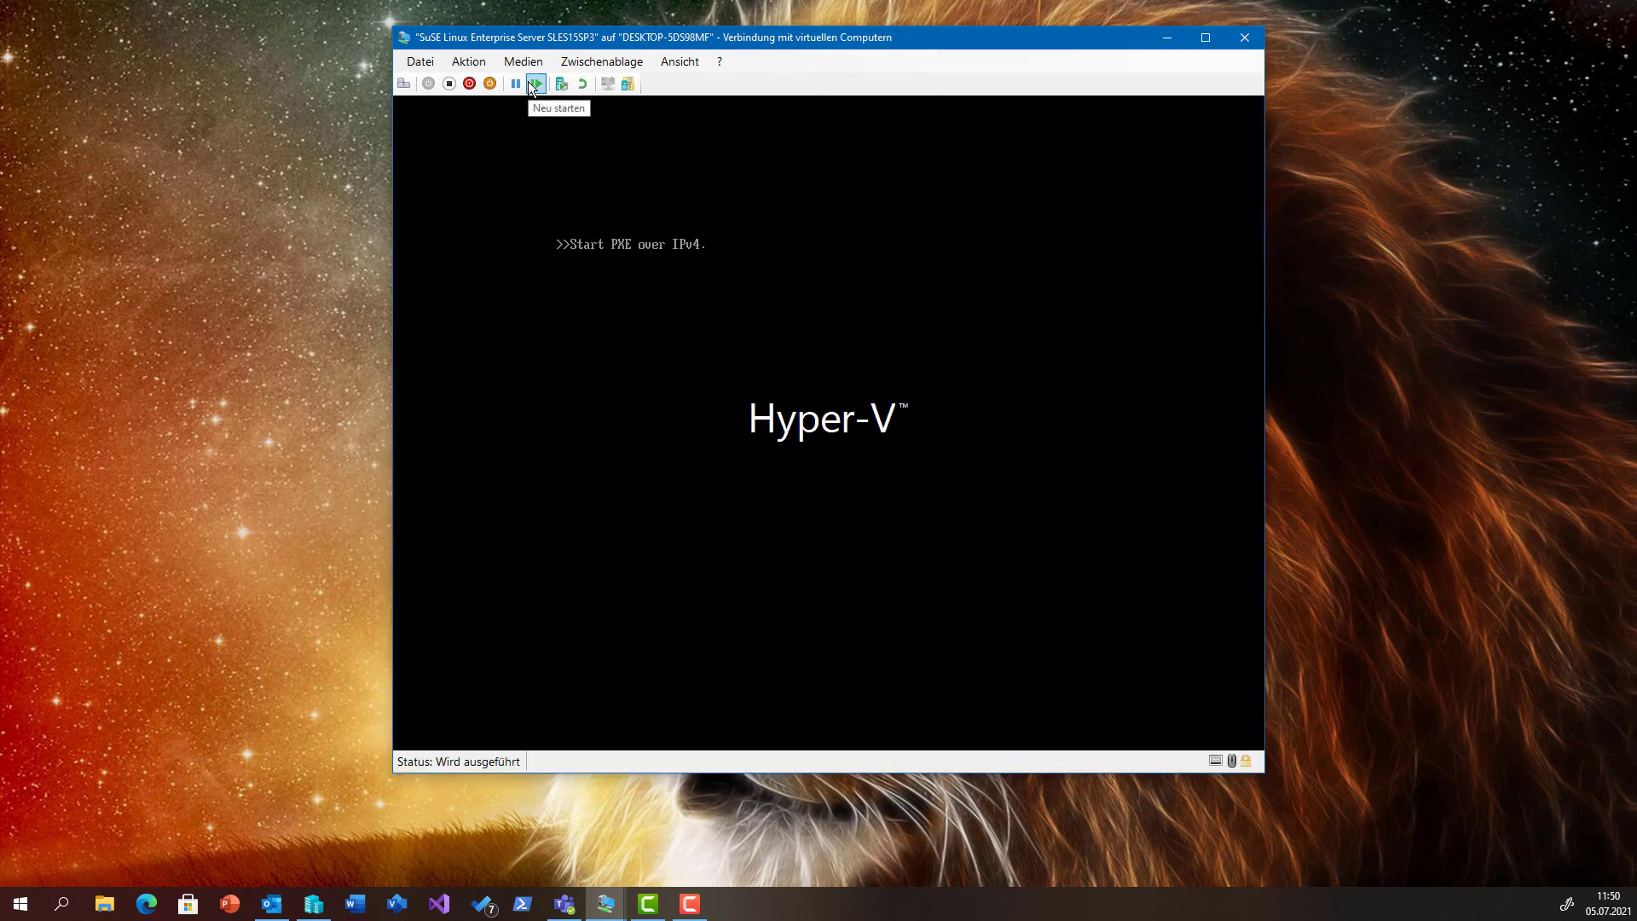
left_click(529, 80)
left_click(447, 85)
left_click(823, 446)
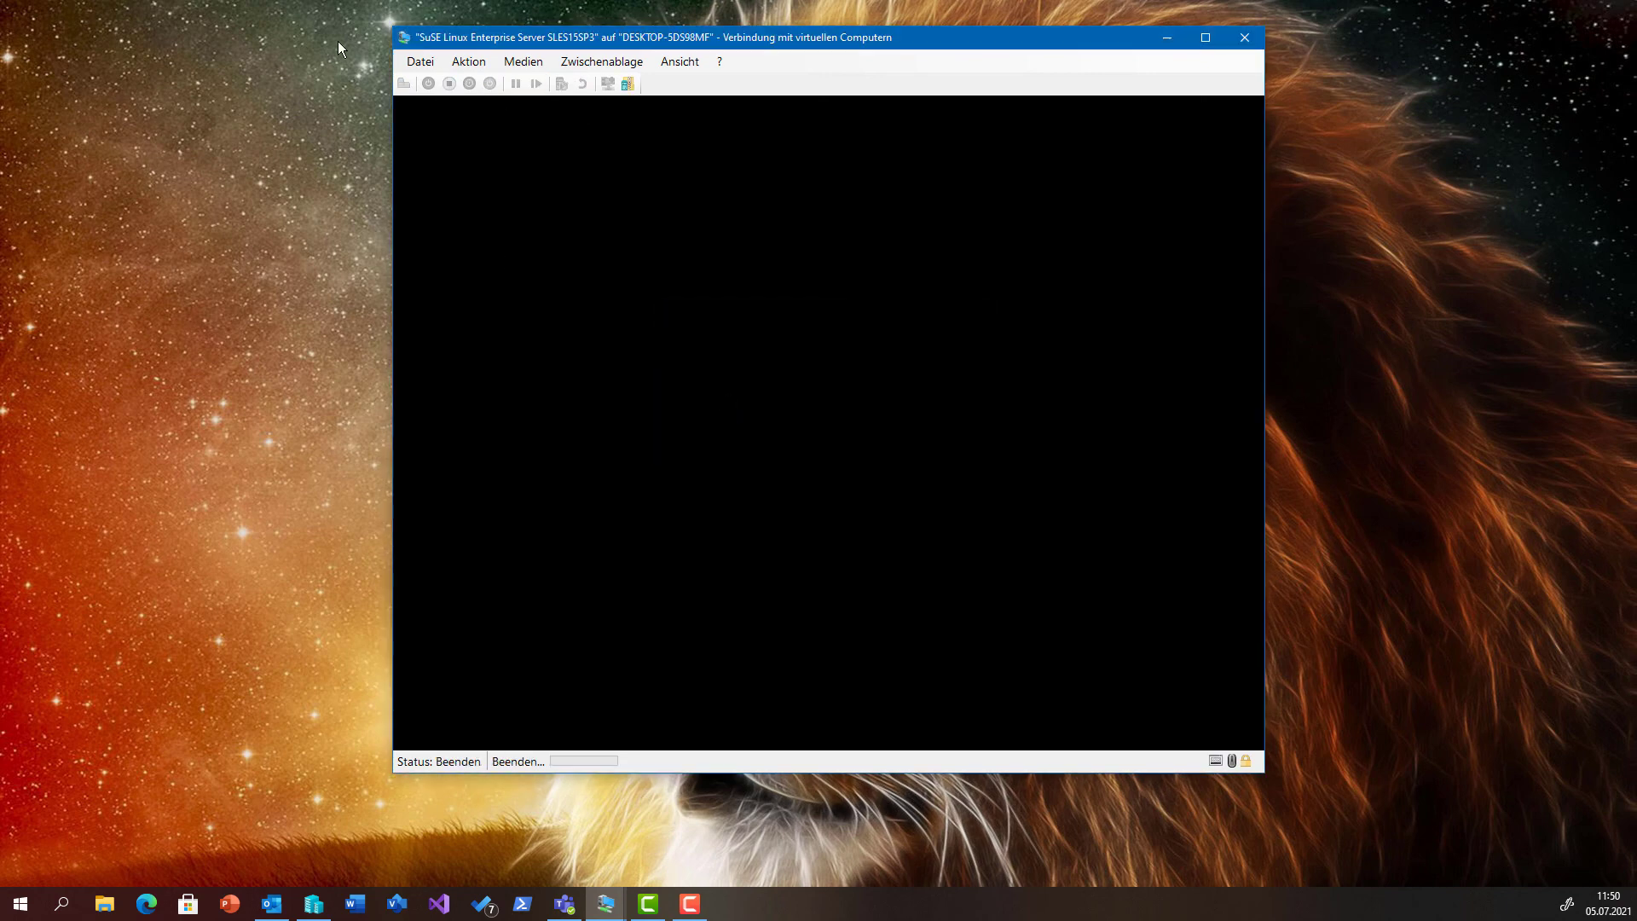
Confirm the SLES15SP3 firmware Startreihenfolge begins with the DVD drive, close the settings with OK, and start the VM.
left_click(420, 61)
left_click(454, 77)
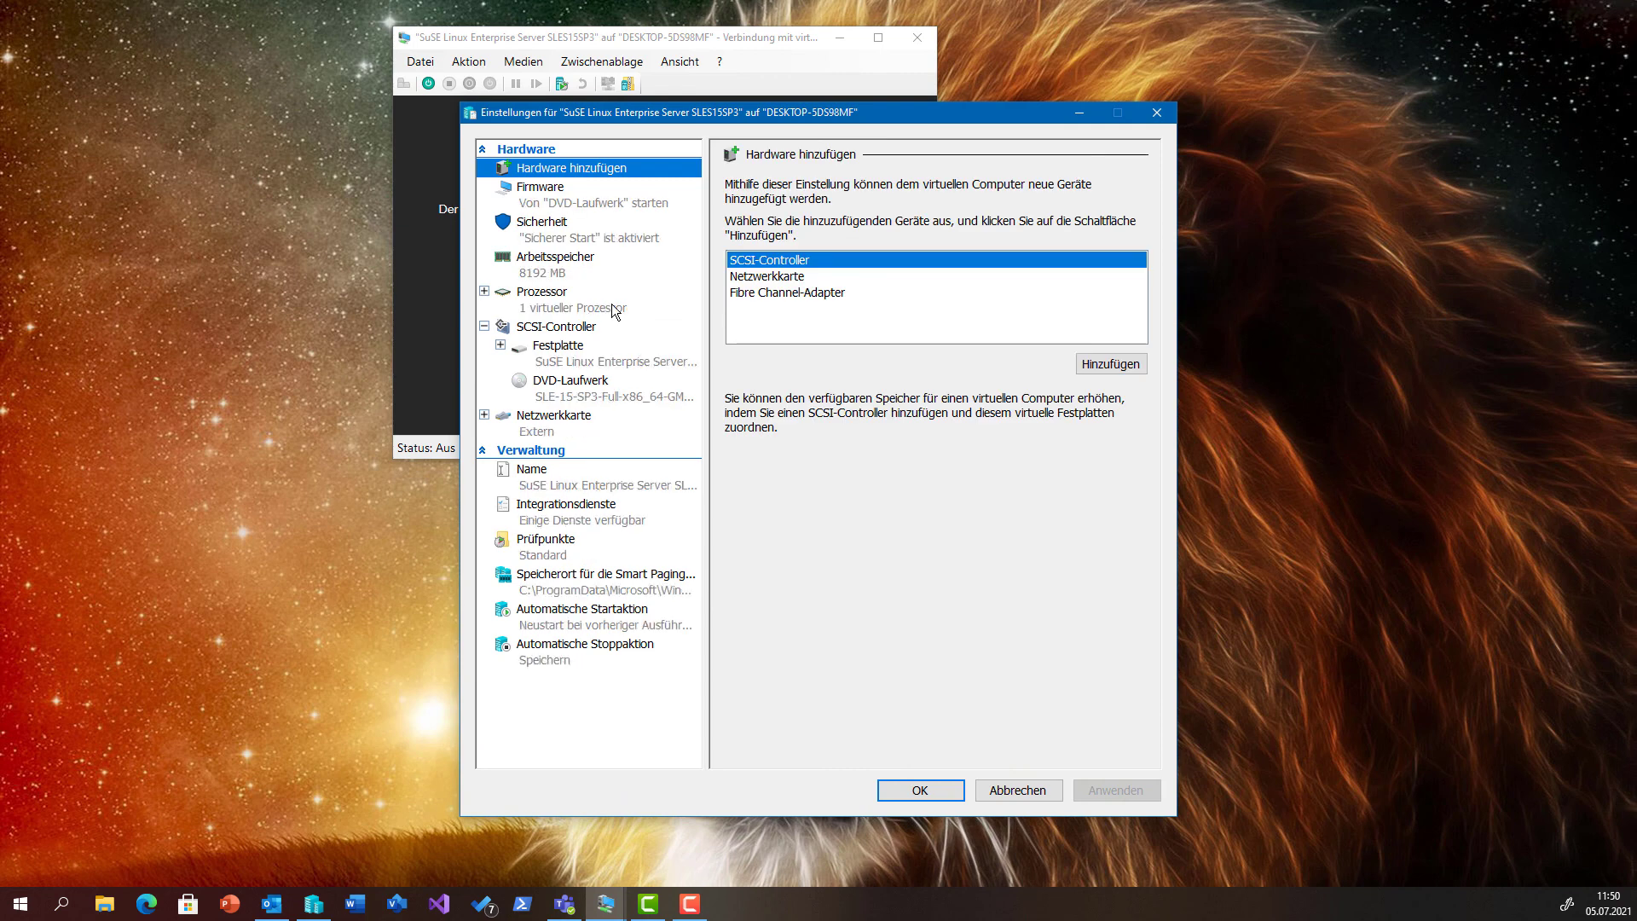
left_click(563, 204)
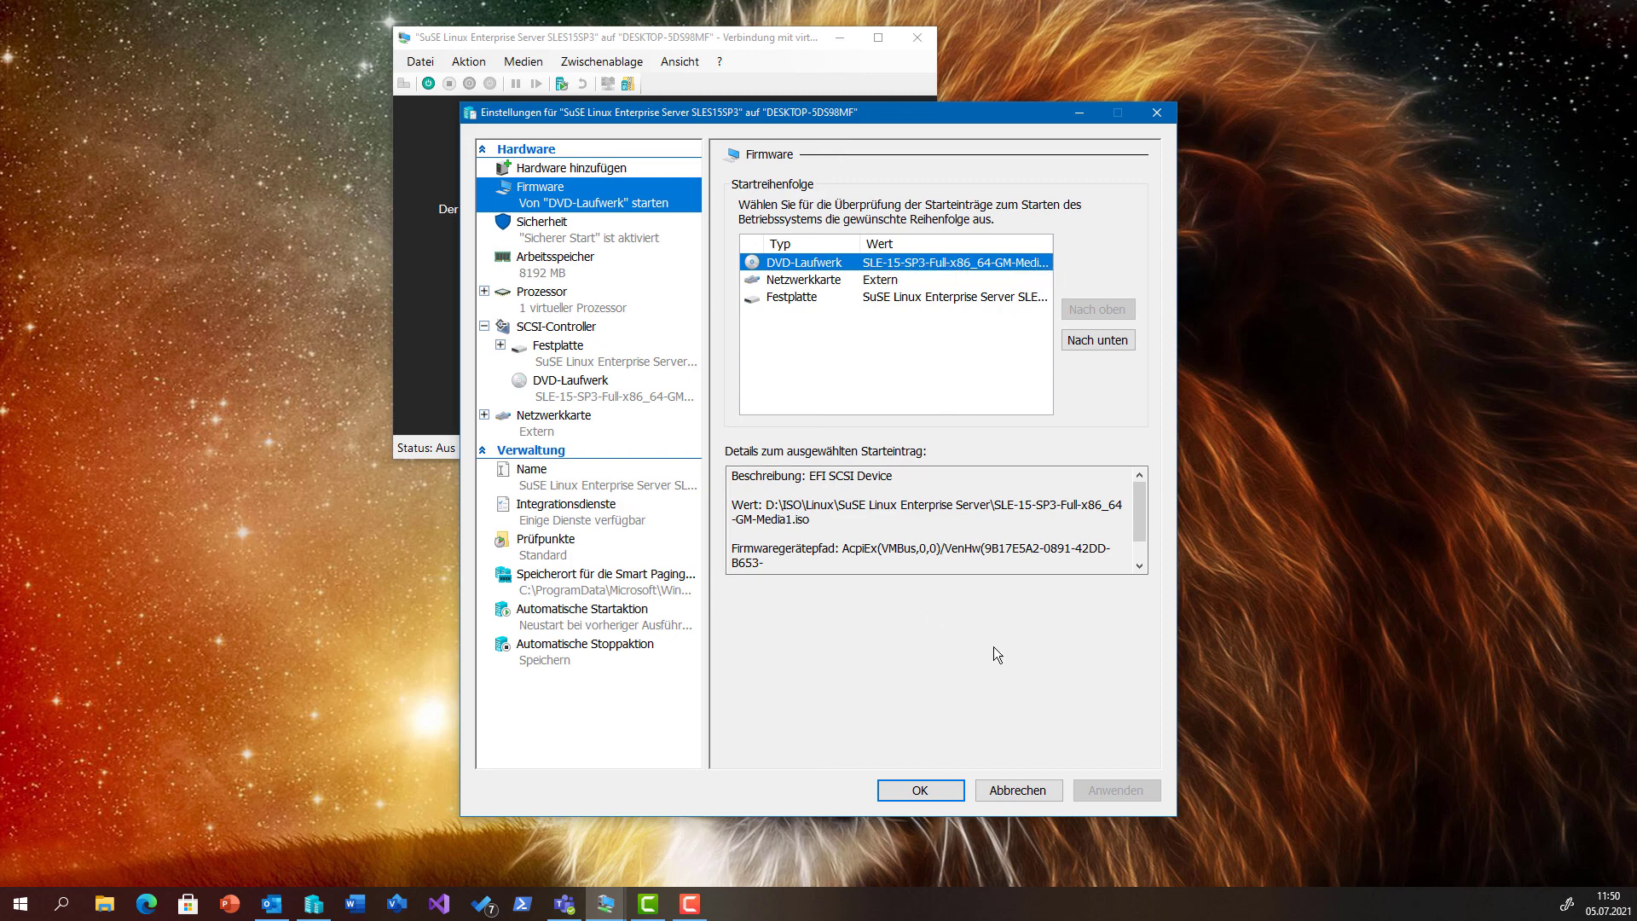
left_click(920, 789)
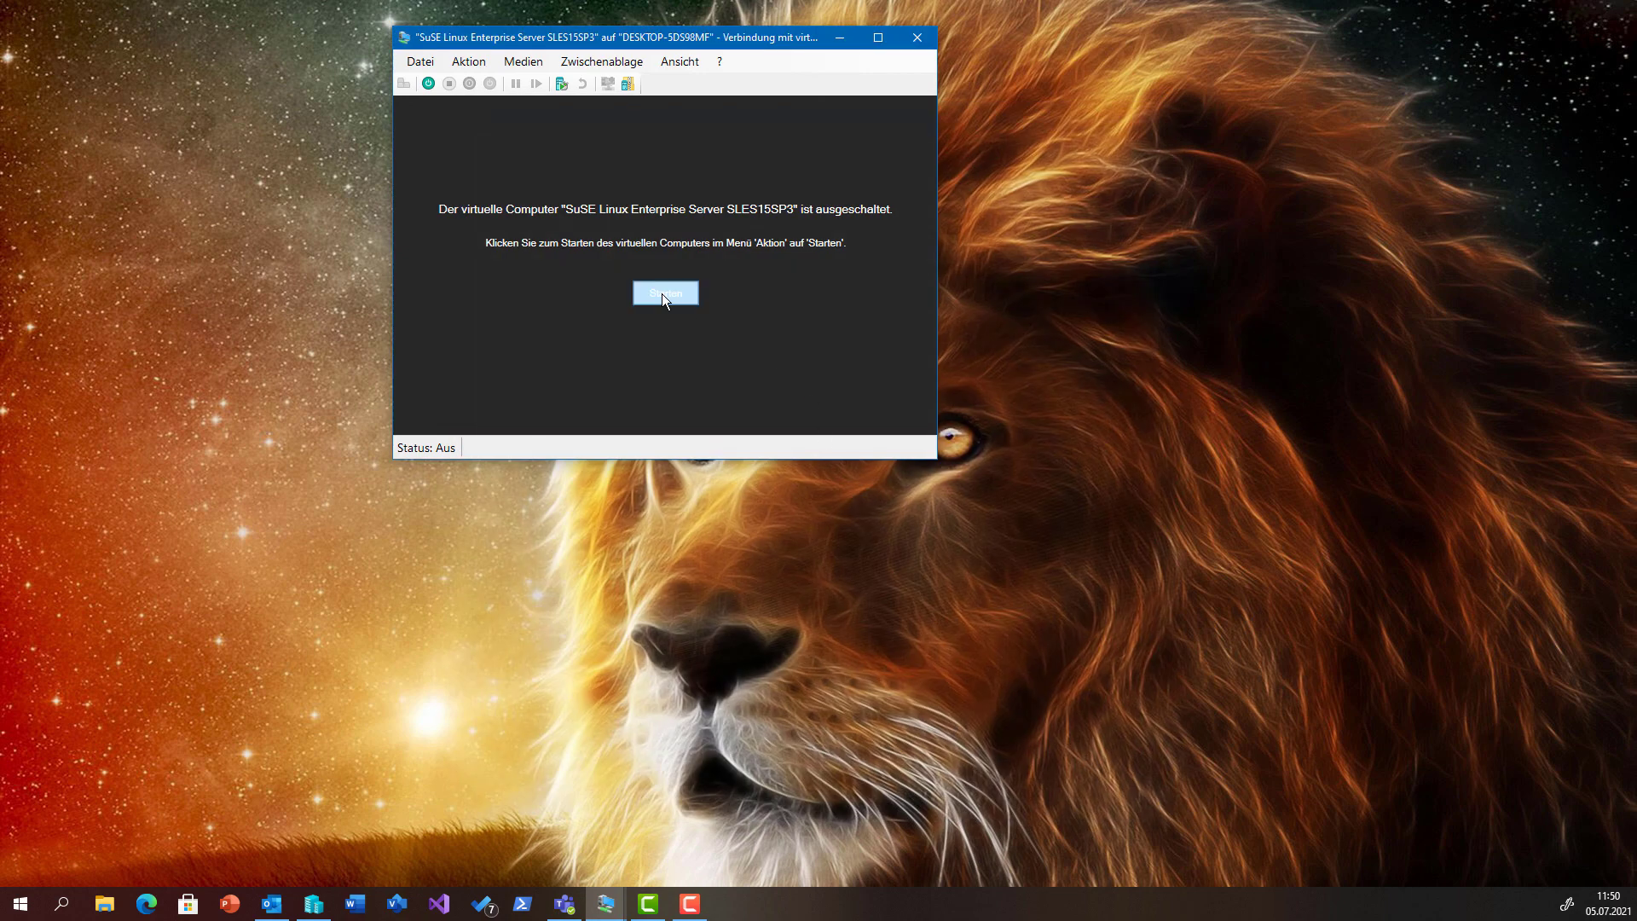
left_click(664, 294)
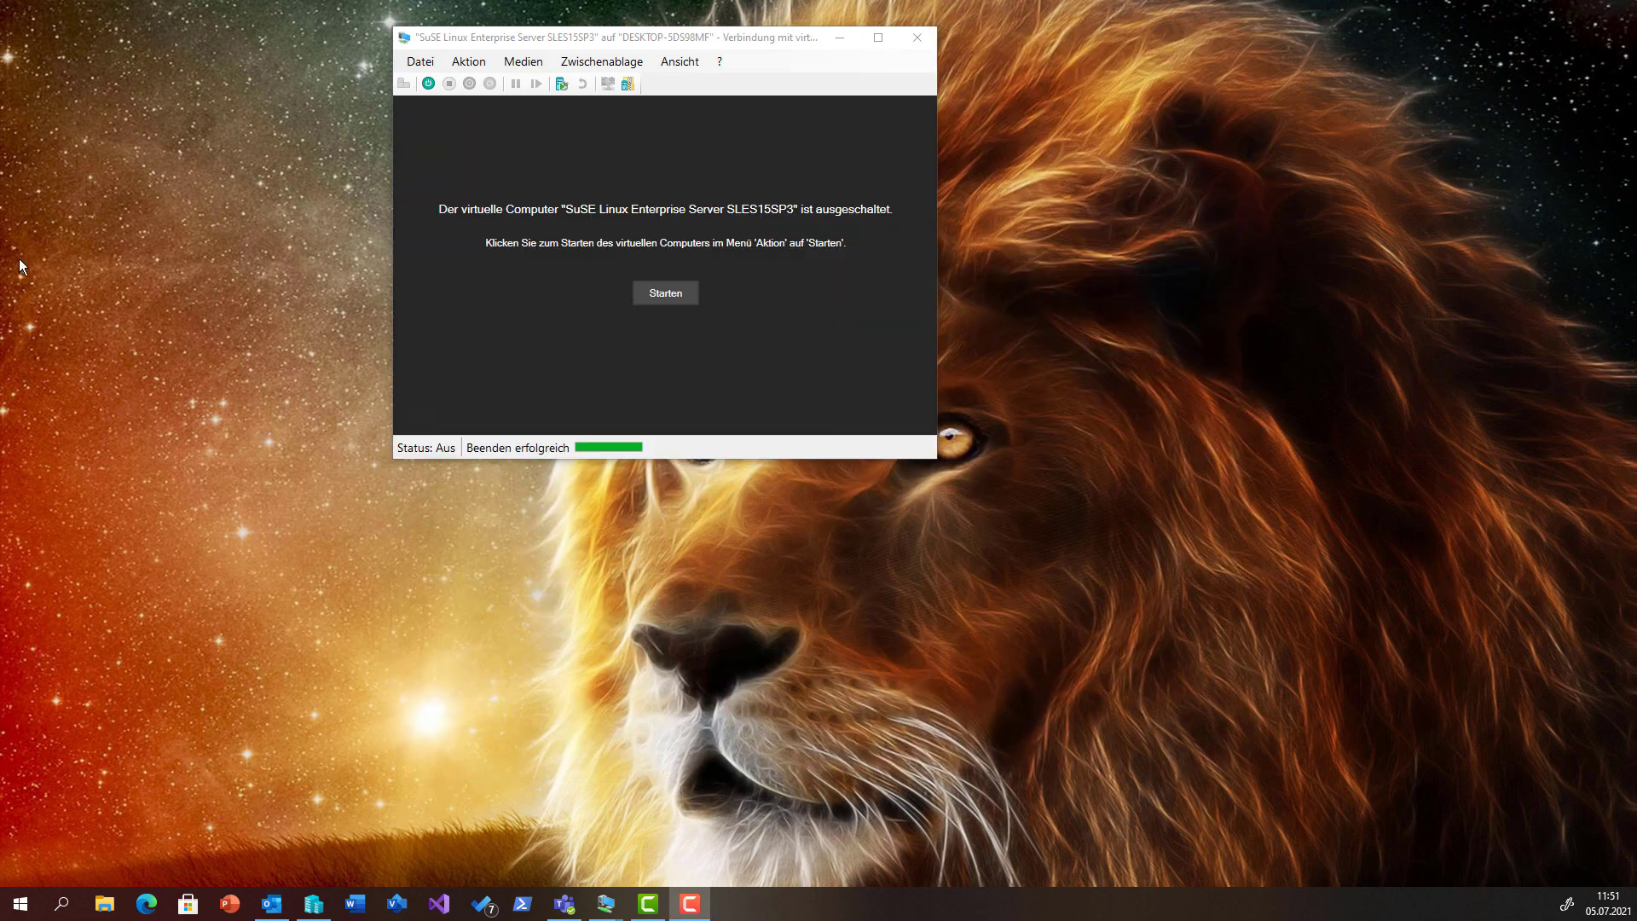
Clear 'Sicheren Start aktivieren' under Sicherheit for SLES15SP3, save with OK, and start the VM.
left_click(419, 63)
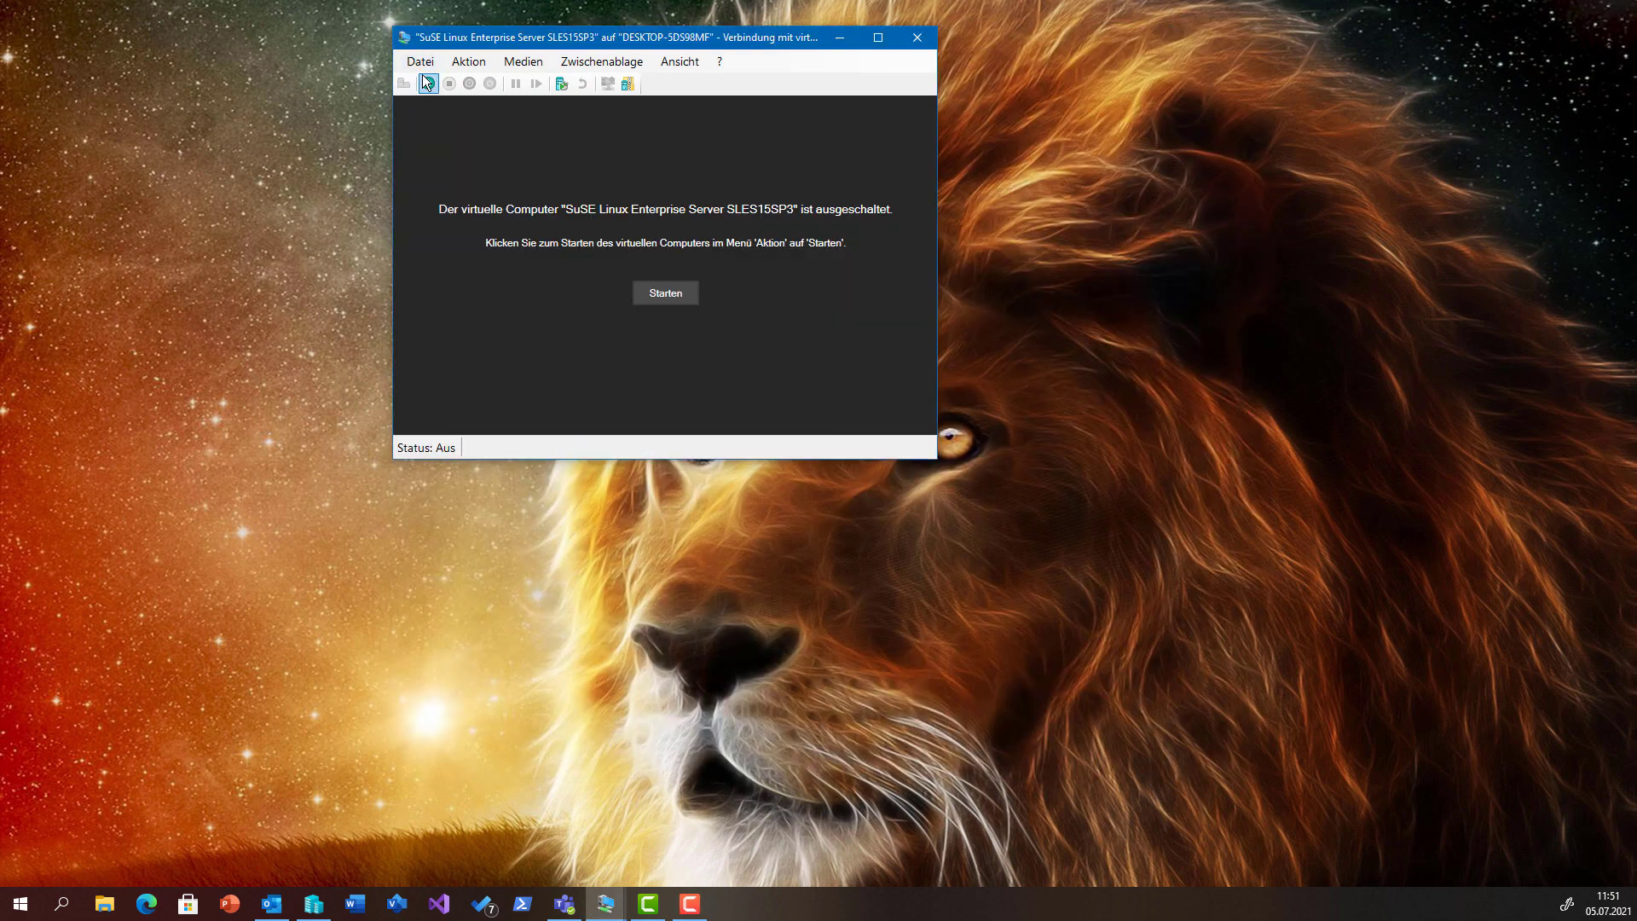
left_click(419, 63)
left_click(429, 83)
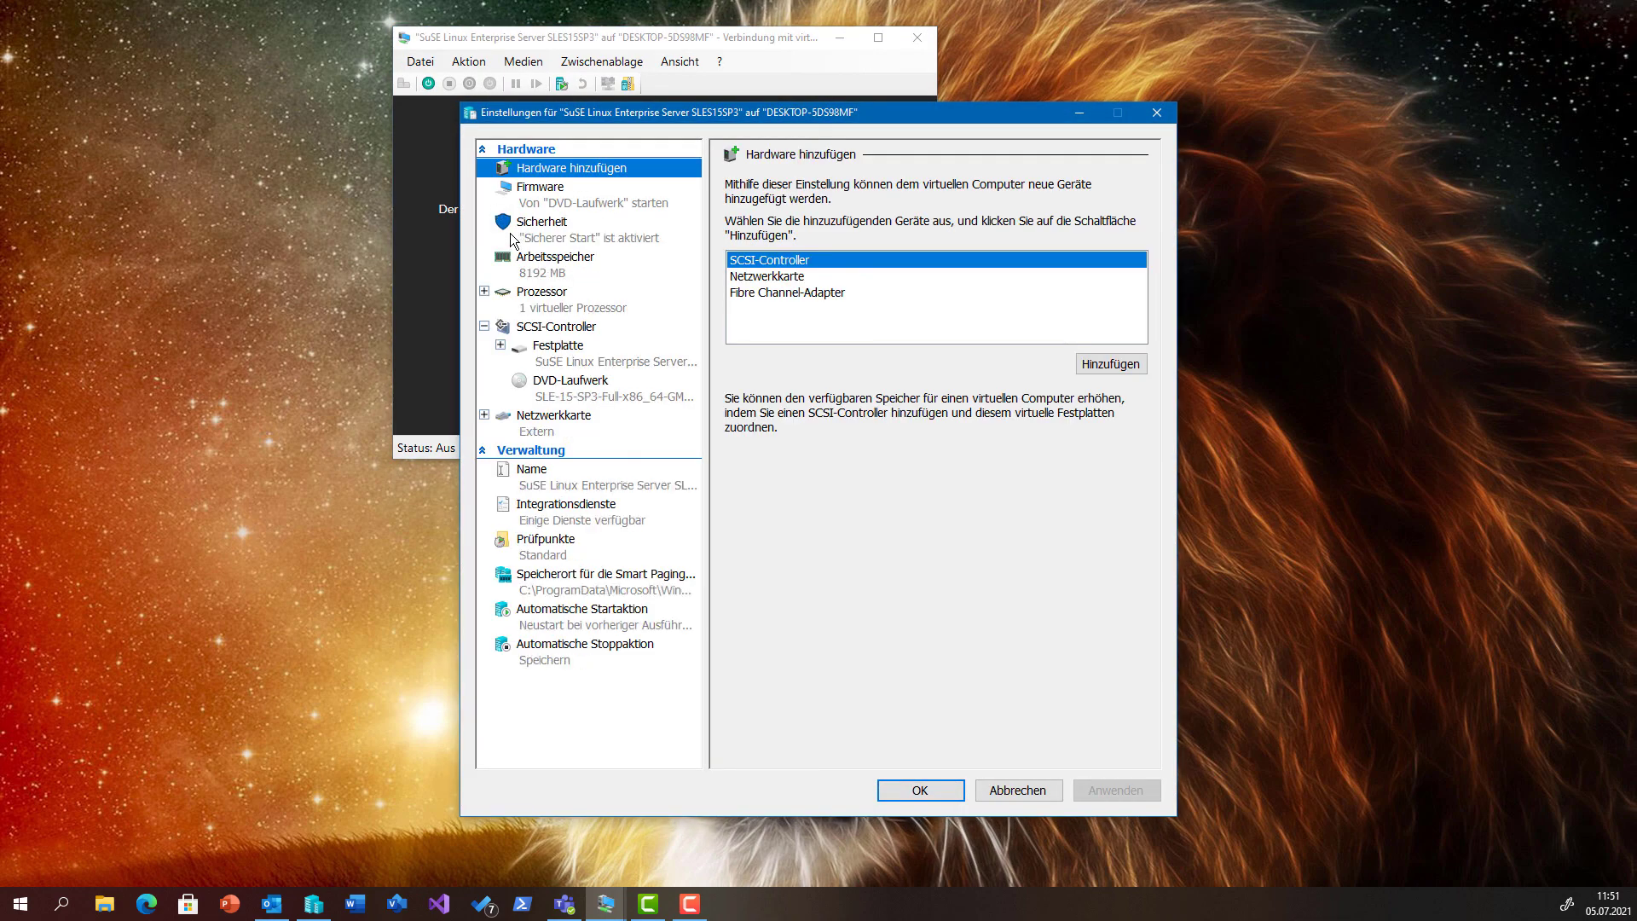
left_click(550, 238)
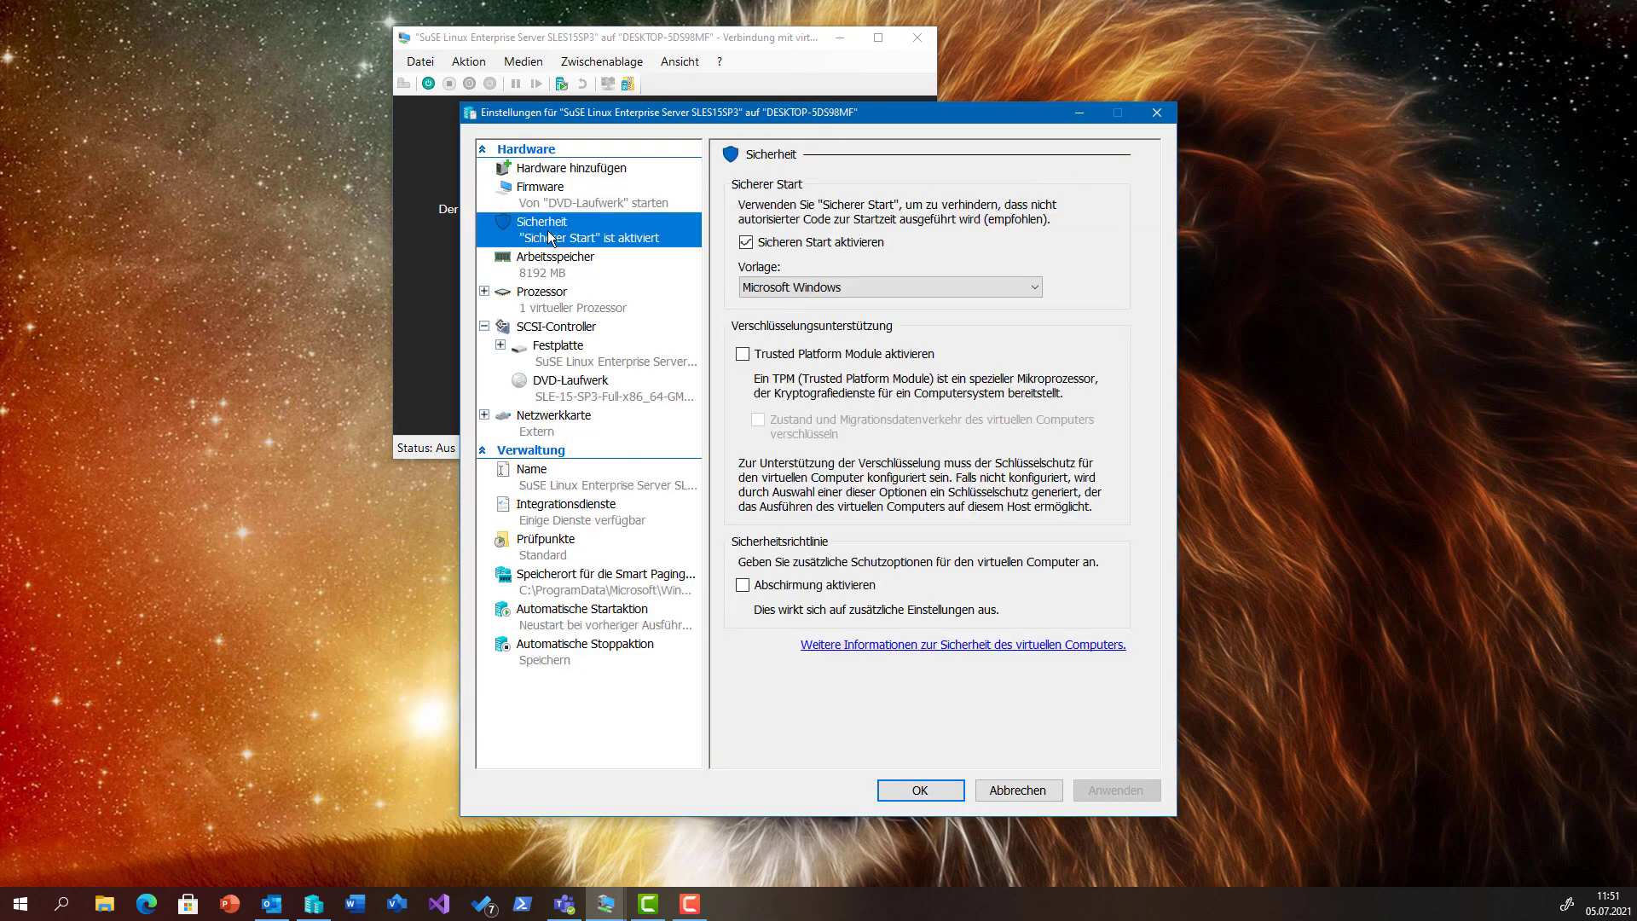
left_click(831, 244)
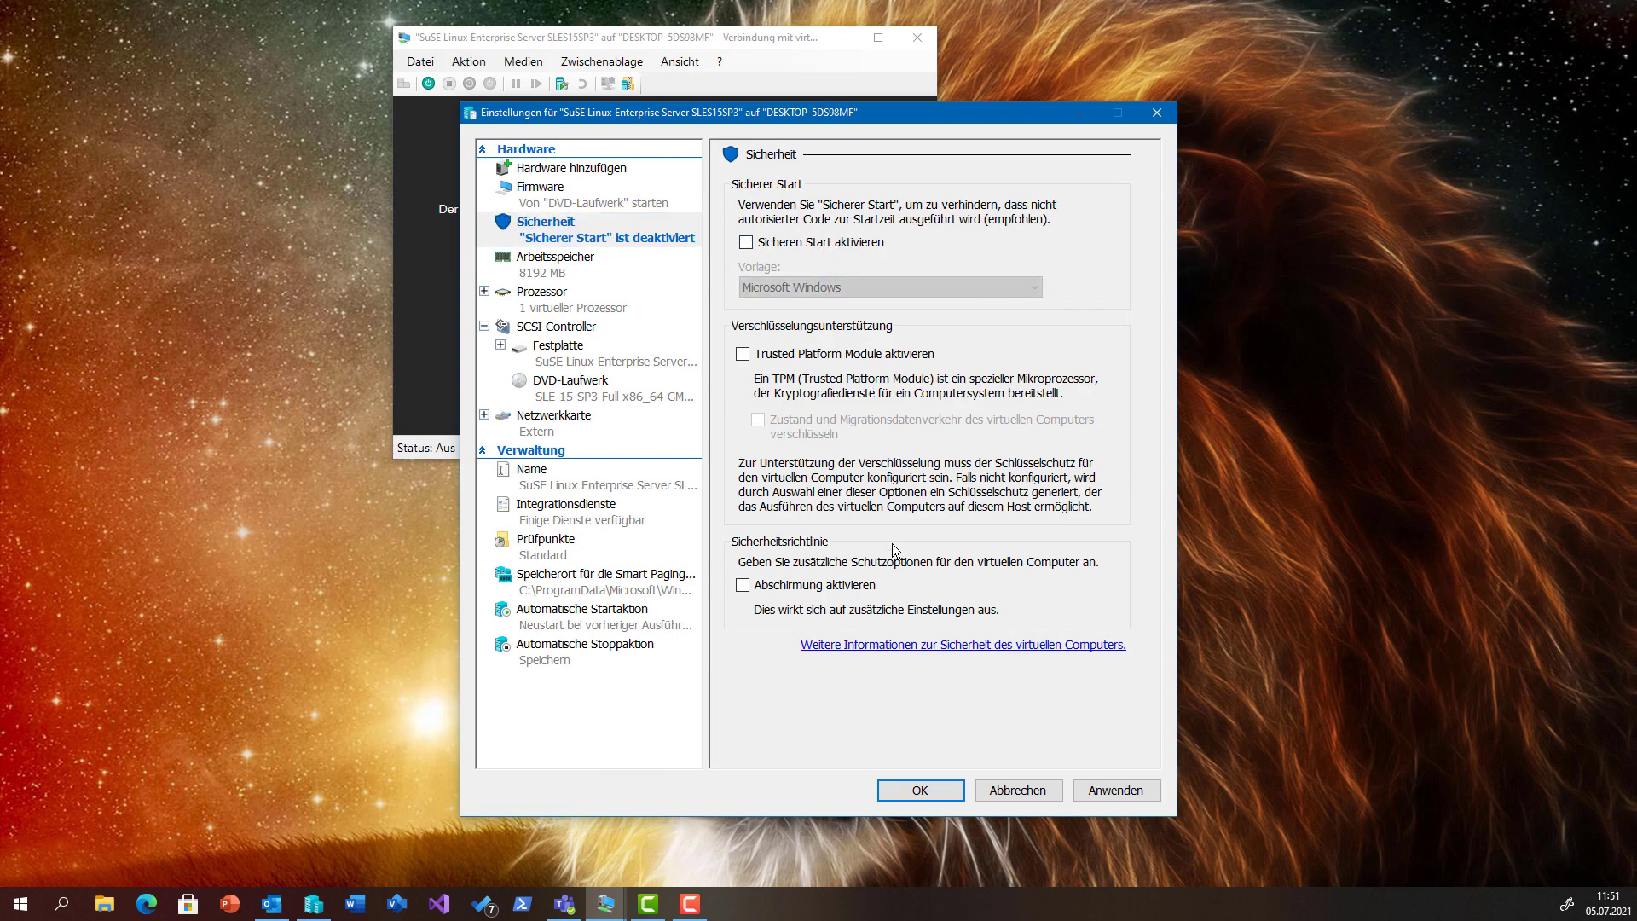
left_click(921, 790)
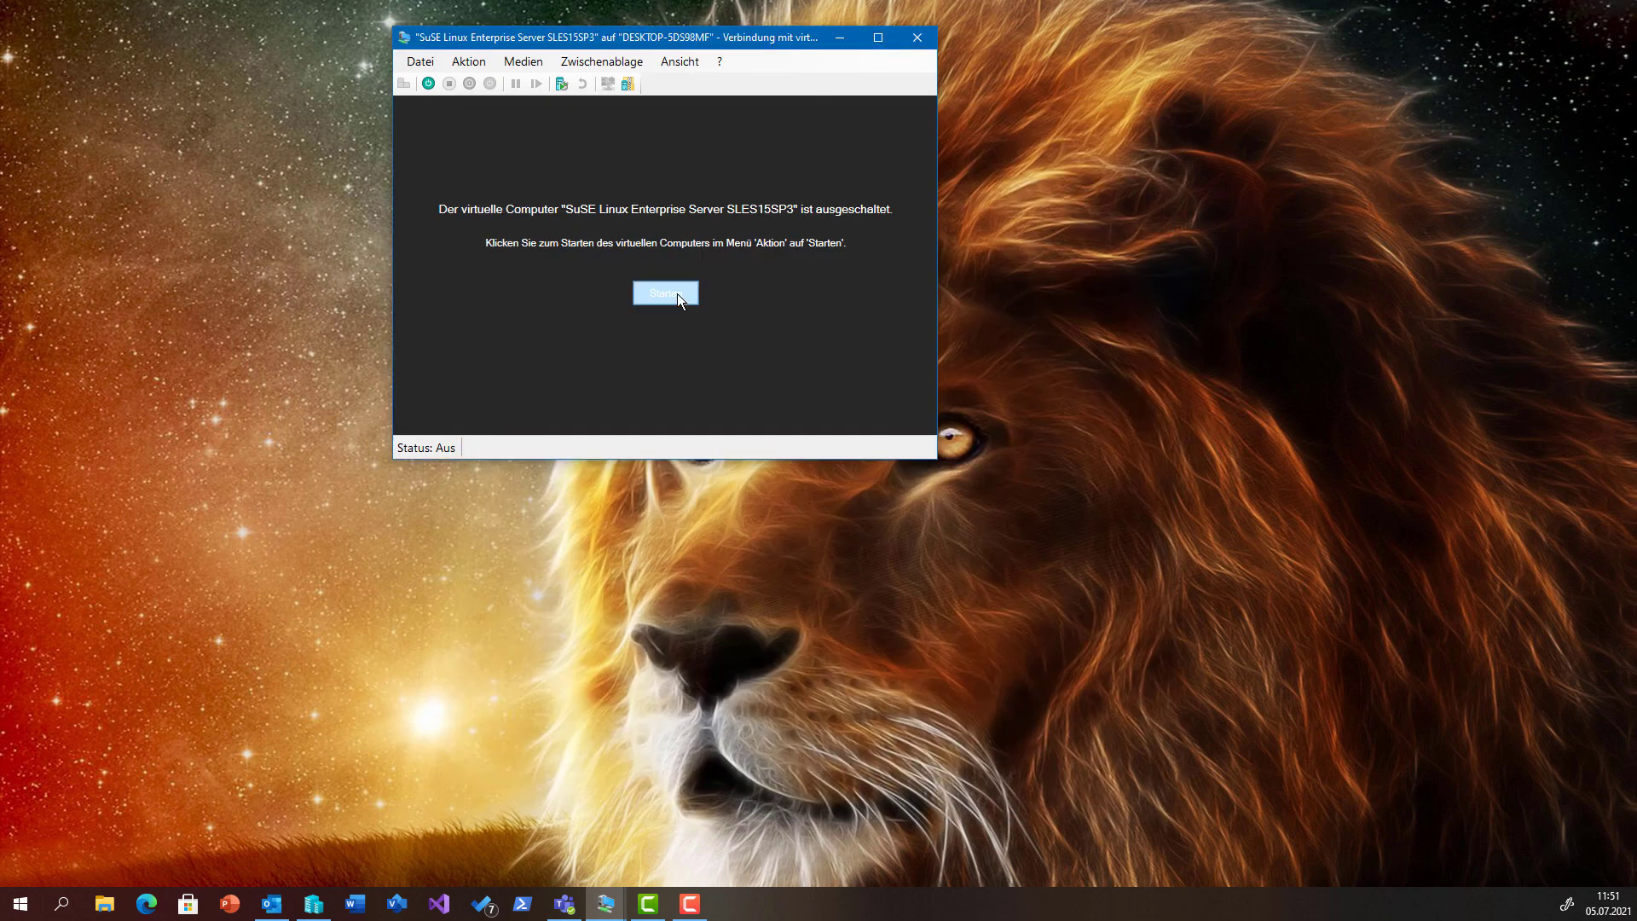
left_click(676, 293)
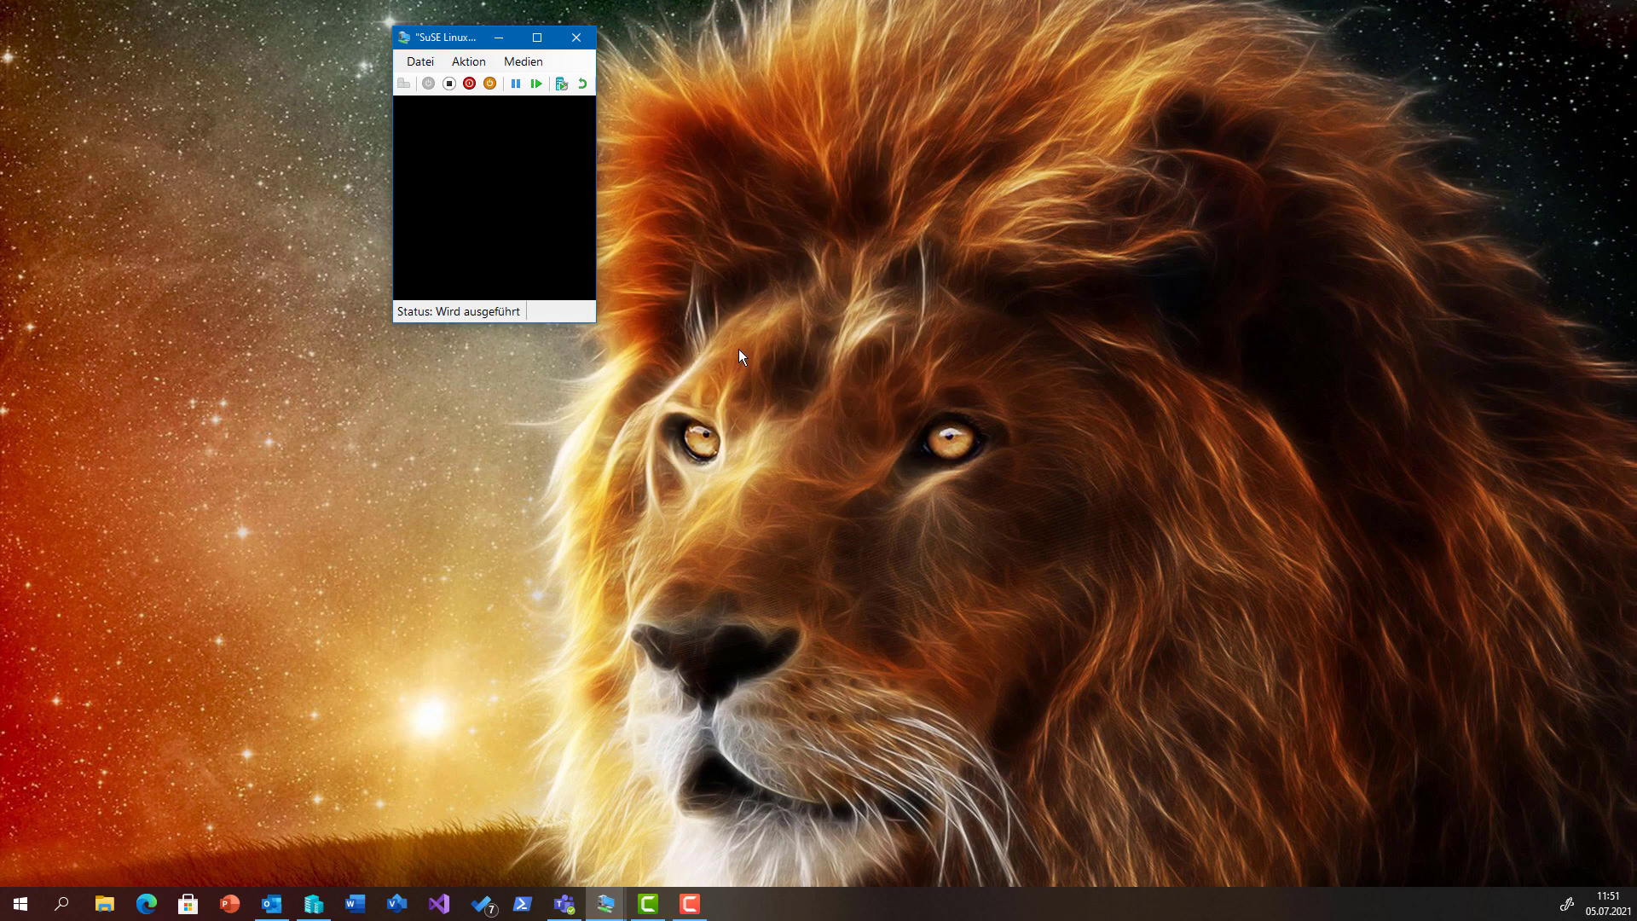